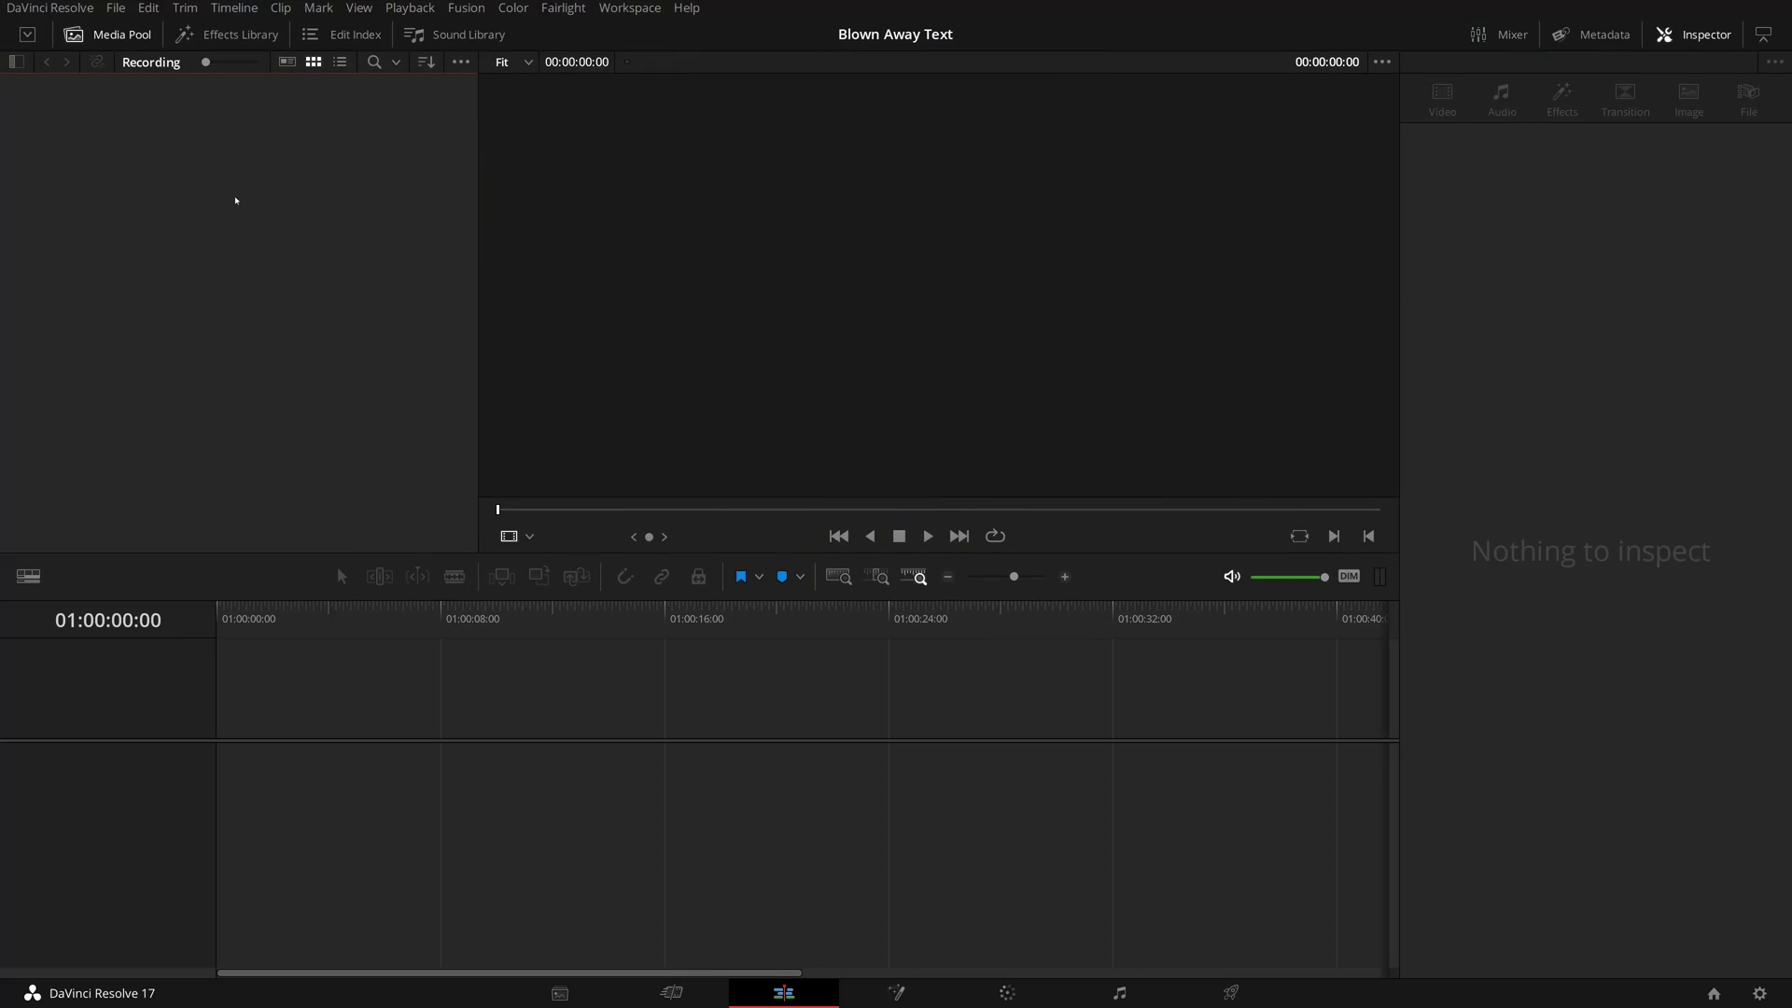
Create a Fusion composition clip with the default five-second duration and 30 fps, and open it for editing in Fusion.
{"action": "right_click", "coordinate": [236, 200]}
{"action": "left_click", "coordinate": [317, 279]}
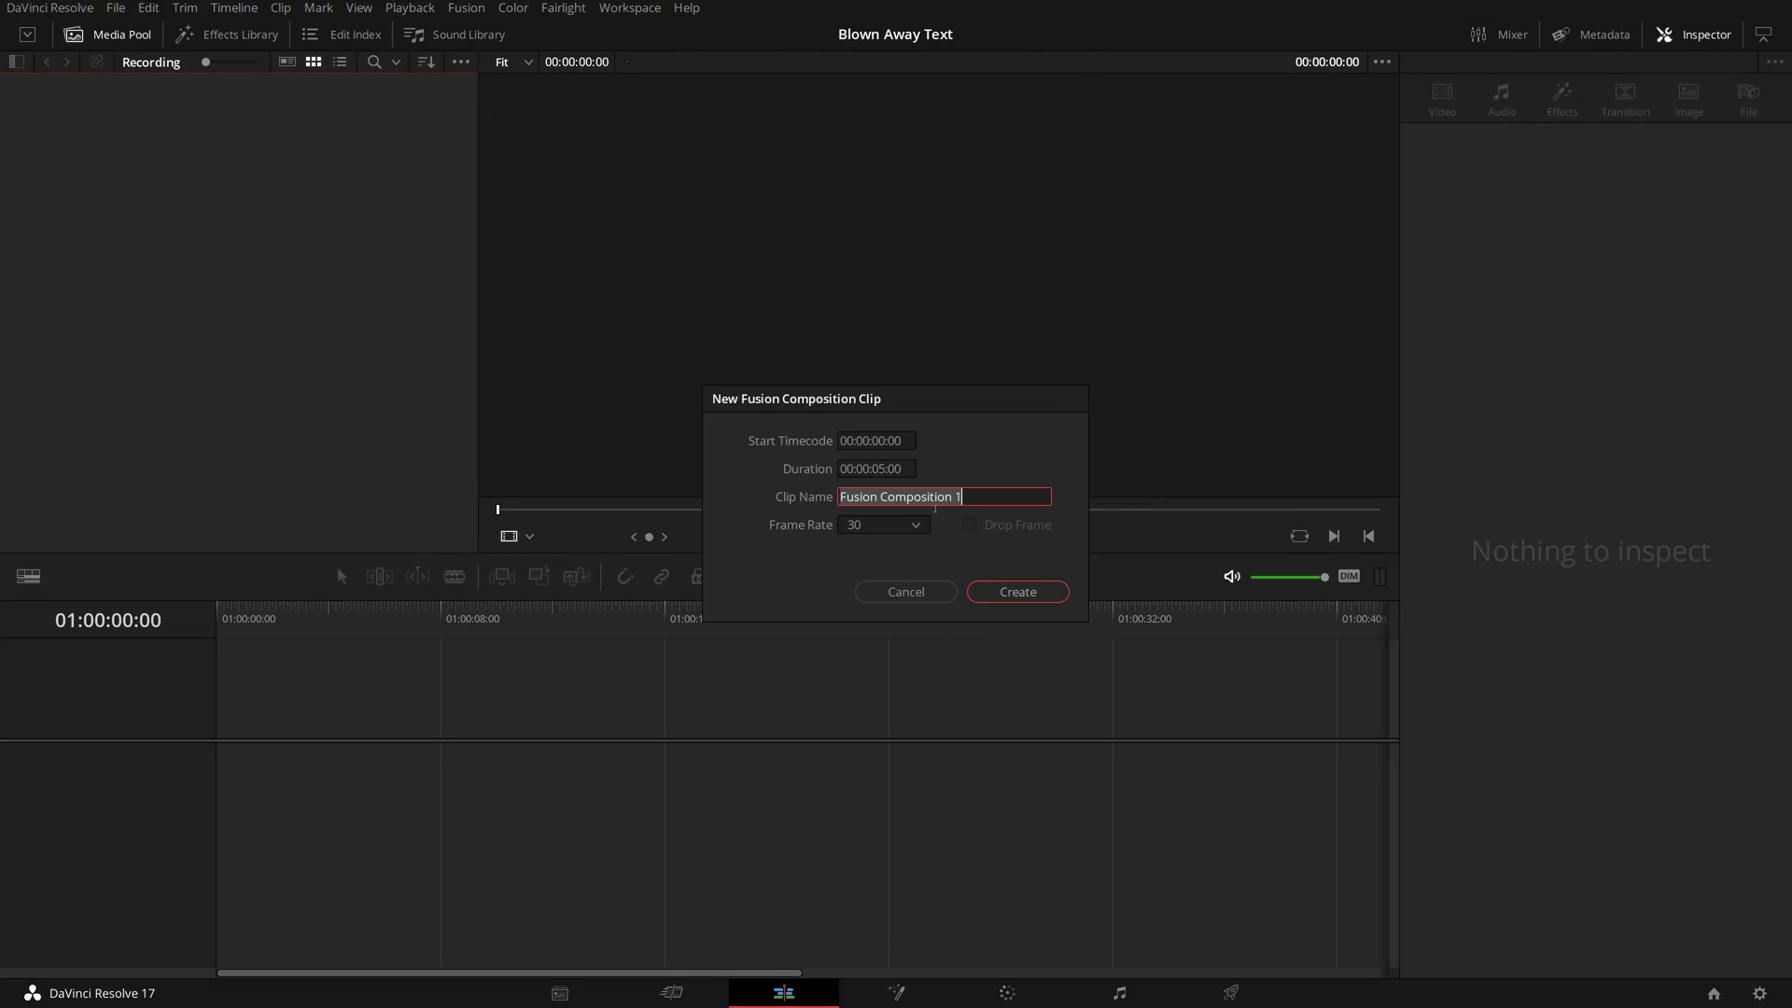
{"action": "left_click", "coordinate": [1007, 590]}
{"action": "left_click", "coordinate": [52, 108]}
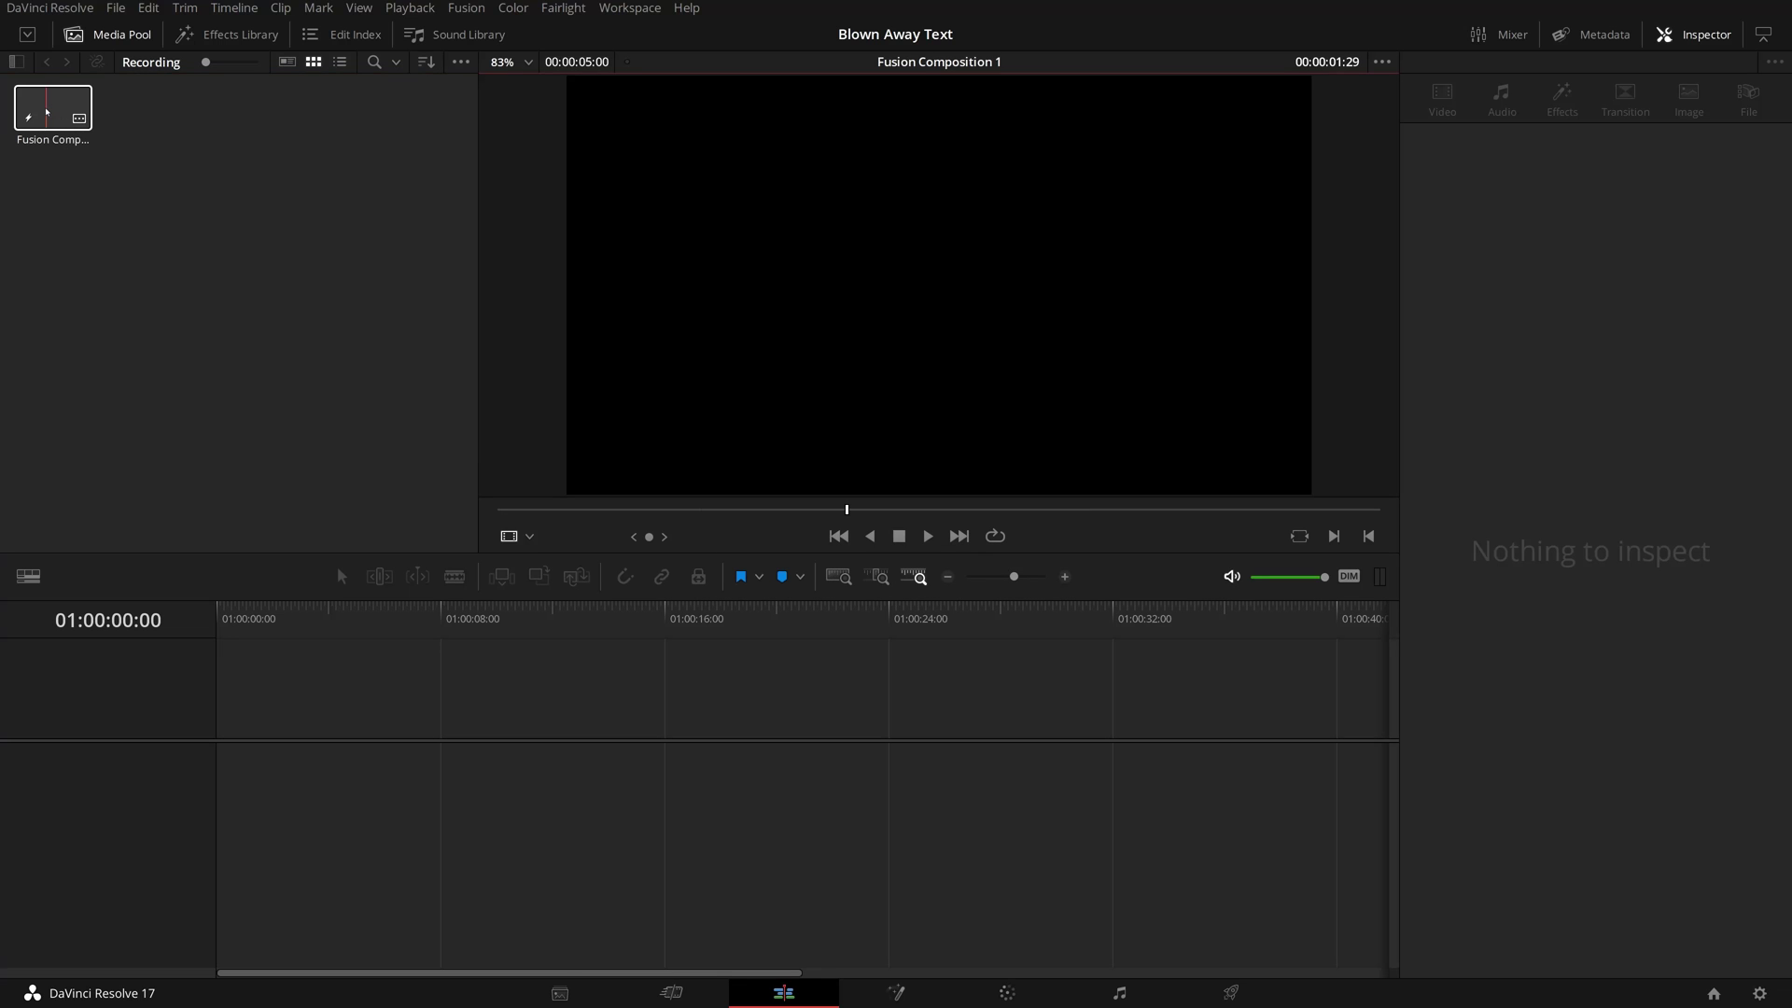
{"action": "right_click", "coordinate": [54, 105]}
{"action": "left_click", "coordinate": [179, 149]}
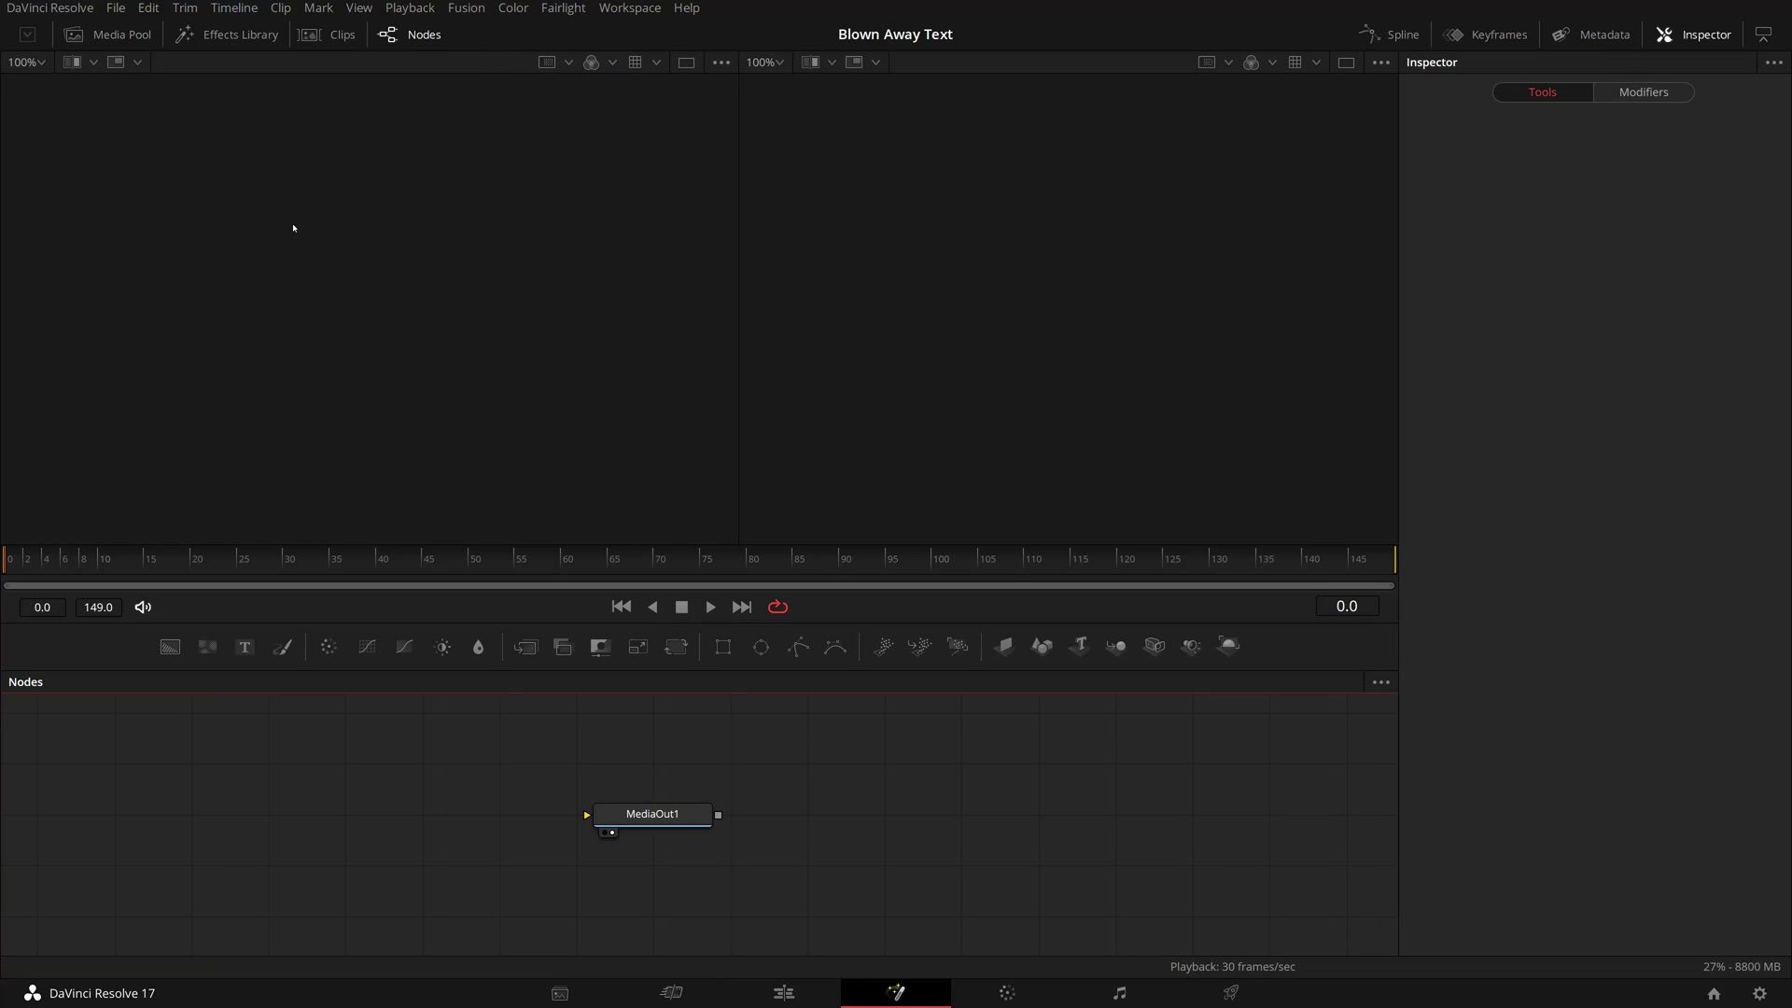
Feed MediaOut1 from a Text+ node reading ESSENTIAL and PARTICLES on two lines, with size 0.1496 and tracking 1.182.
{"action": "left_click_drag", "start_coordinate": [620, 821], "coordinate": [1003, 821]}
{"action": "mouse_move", "coordinate": [285, 801]}
{"action": "left_mouse_down"}
{"action": "mouse_move", "coordinate": [403, 823]}
{"action": "mouse_move", "coordinate": [972, 815]}
{"action": "left_mouse_up"}
{"action": "left_click", "coordinate": [1481, 311]}
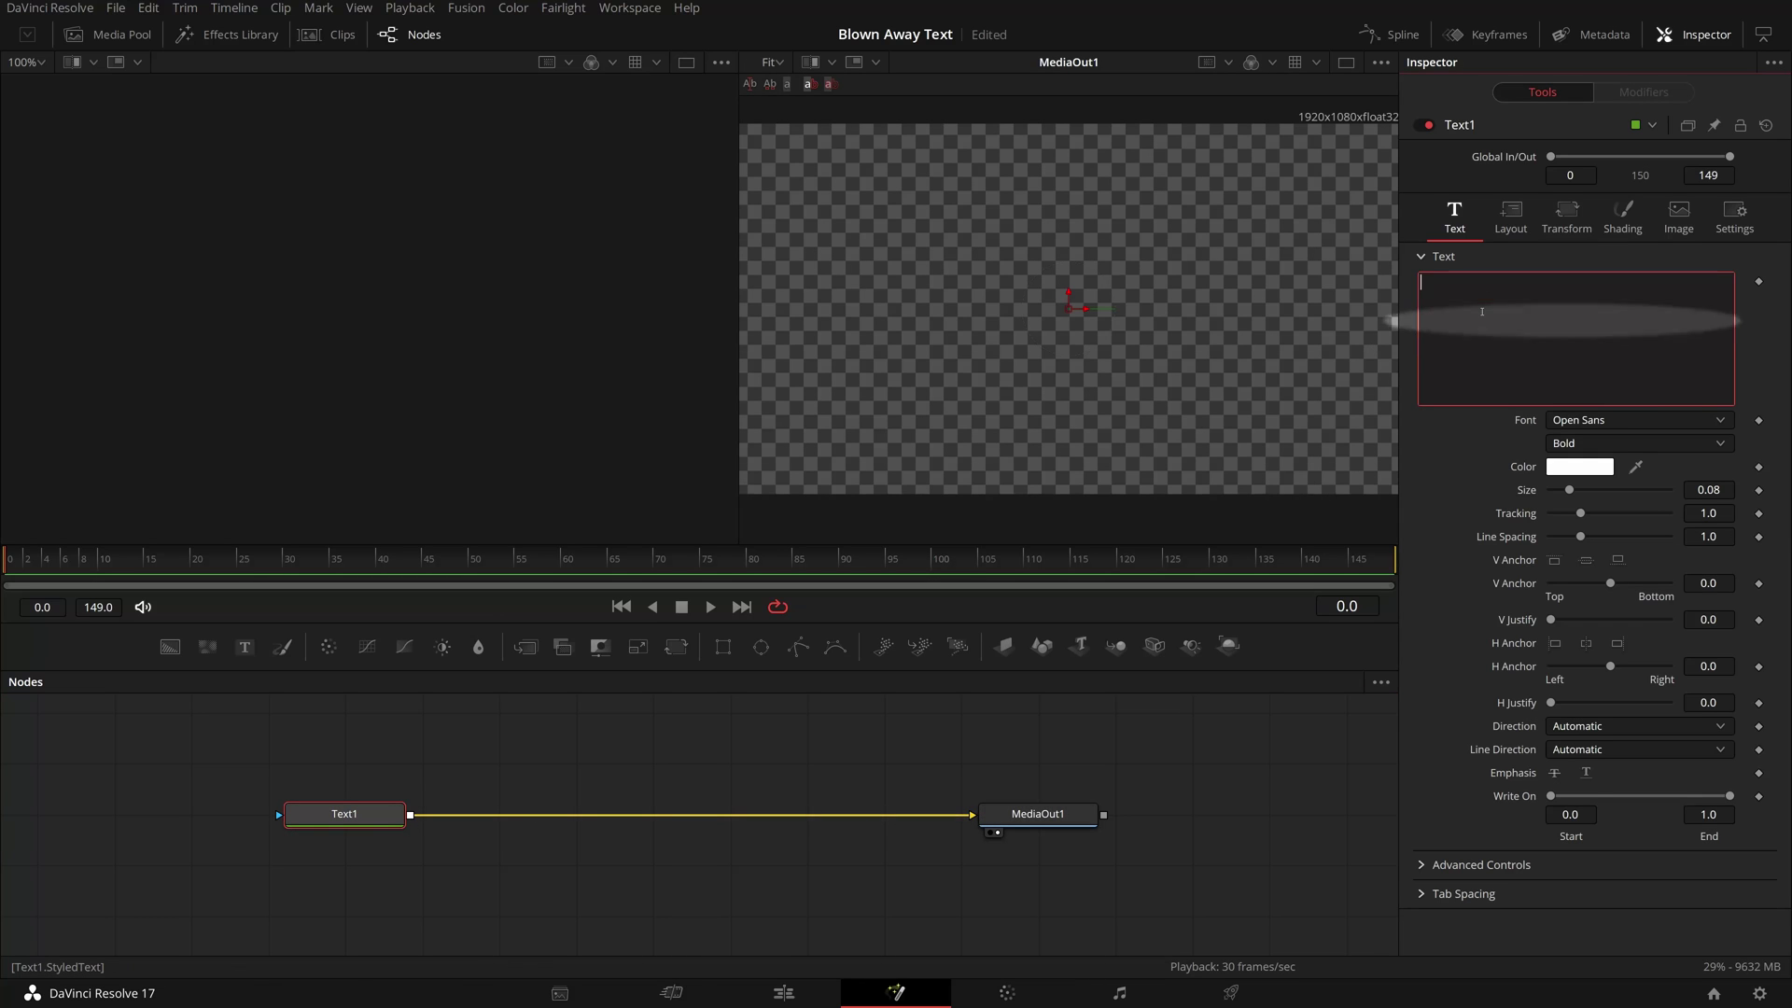
{"action": "type", "text": "ESSENTIAL"}
{"action": "key", "text": "Return"}
{"action": "type", "text": "PARTICLES"}
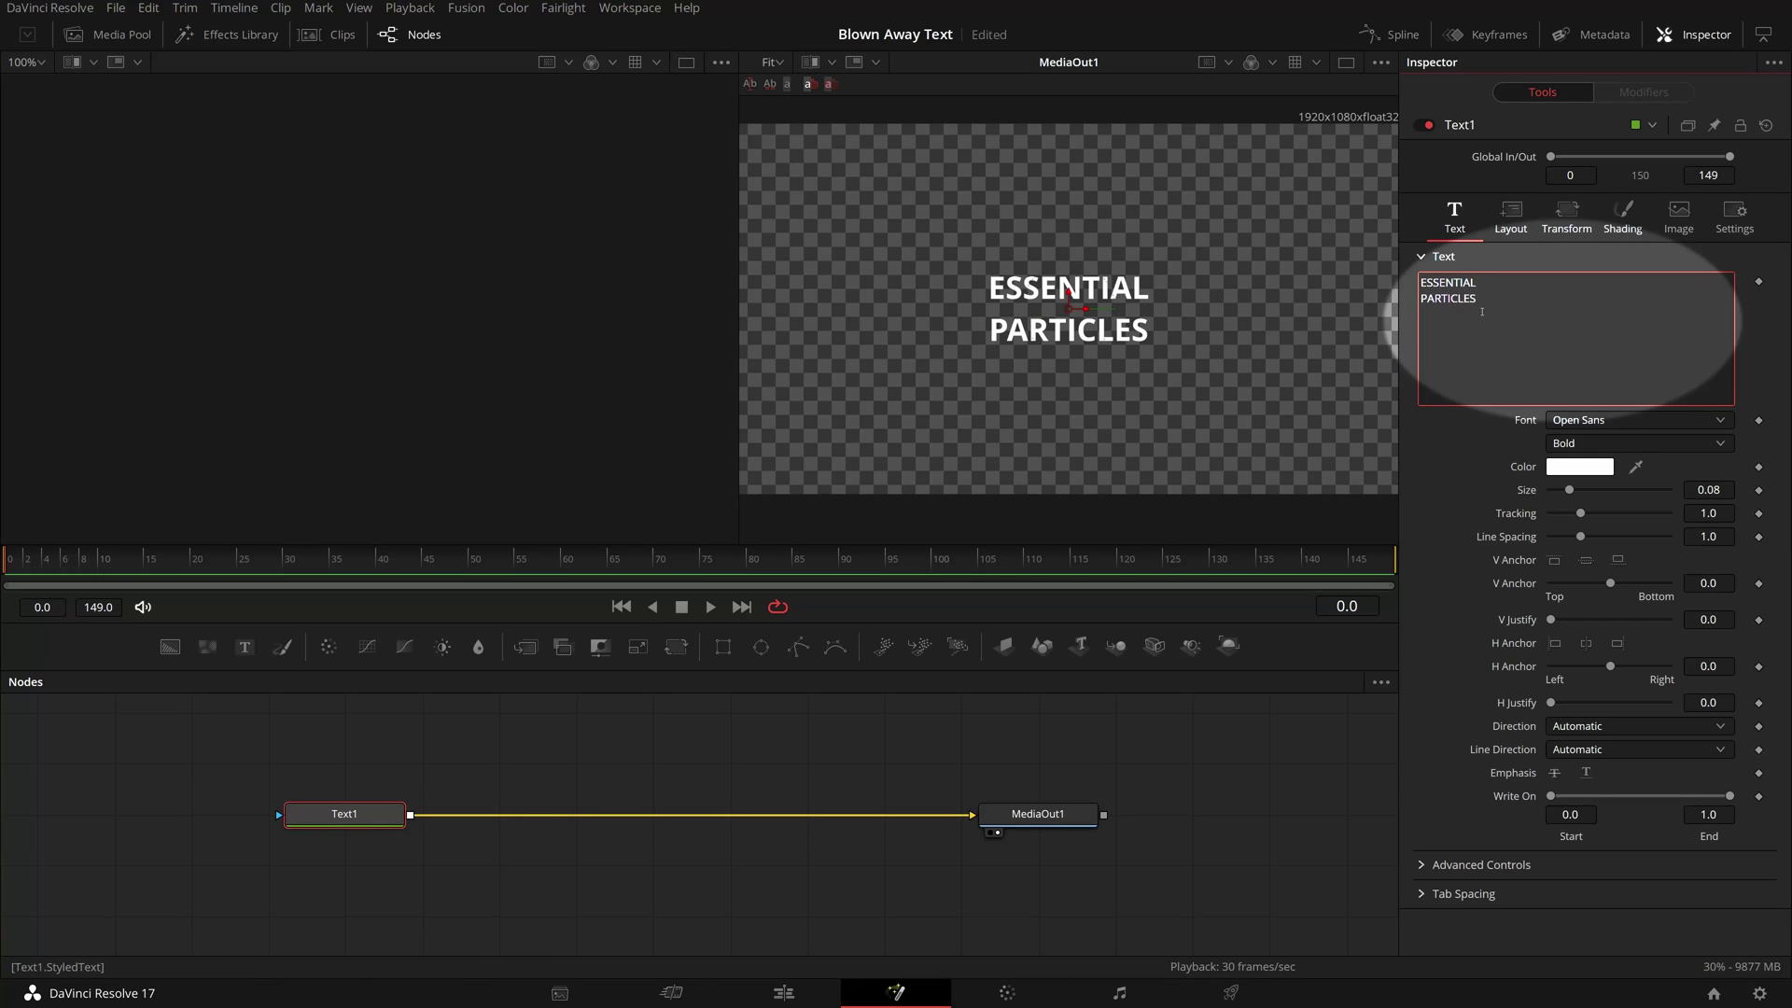
{"action": "mouse_move", "coordinate": [1569, 490]}
{"action": "left_mouse_down"}
{"action": "mouse_move", "coordinate": [1589, 492]}
{"action": "mouse_move", "coordinate": [1586, 513]}
{"action": "left_mouse_up"}
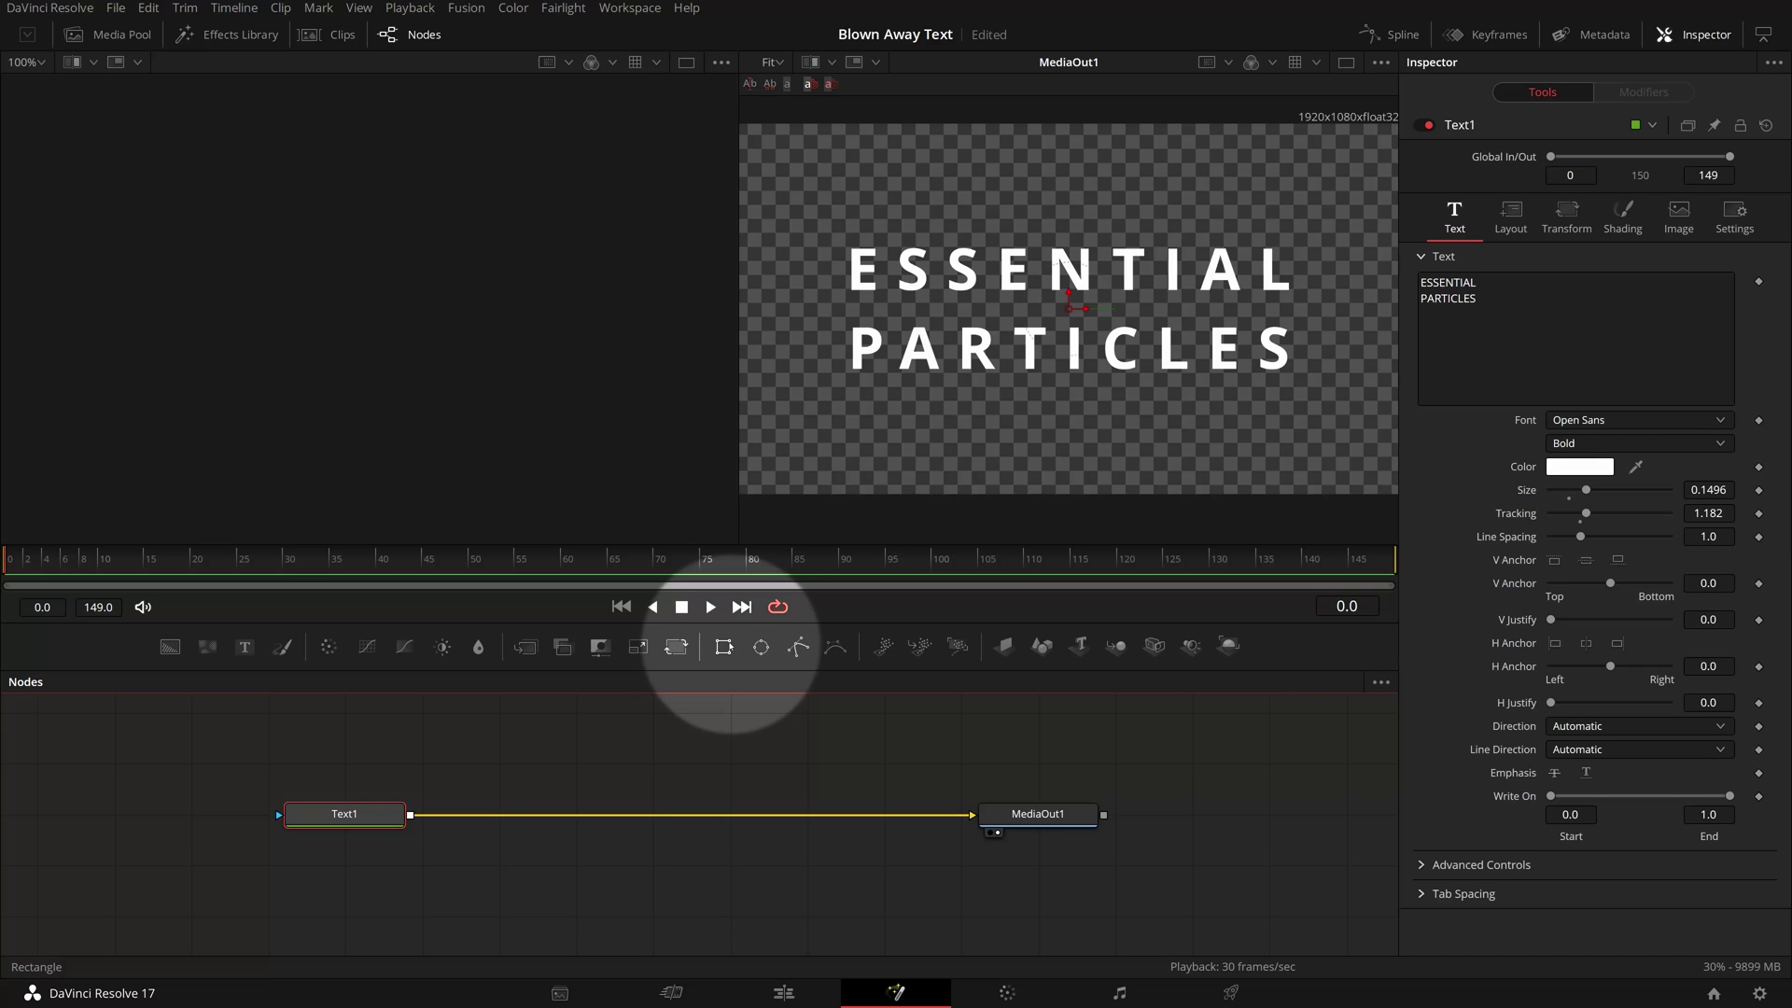
Mask Text1 with a Rectangle whose width and height are both 1.0.
{"action": "left_click", "coordinate": [724, 646]}
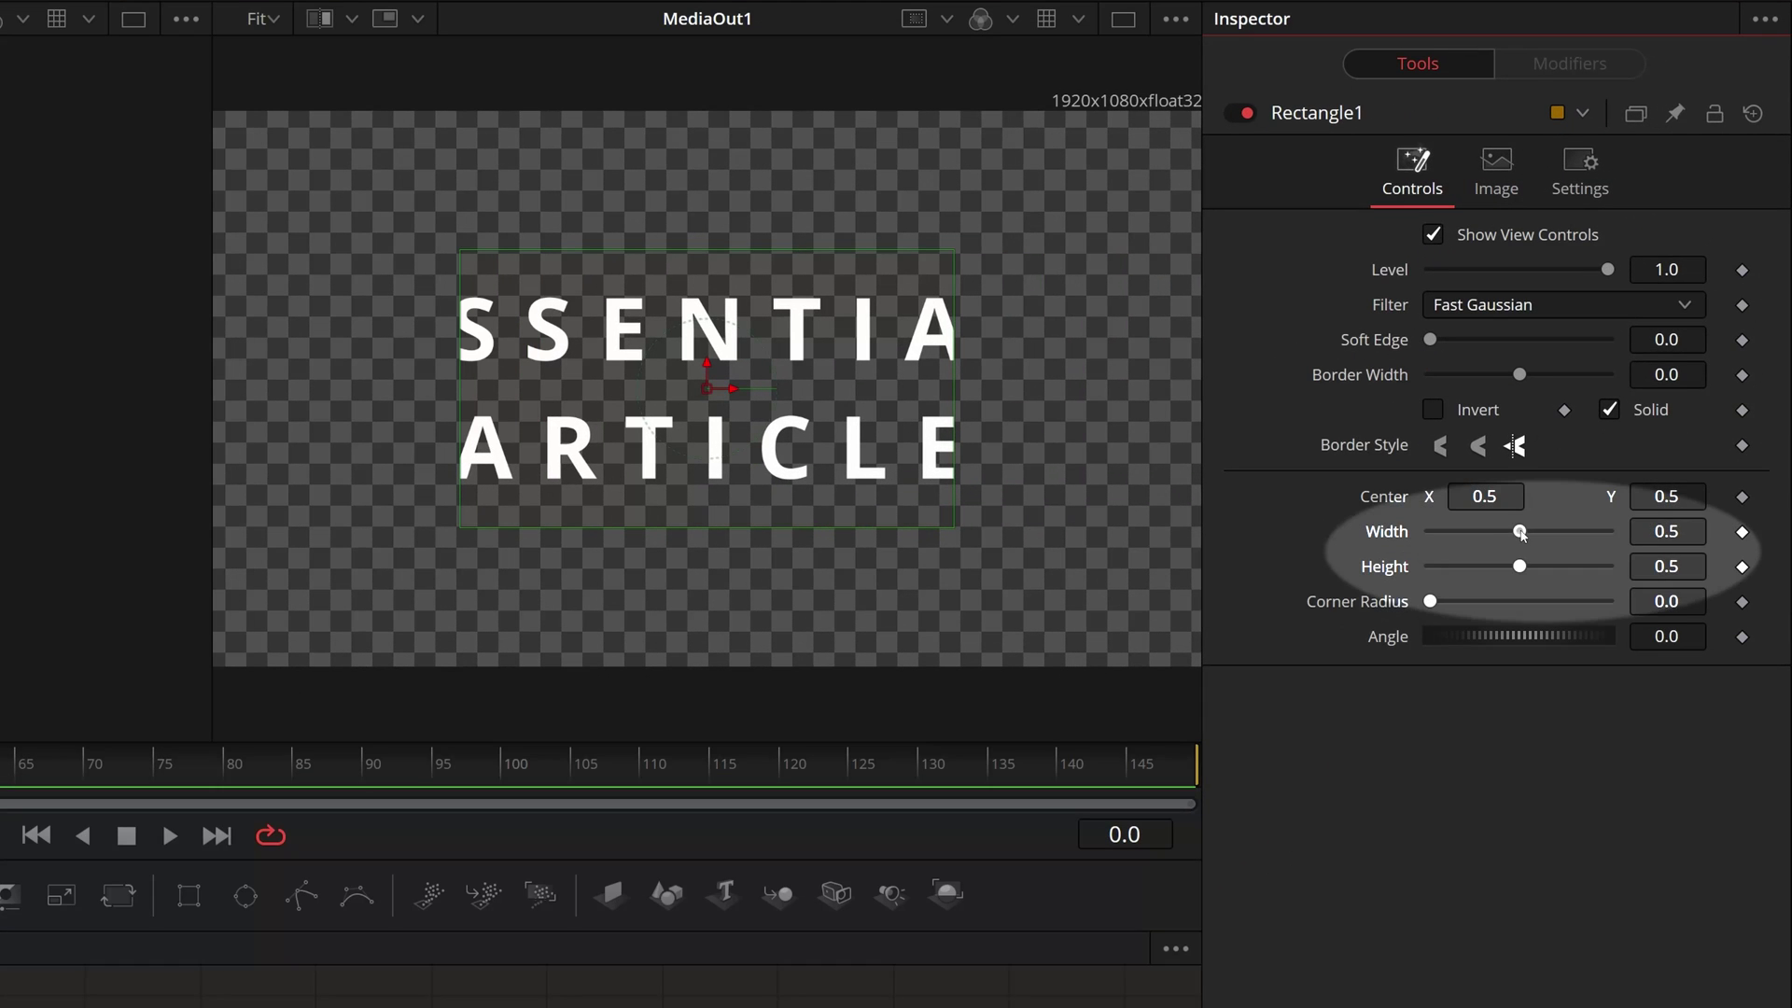
{"action": "left_click_drag", "start_coordinate": [1520, 531], "coordinate": [1669, 540]}
{"action": "left_click_drag", "start_coordinate": [1520, 566], "coordinate": [1645, 582]}
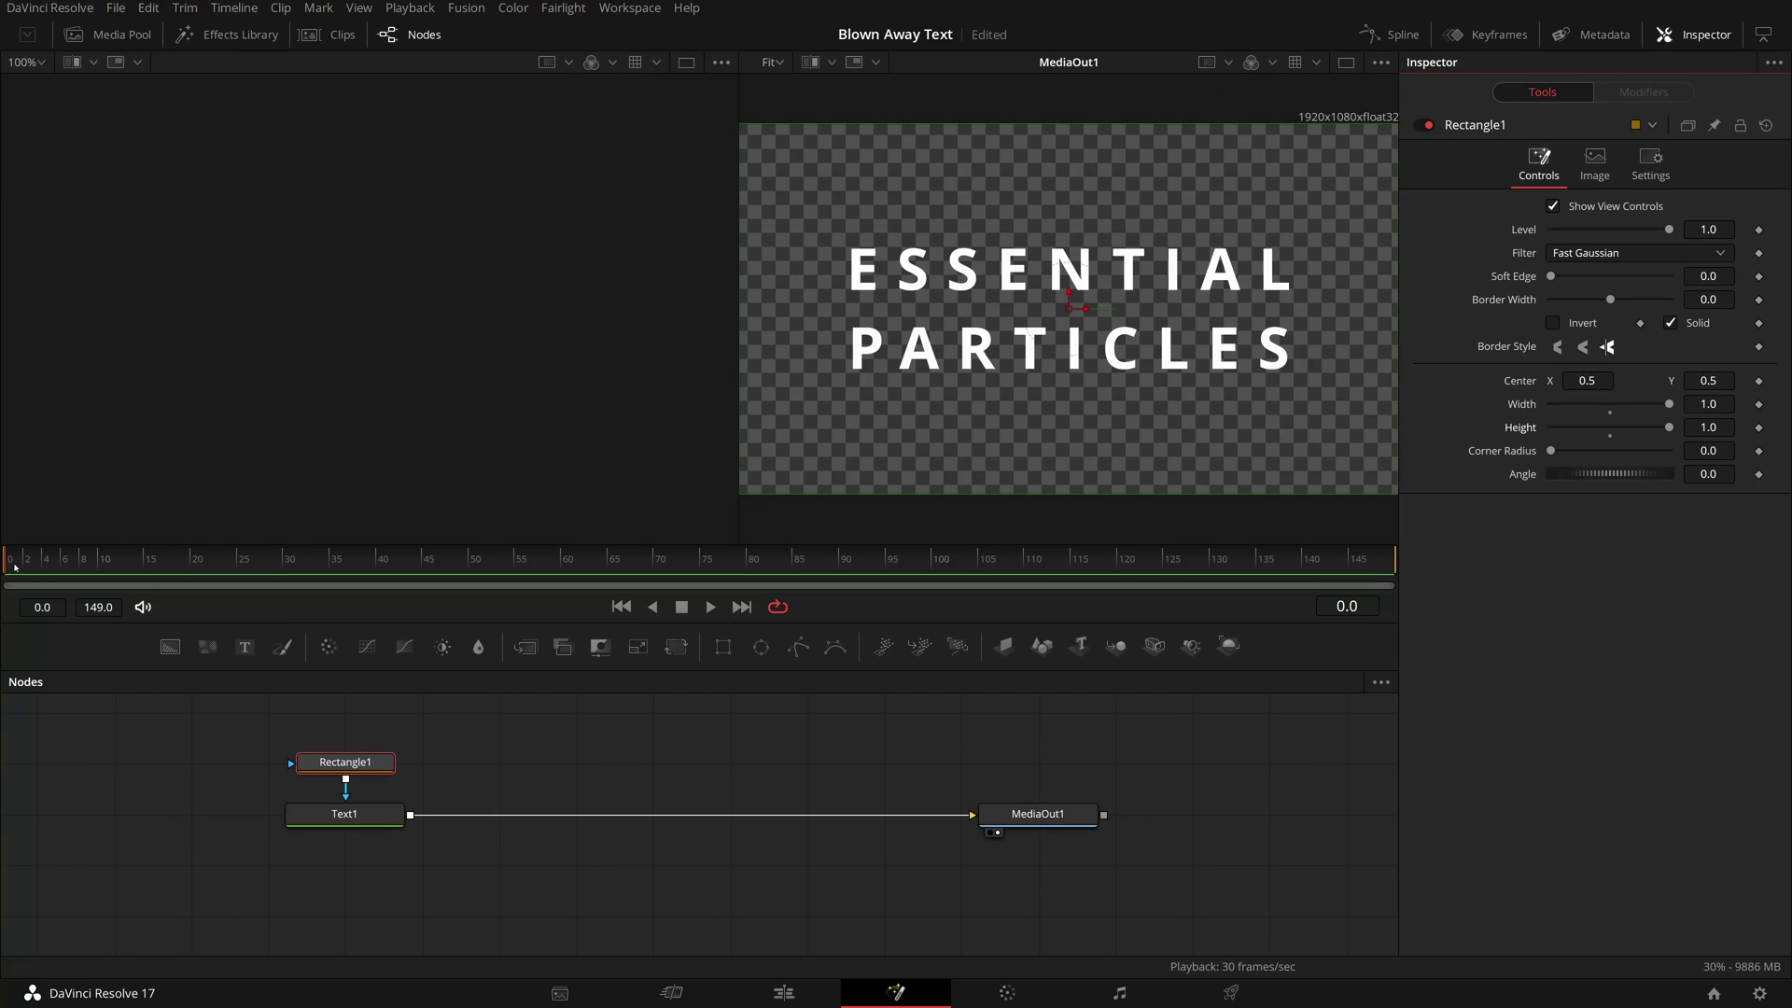
Keyframe the rectangle mask's Center X at 0.5 on frame 6 and 1.5 on frame 36.
{"action": "left_click", "coordinate": [14, 565]}
{"action": "left_click_drag", "start_coordinate": [14, 566], "coordinate": [62, 565]}
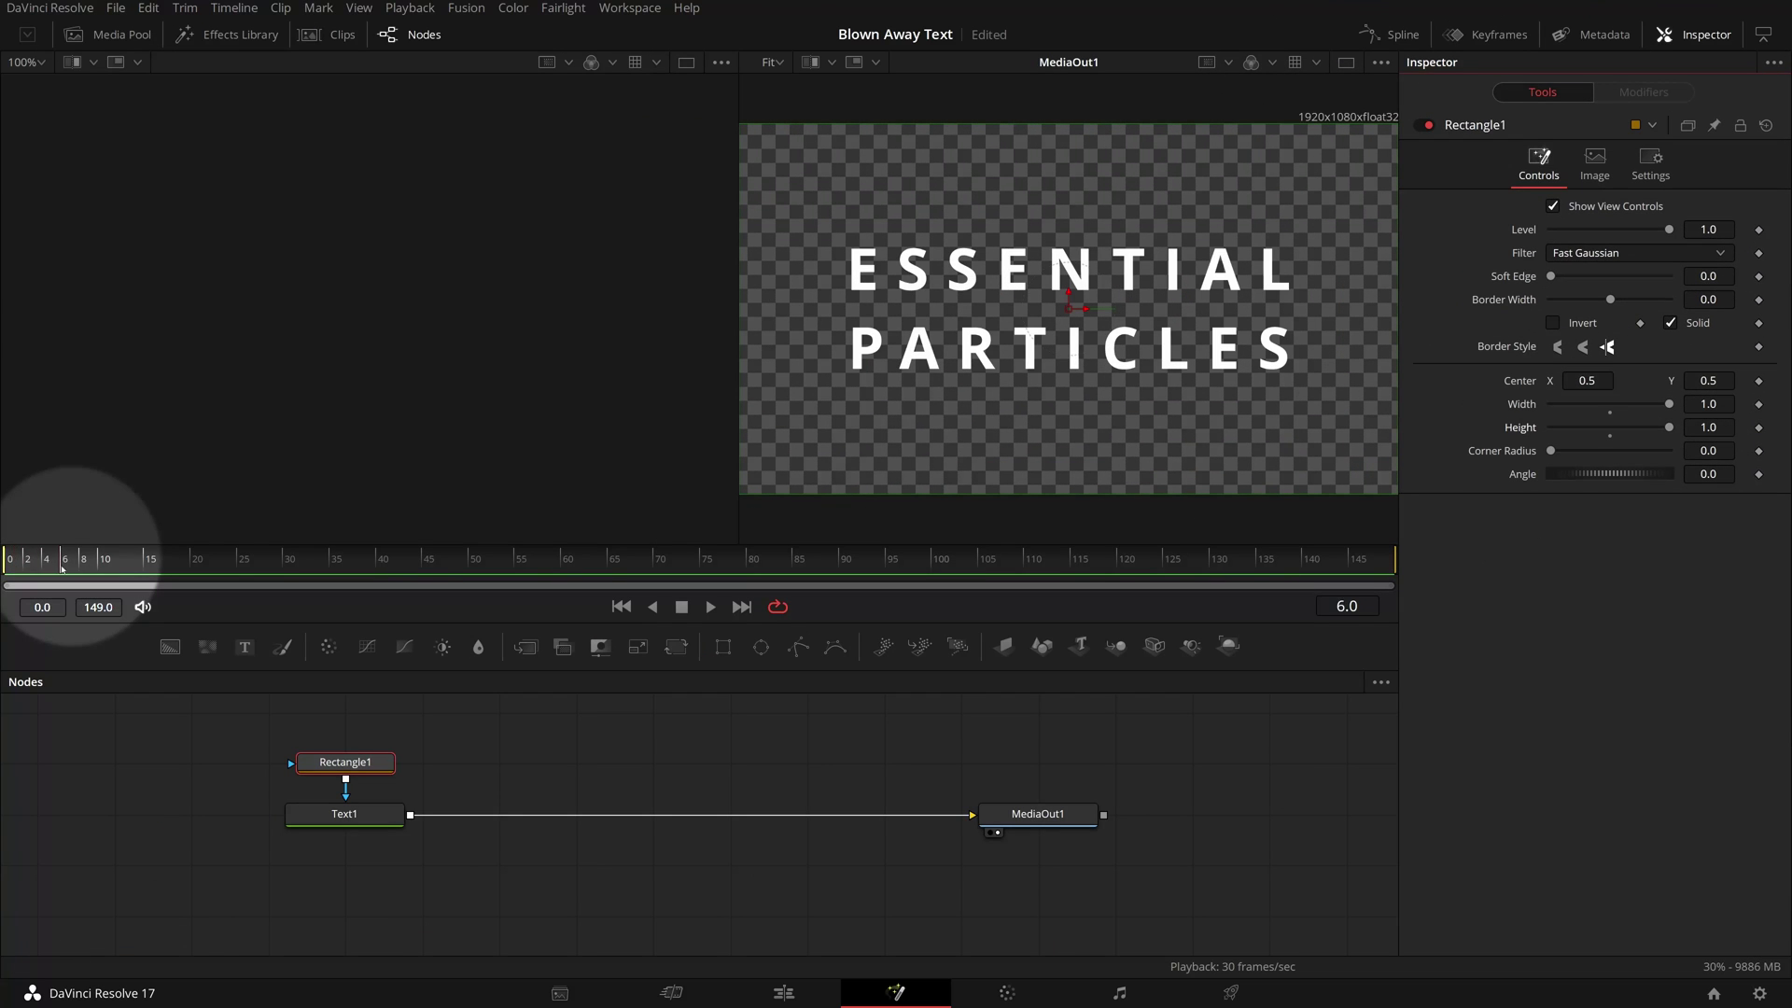
{"action": "left_click", "coordinate": [1760, 382]}
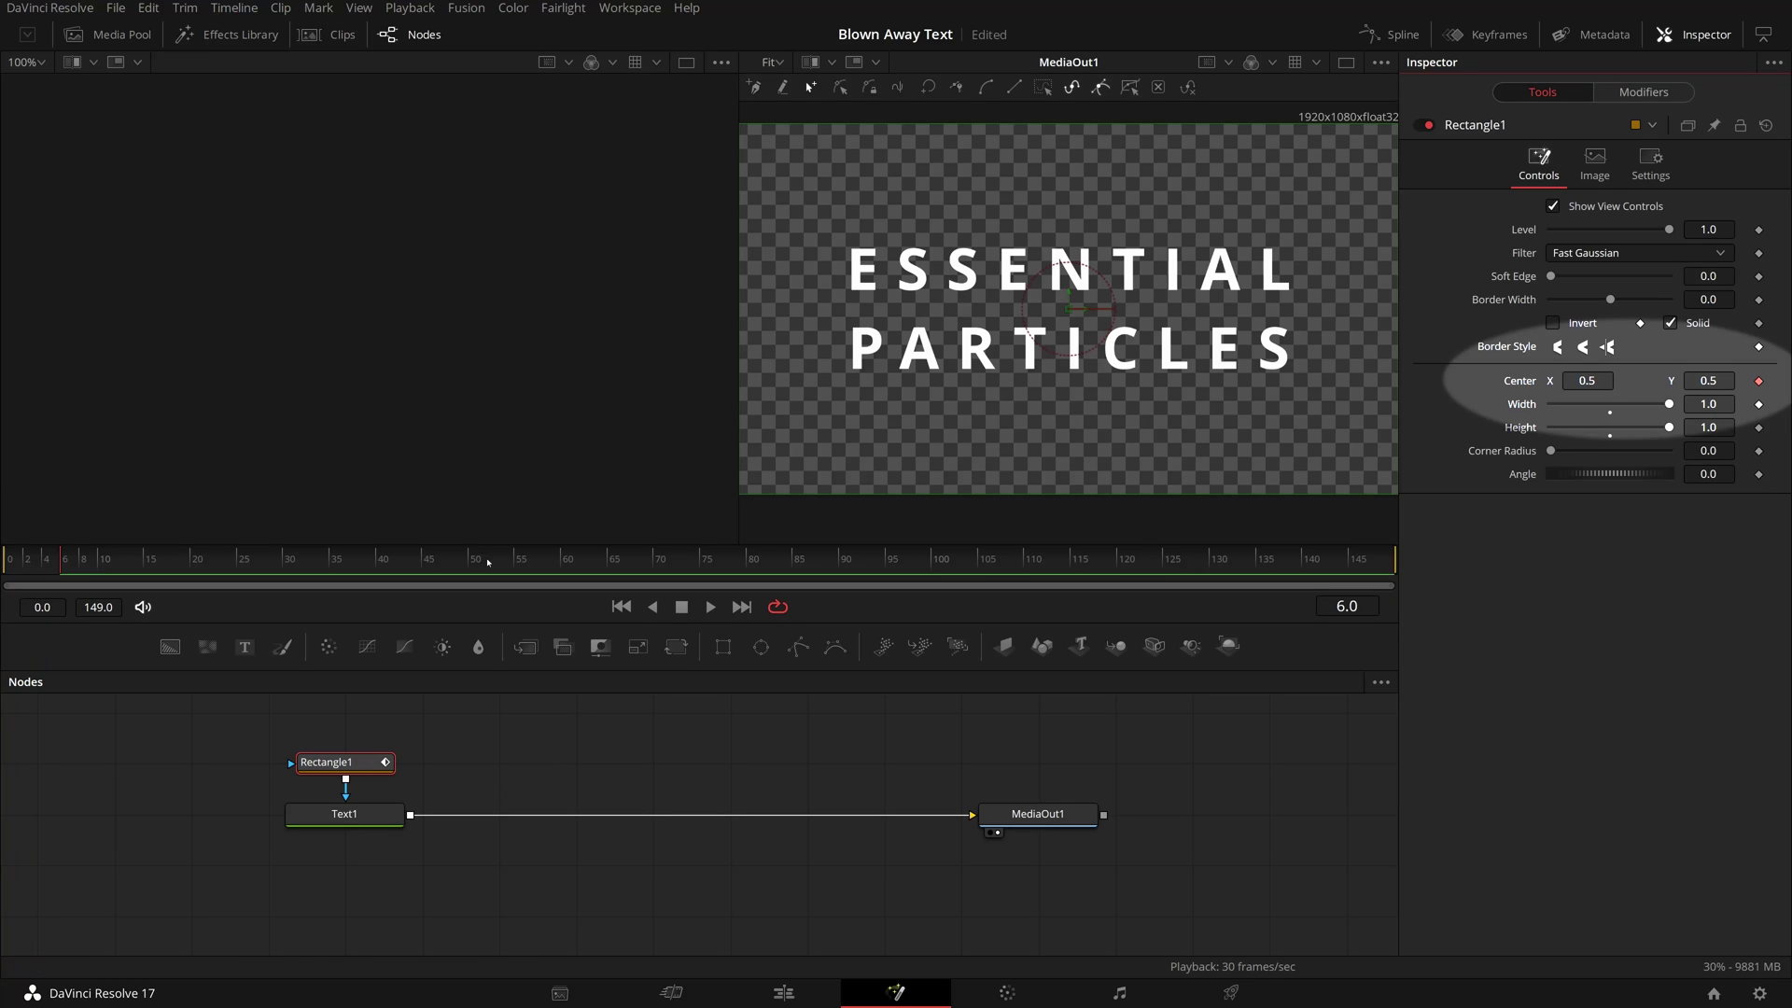
{"action": "left_click", "coordinate": [349, 565]}
{"action": "key", "text": "Left"}
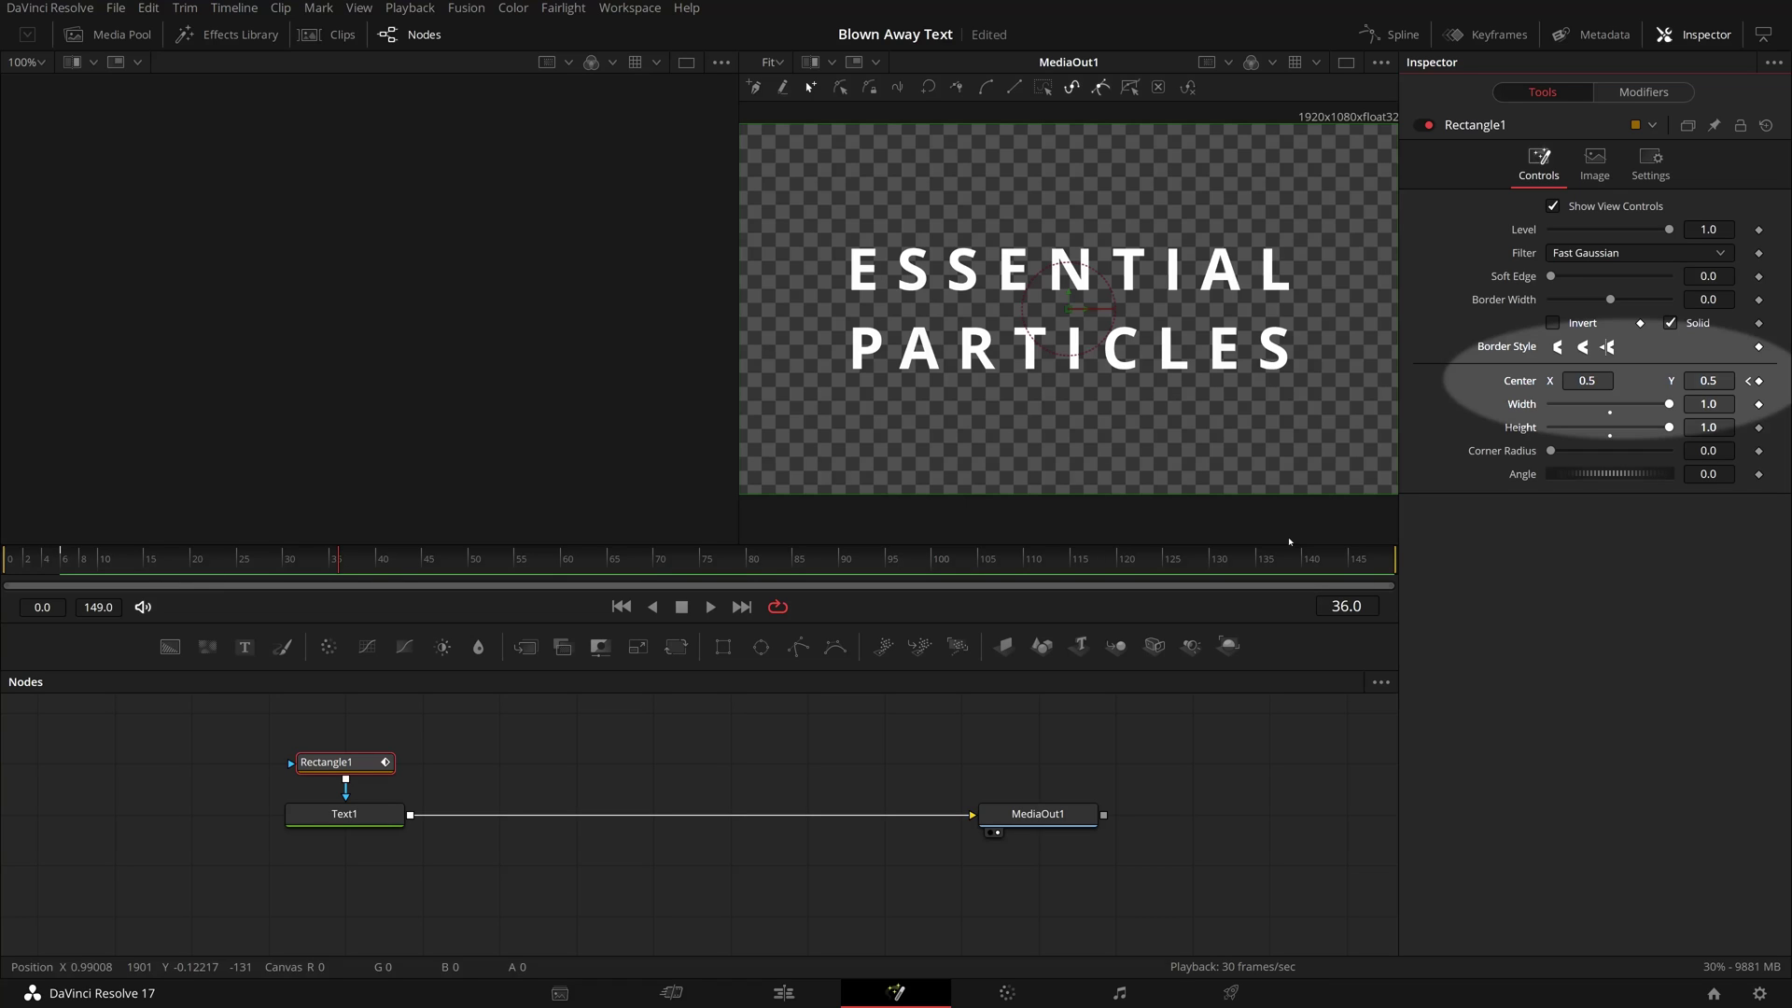
{"action": "left_click_drag", "start_coordinate": [1586, 381], "coordinate": [1727, 381]}
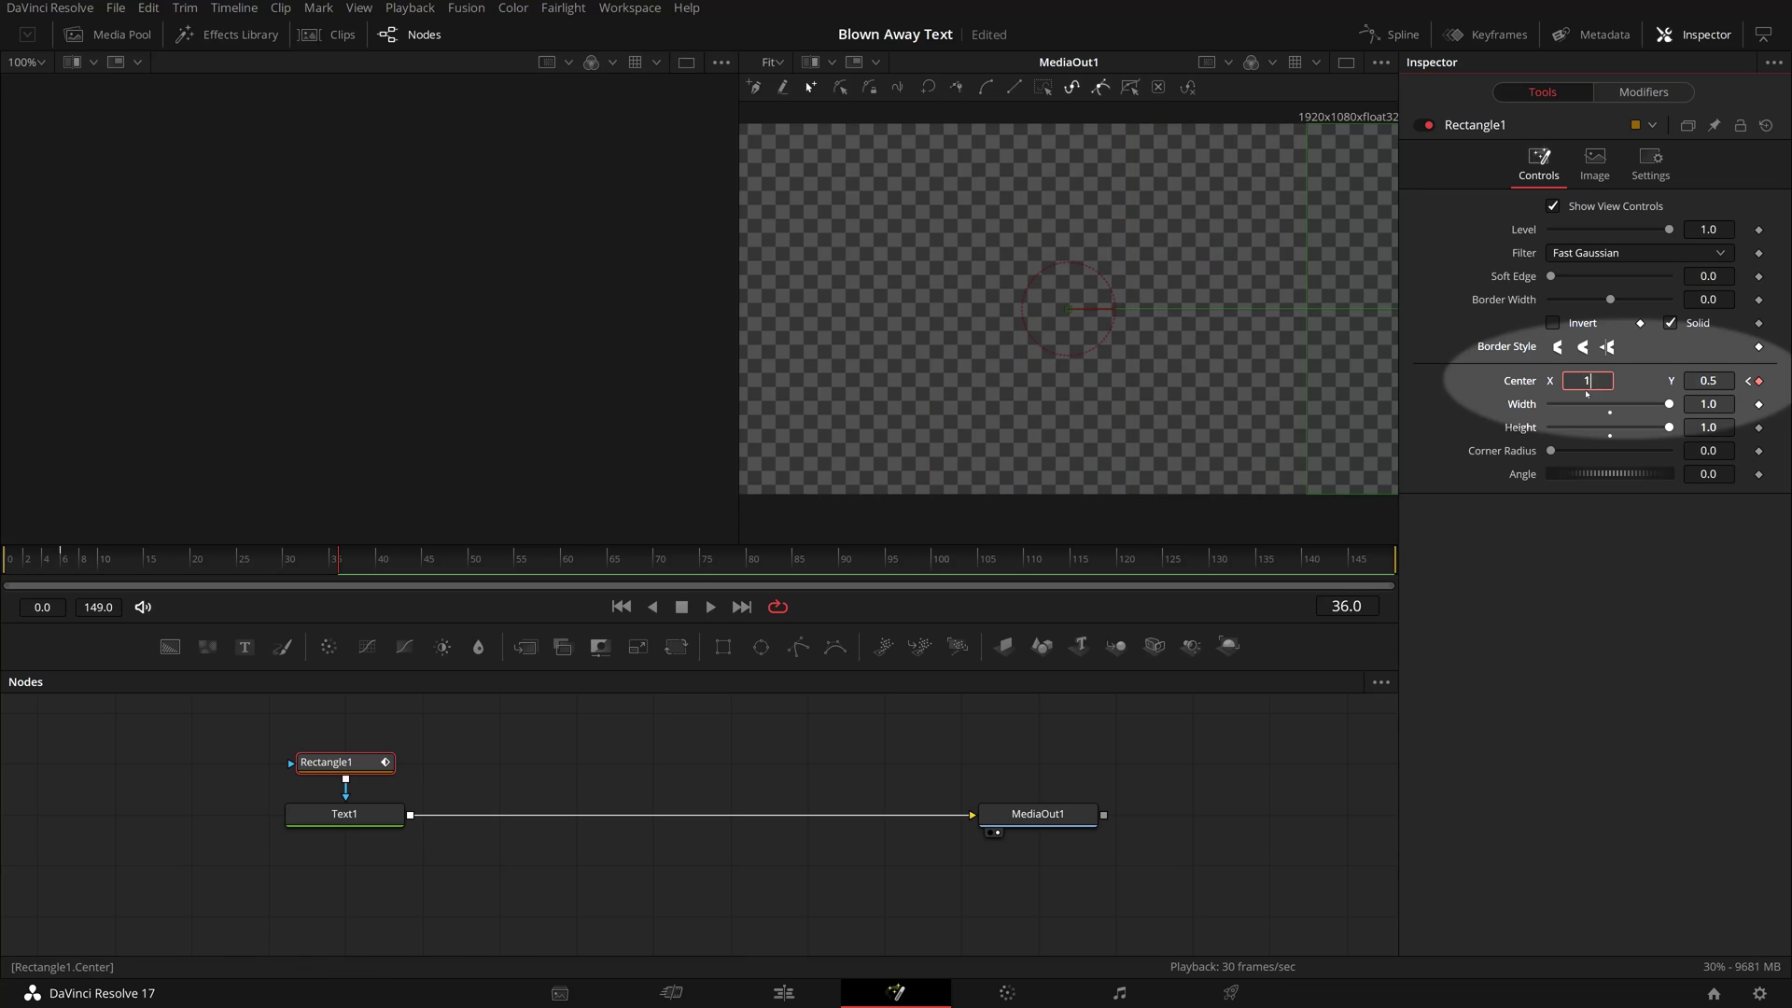
{"action": "key", "text": "Tab"}
Preview the wipe around frame 21, set the mask's soft edge to 0.0425, and return to frame 0.
{"action": "left_click_drag", "start_coordinate": [8, 564], "coordinate": [197, 564]}
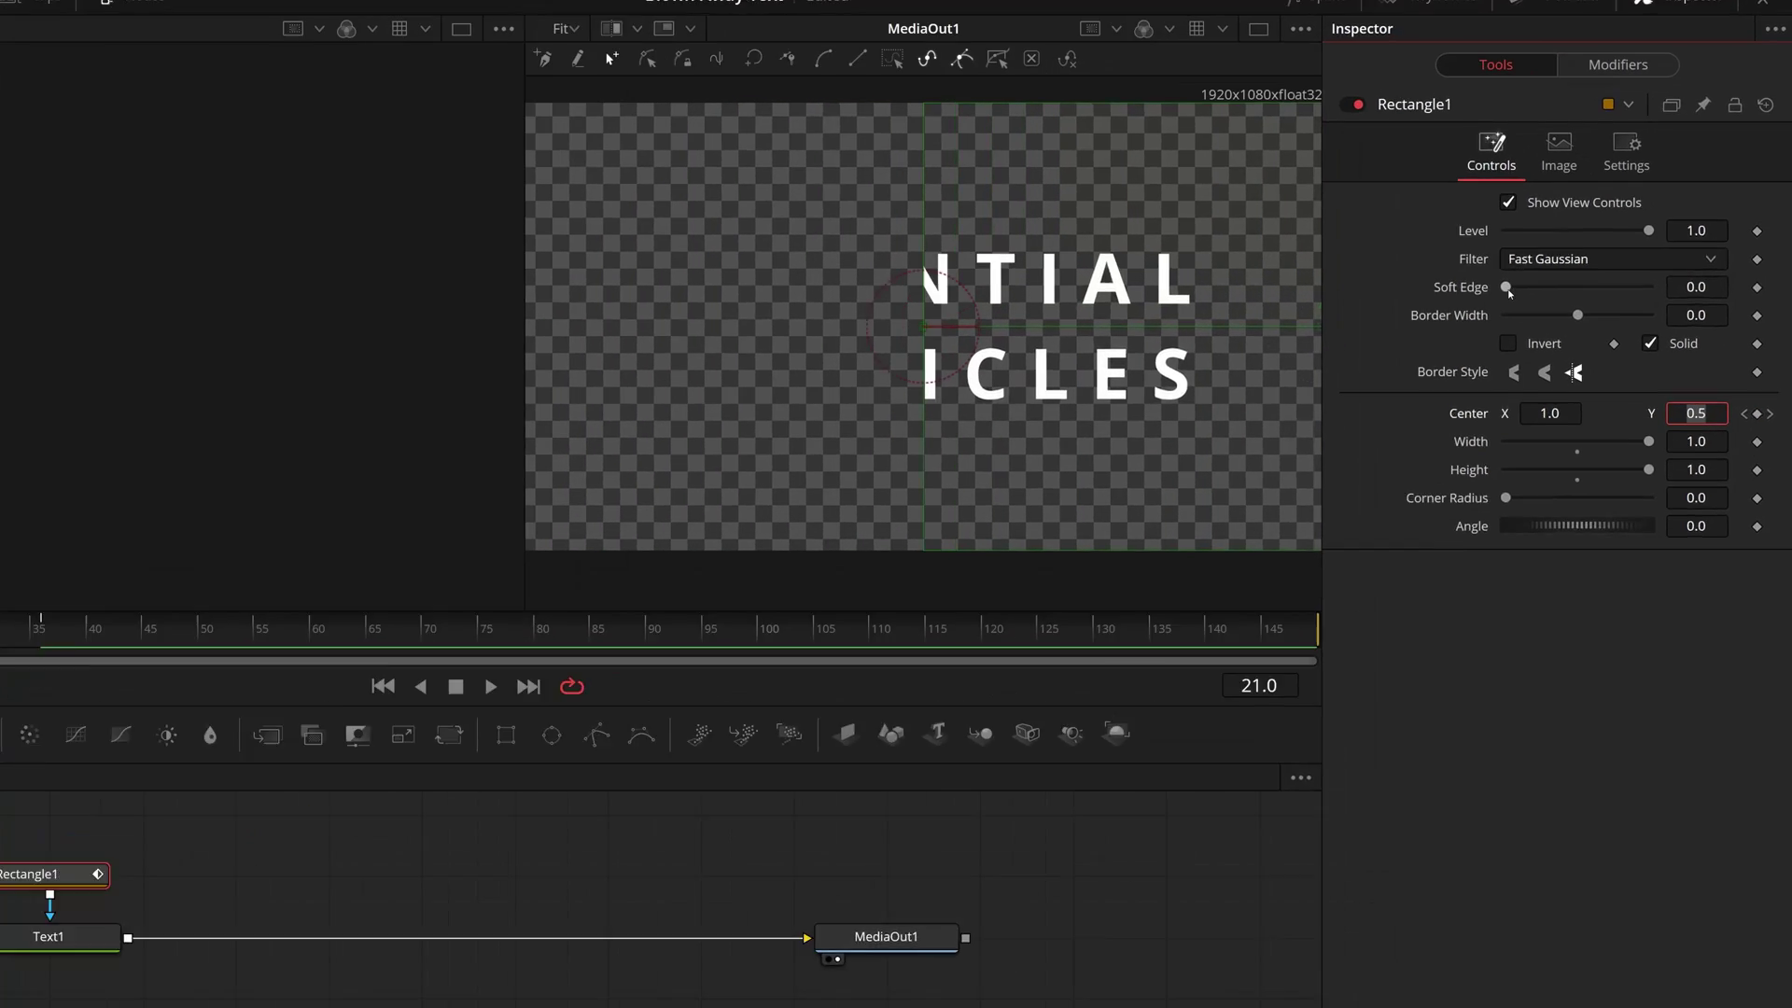
{"action": "left_click_drag", "start_coordinate": [1550, 276], "coordinate": [1522, 300]}
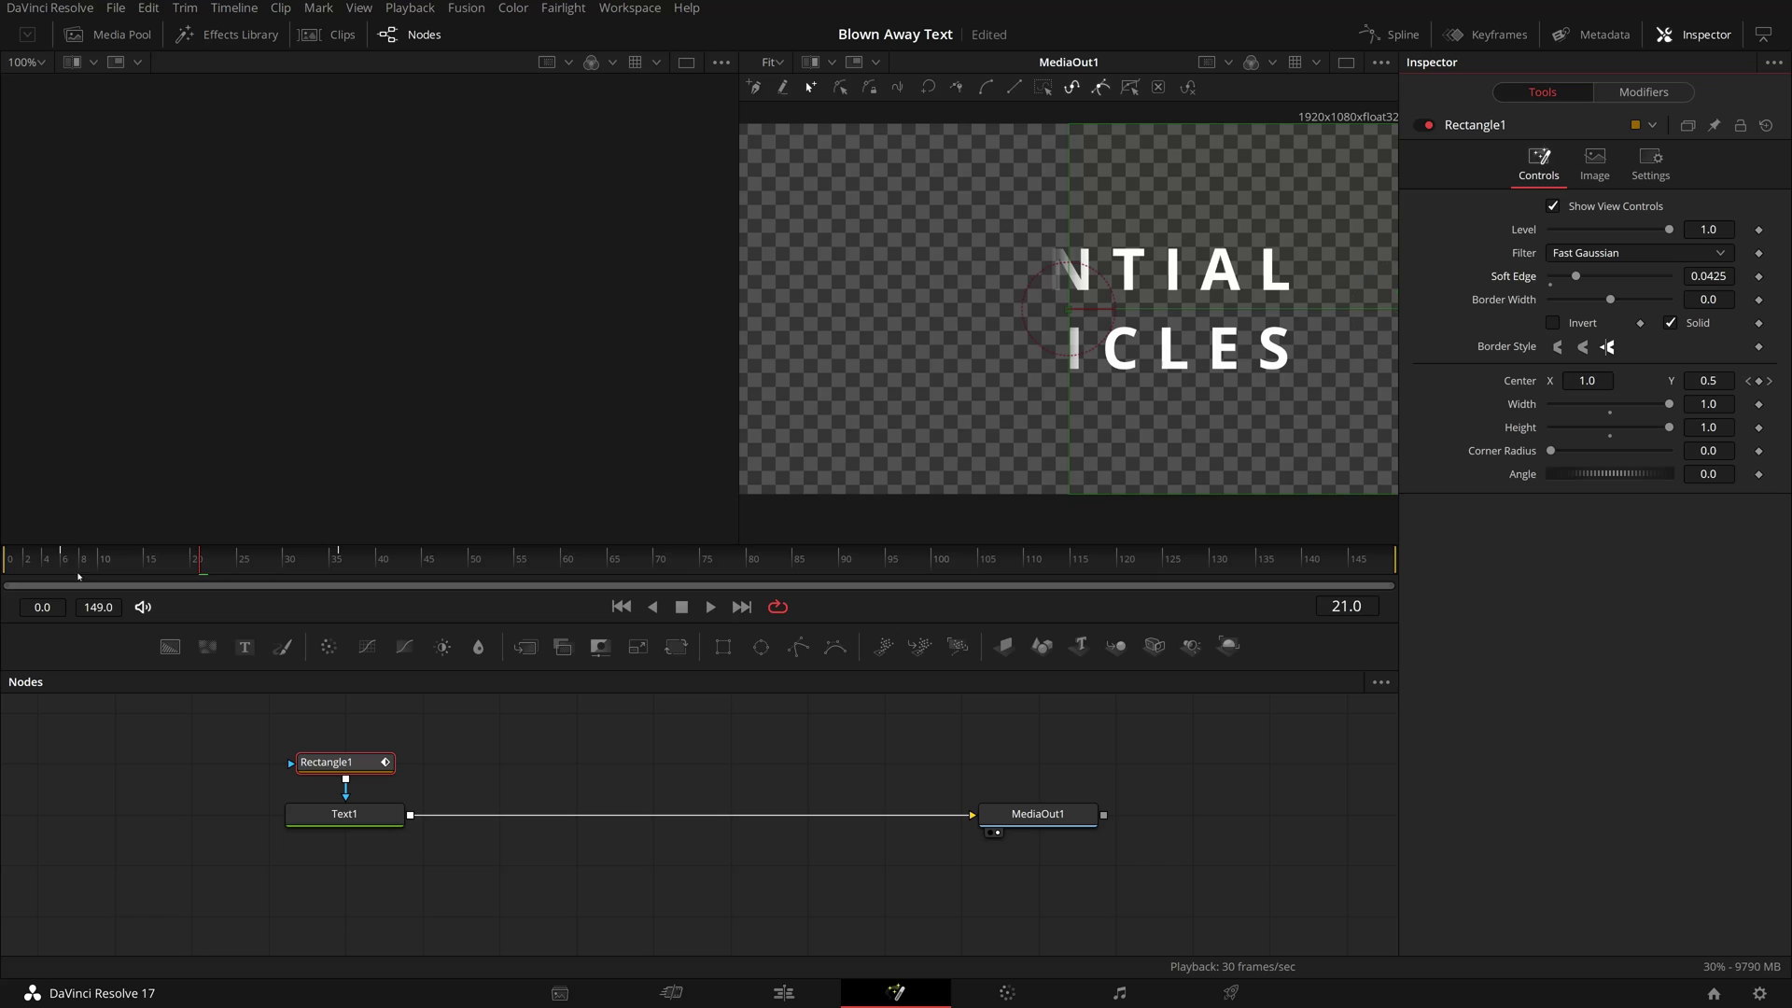
{"action": "left_click_drag", "start_coordinate": [0, 660], "coordinate": [0, 670]}
{"action": "left_click_drag", "start_coordinate": [265, 566], "coordinate": [2, 571]}
Add a pEmitter node wired into a pRender node above the text chain.
{"action": "left_click", "coordinate": [621, 840]}
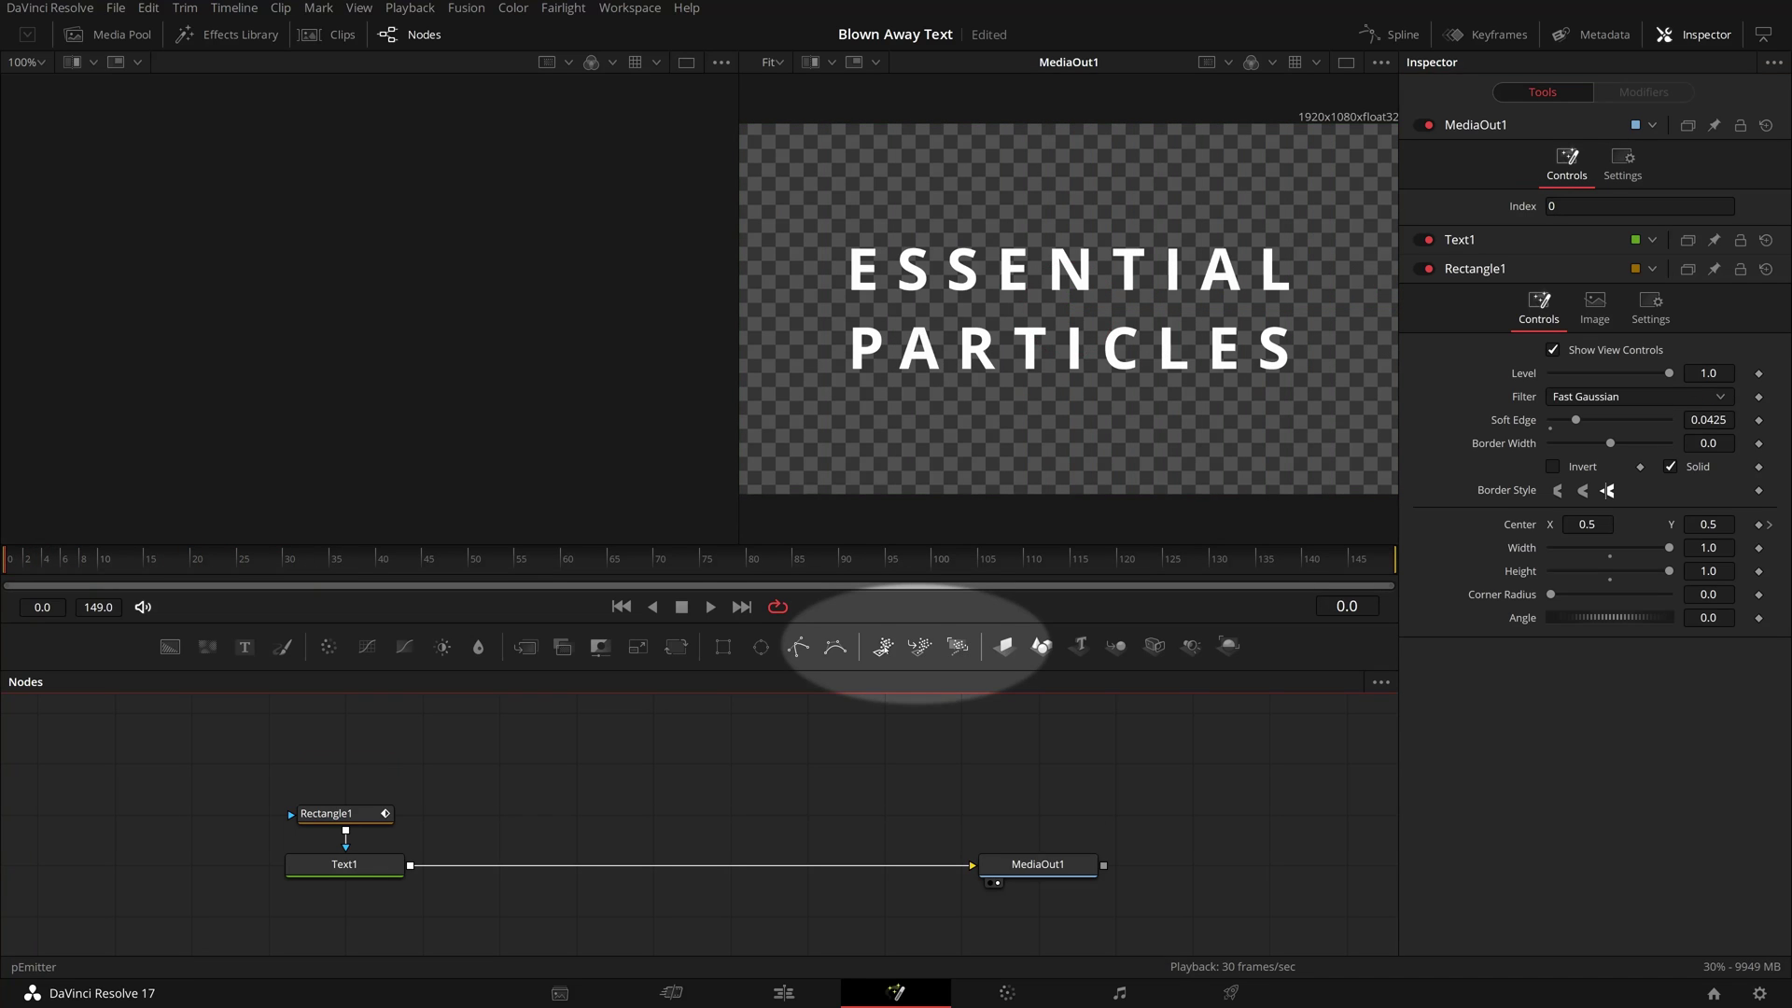
{"action": "left_click", "coordinate": [882, 651]}
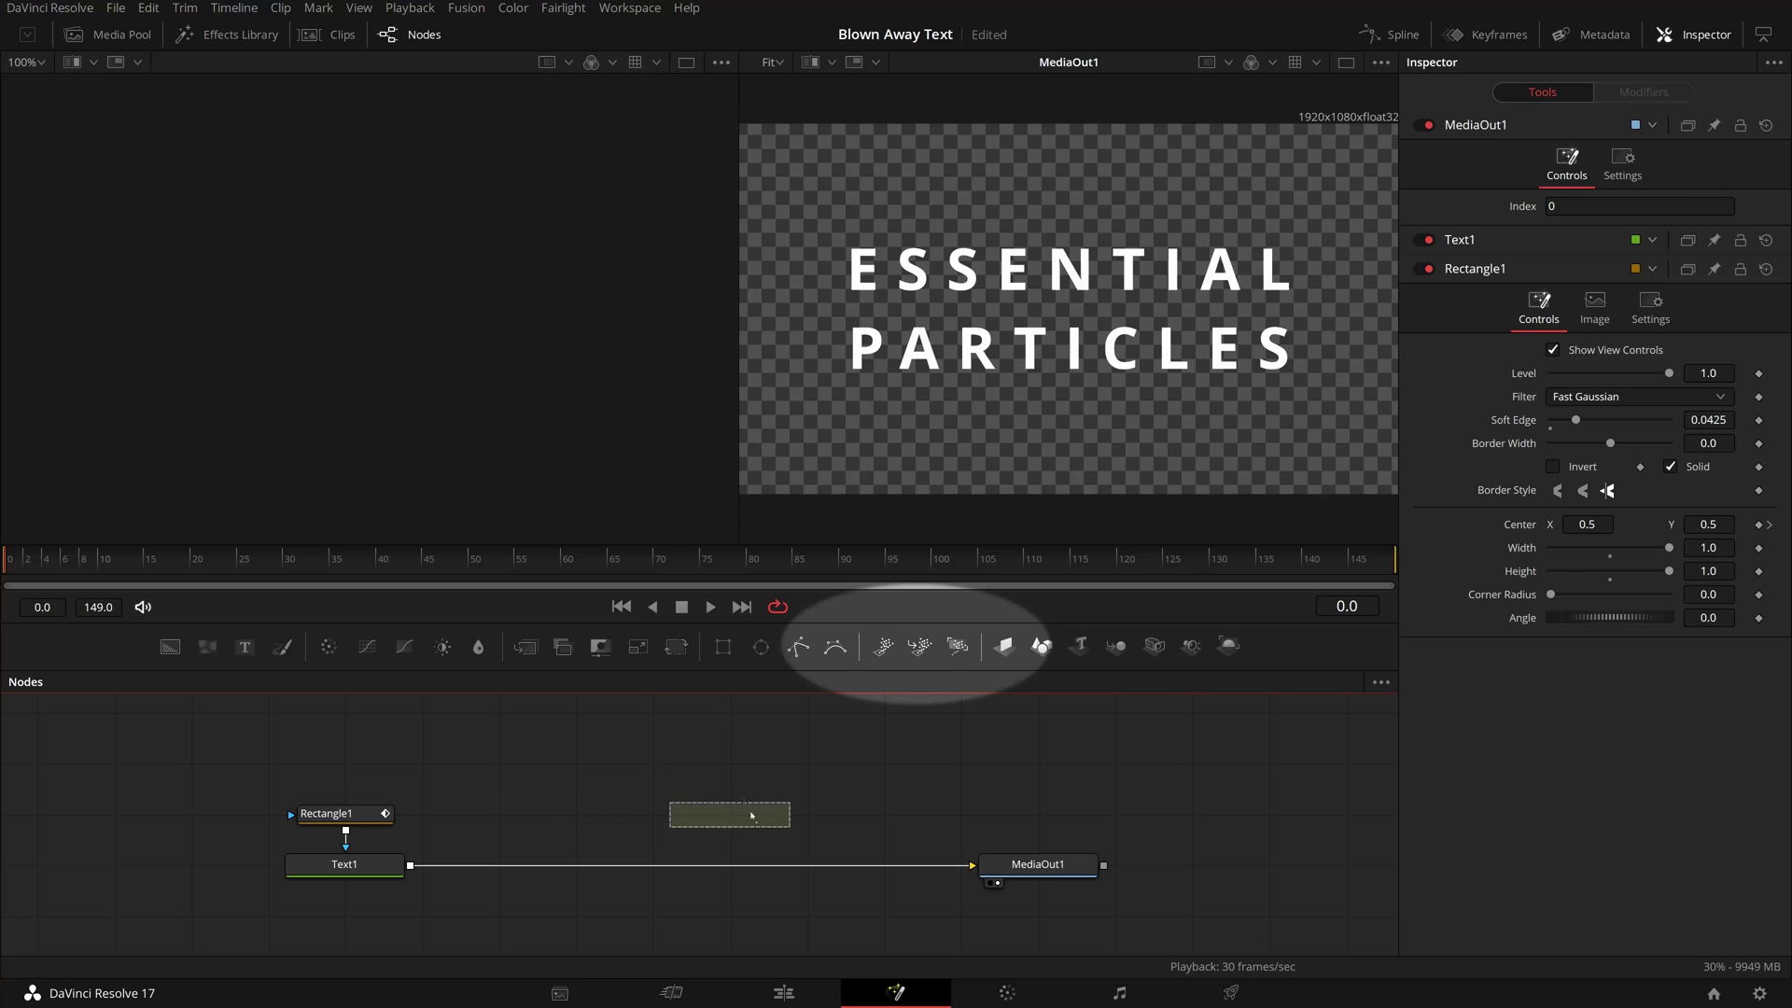
{"action": "left_click", "coordinate": [919, 646]}
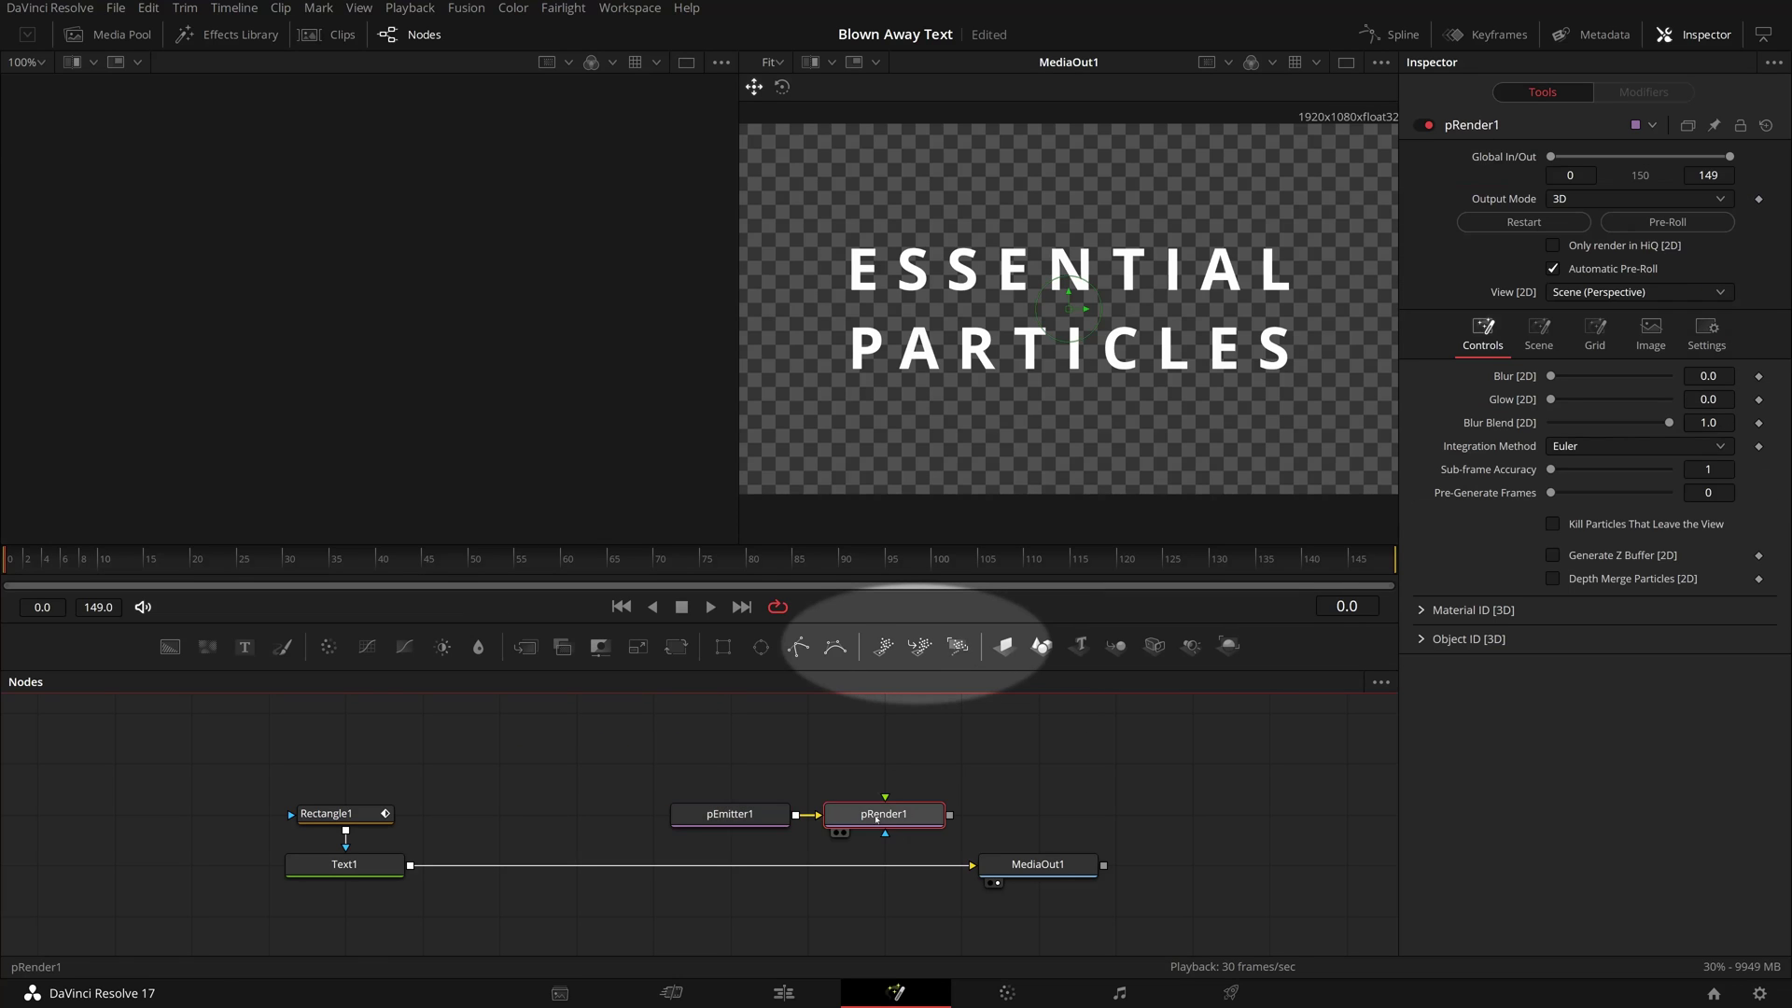
Set pEmitter1's region to Bitmap.
{"action": "left_click", "coordinate": [729, 814]}
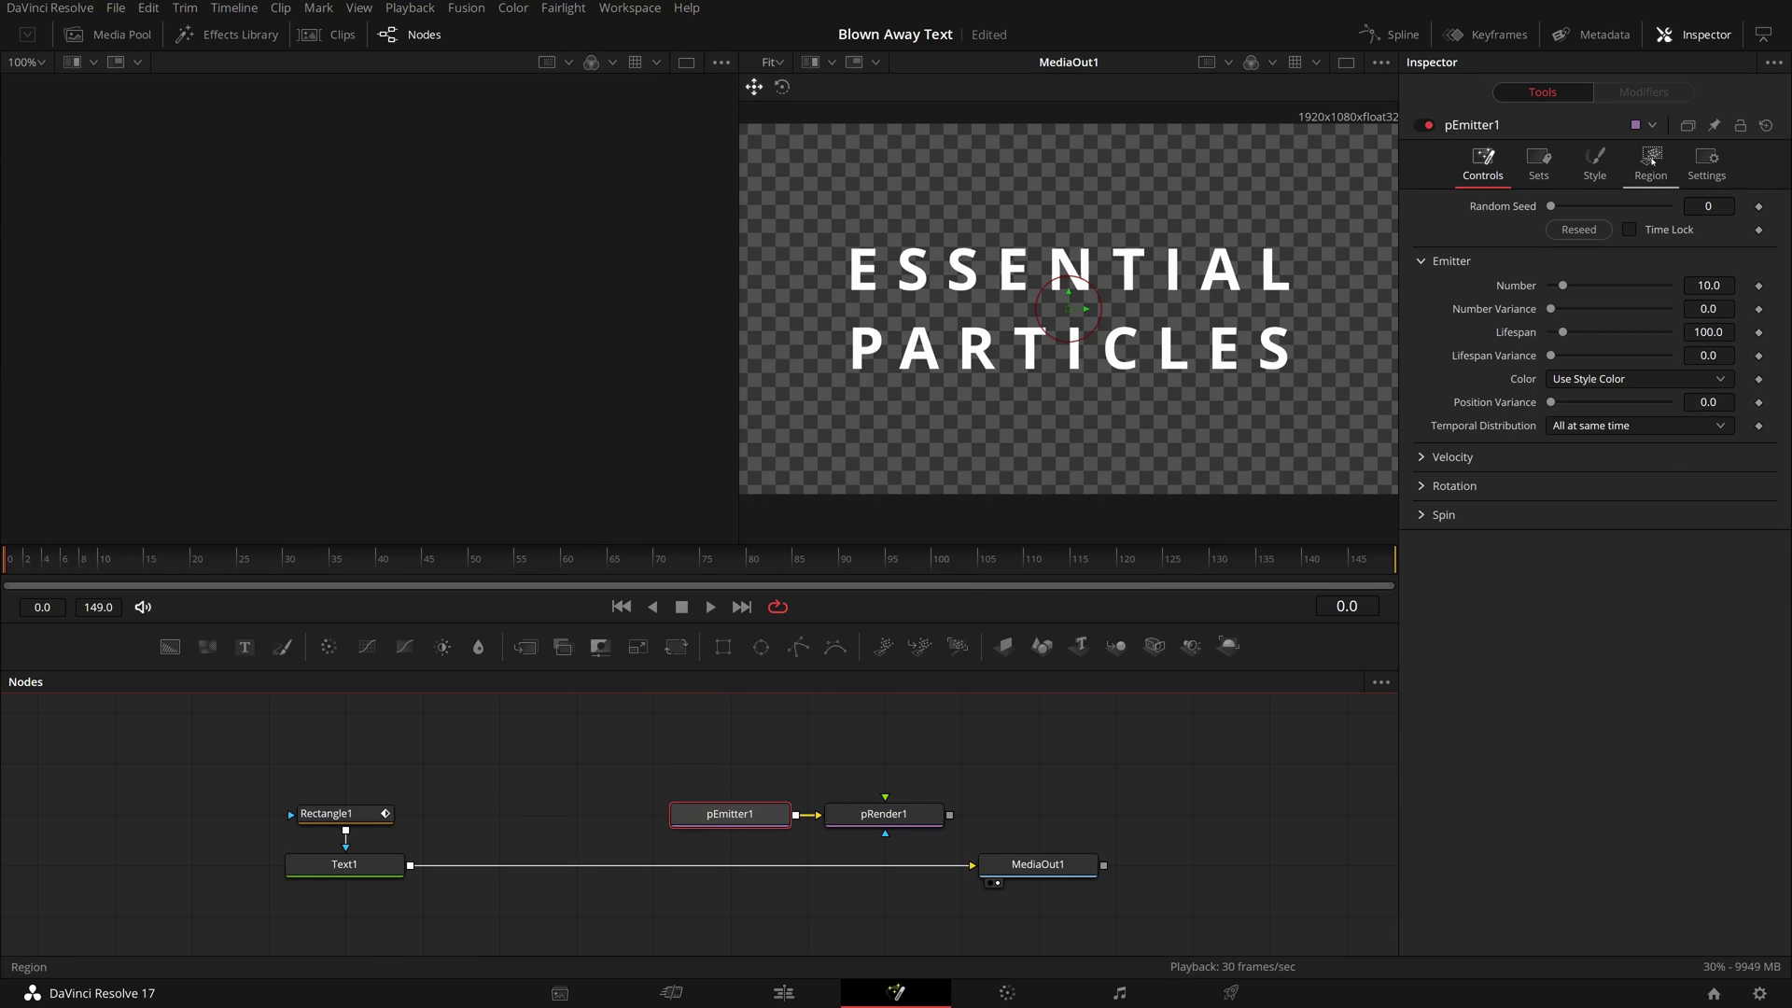
{"action": "left_click", "coordinate": [1651, 160]}
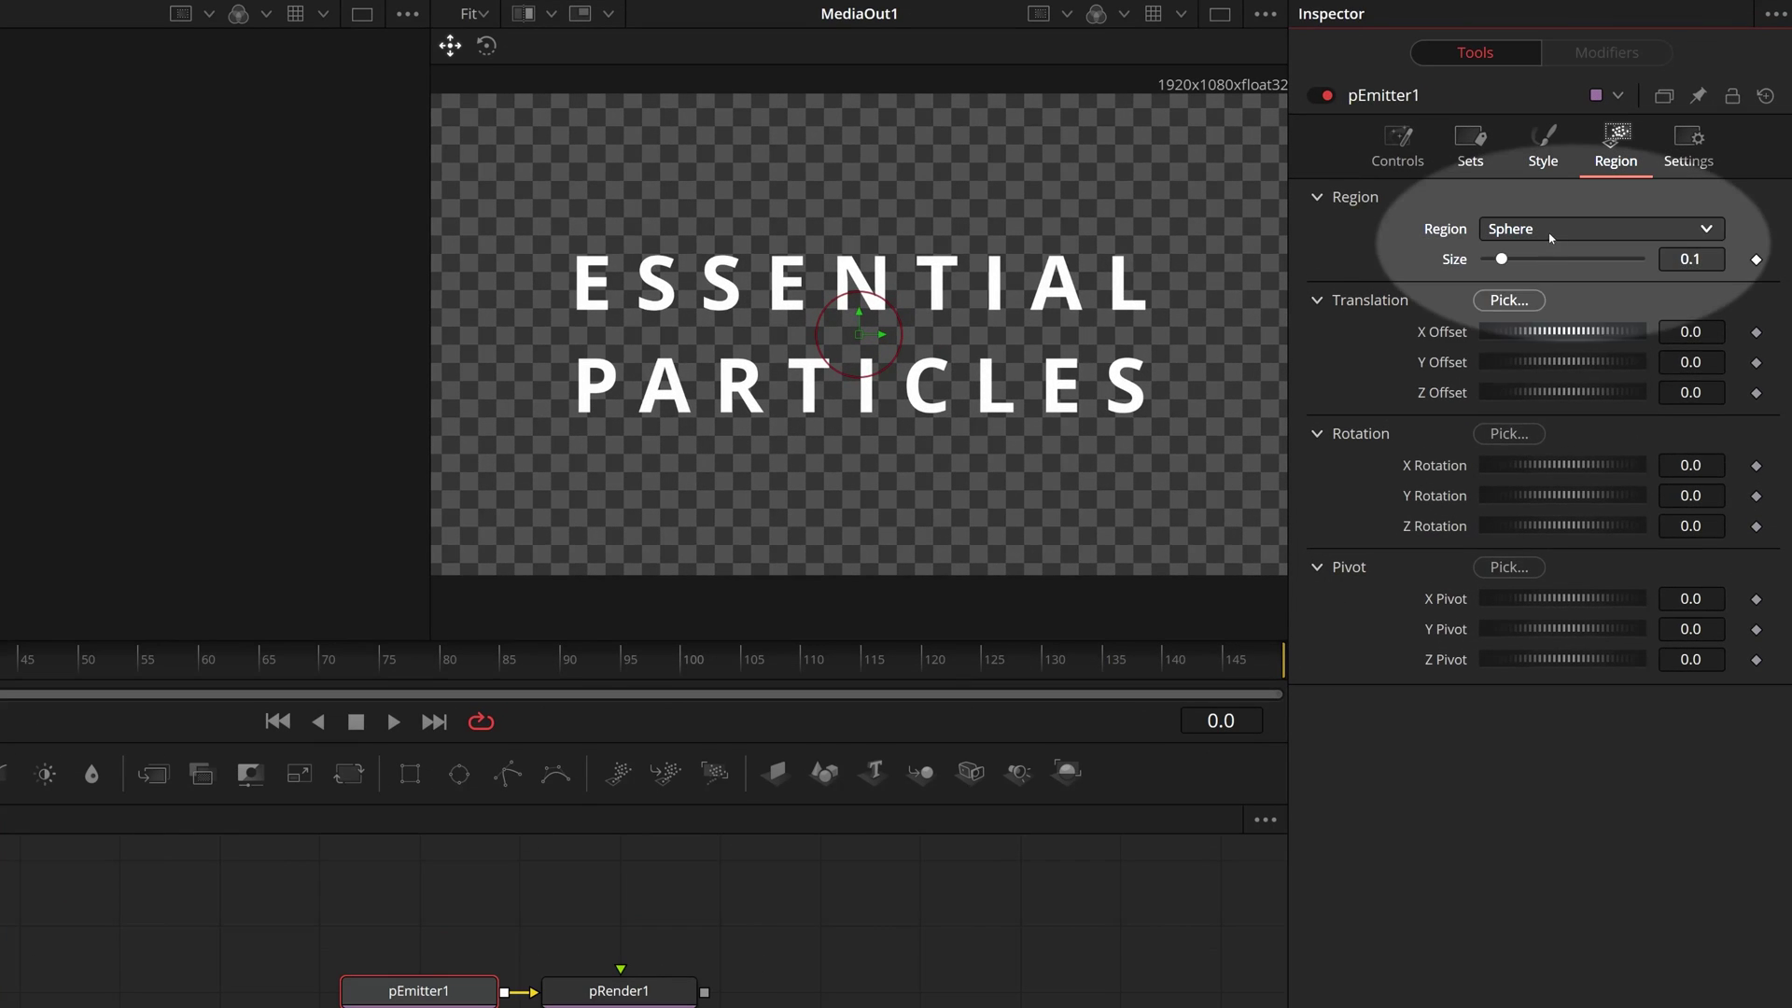
{"action": "left_click", "coordinate": [1607, 227]}
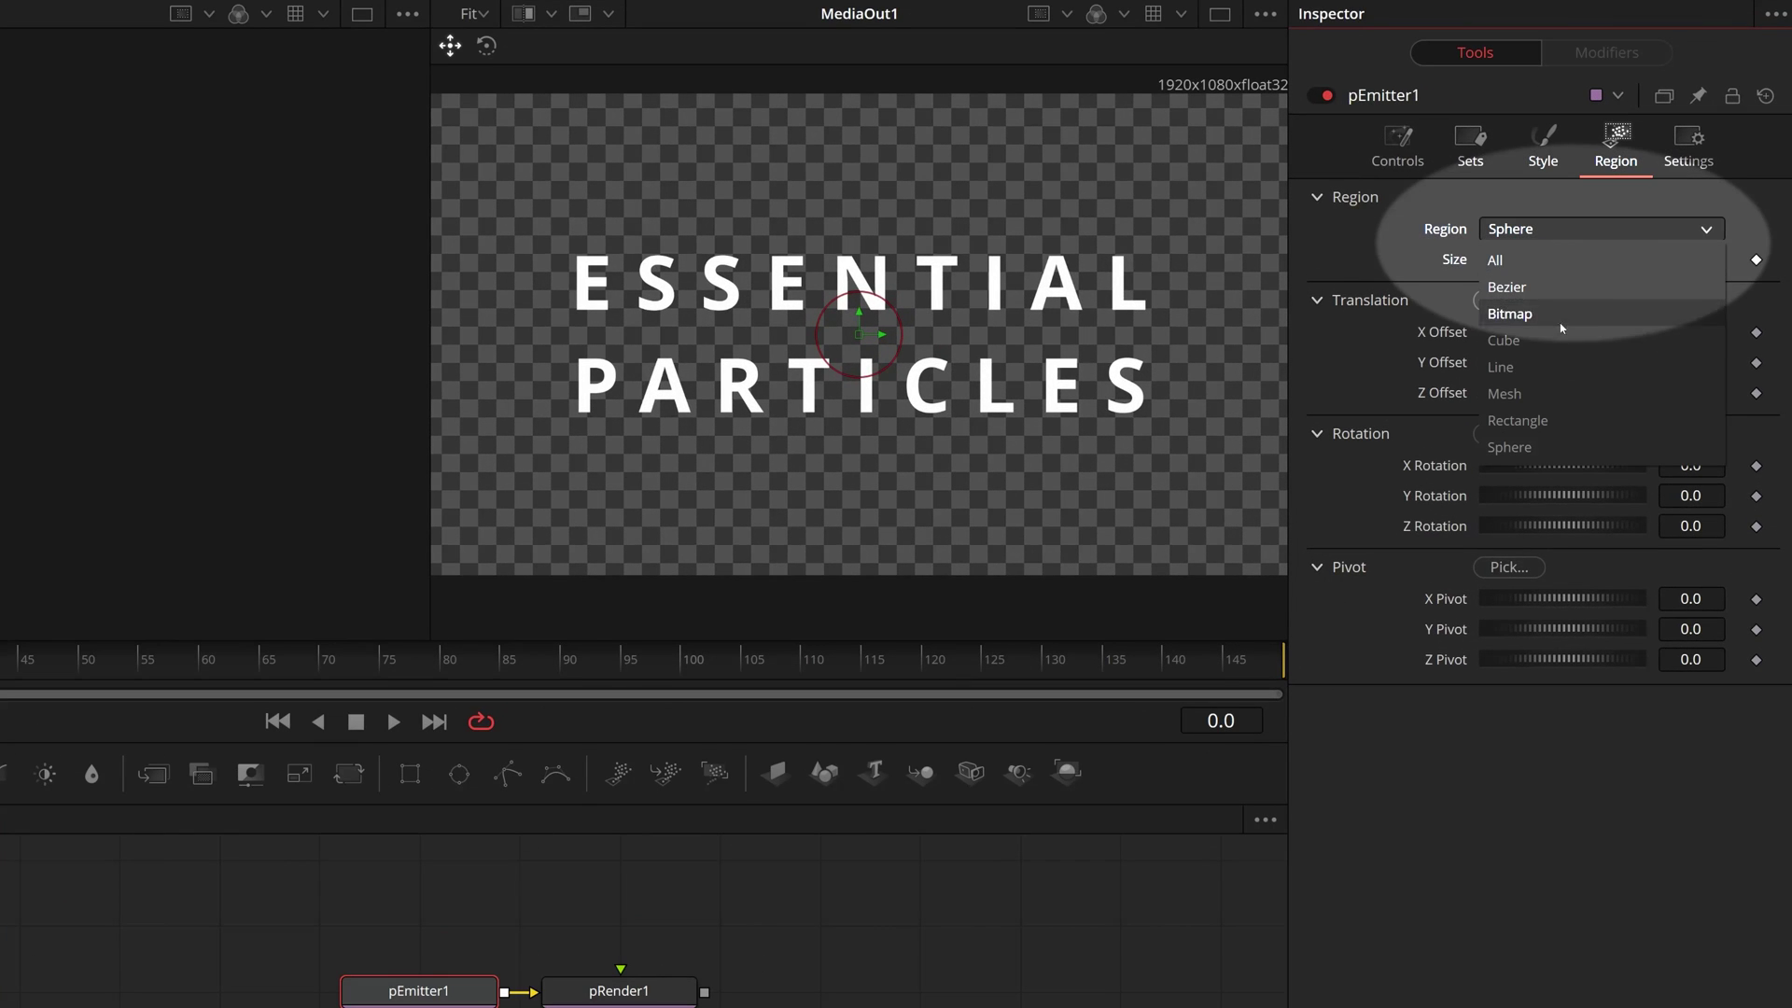
{"action": "left_click", "coordinate": [1536, 317]}
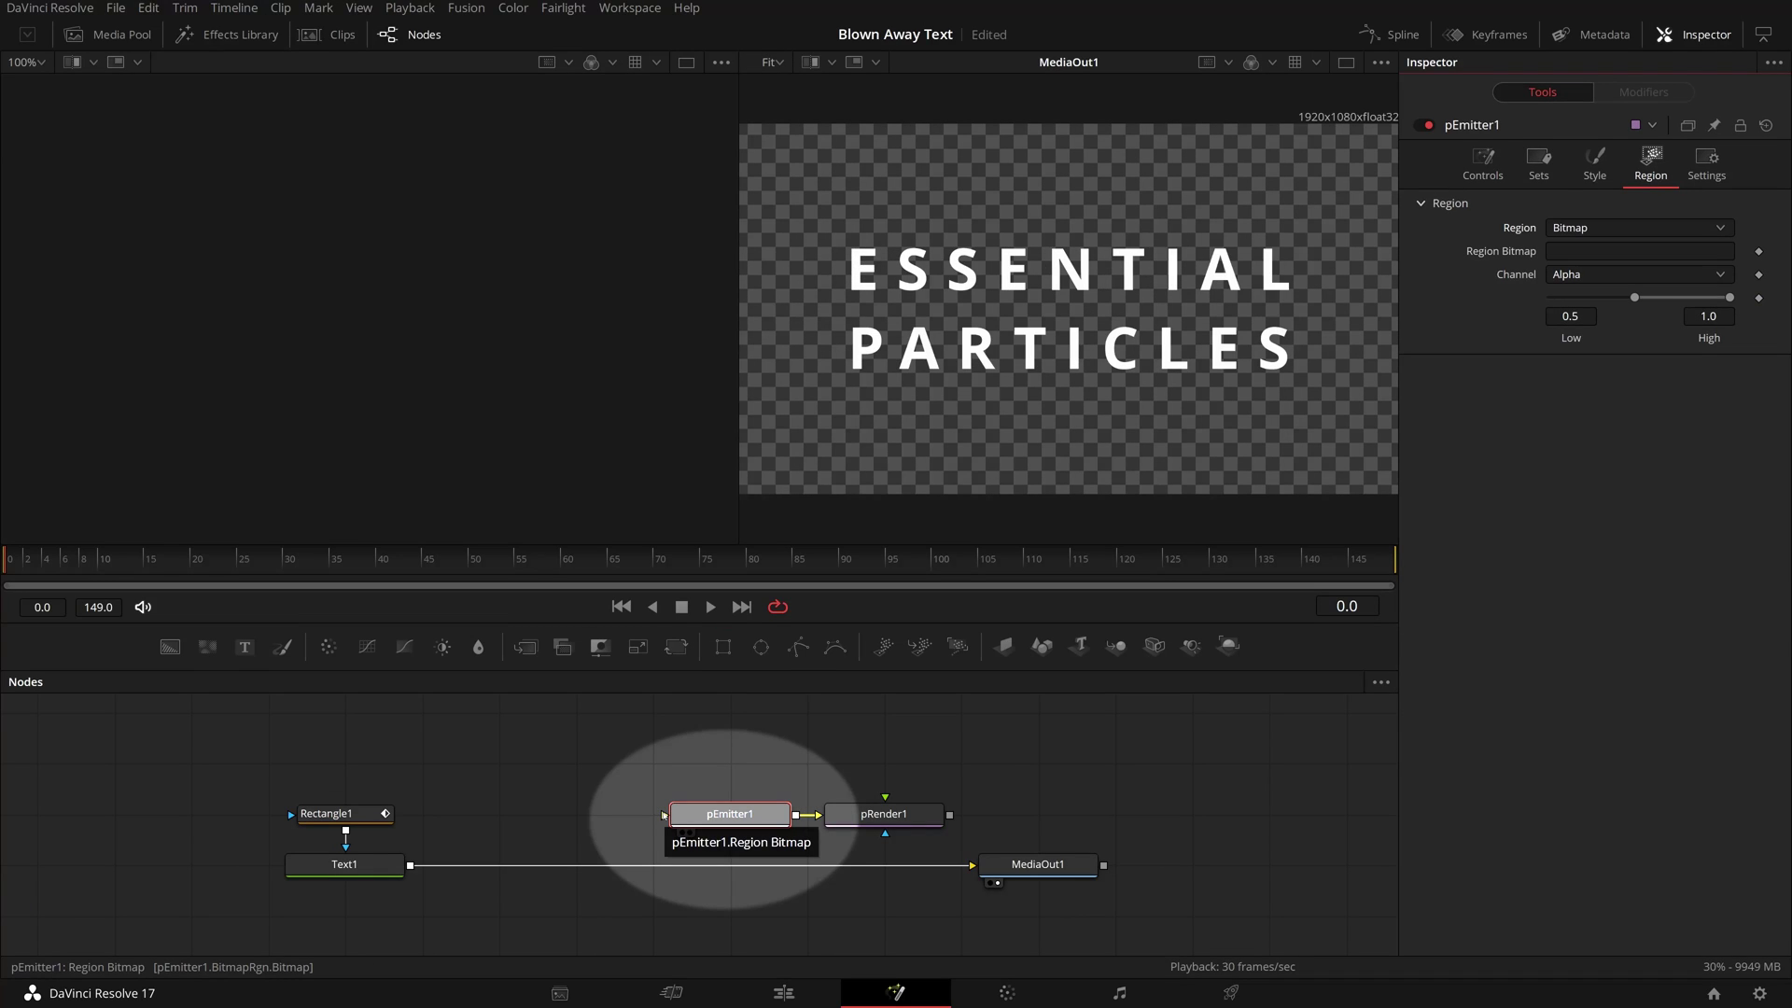
Connect Text1 to pEmitter1's region bitmap input and merge pRender1's output with the text ahead of MediaOut1.
{"action": "left_click_drag", "start_coordinate": [666, 814], "coordinate": [511, 814]}
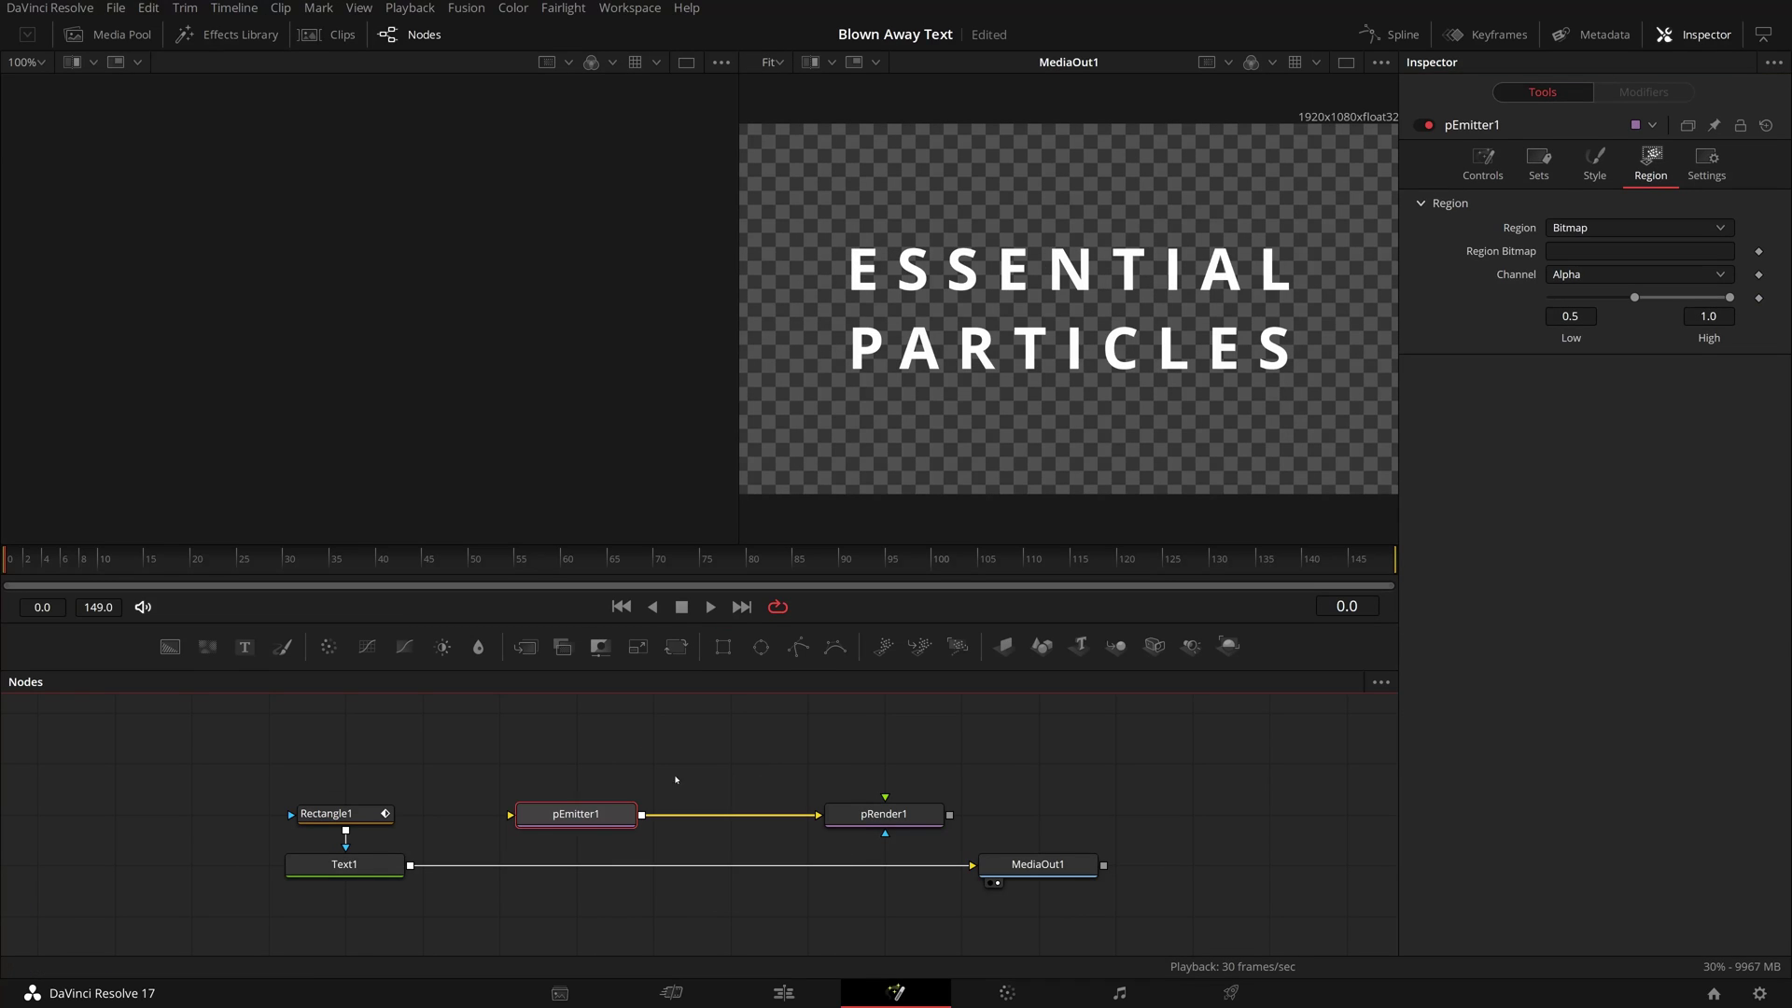
{"action": "left_click_drag", "start_coordinate": [411, 865], "coordinate": [513, 817]}
{"action": "left_click_drag", "start_coordinate": [951, 816], "coordinate": [1050, 867]}
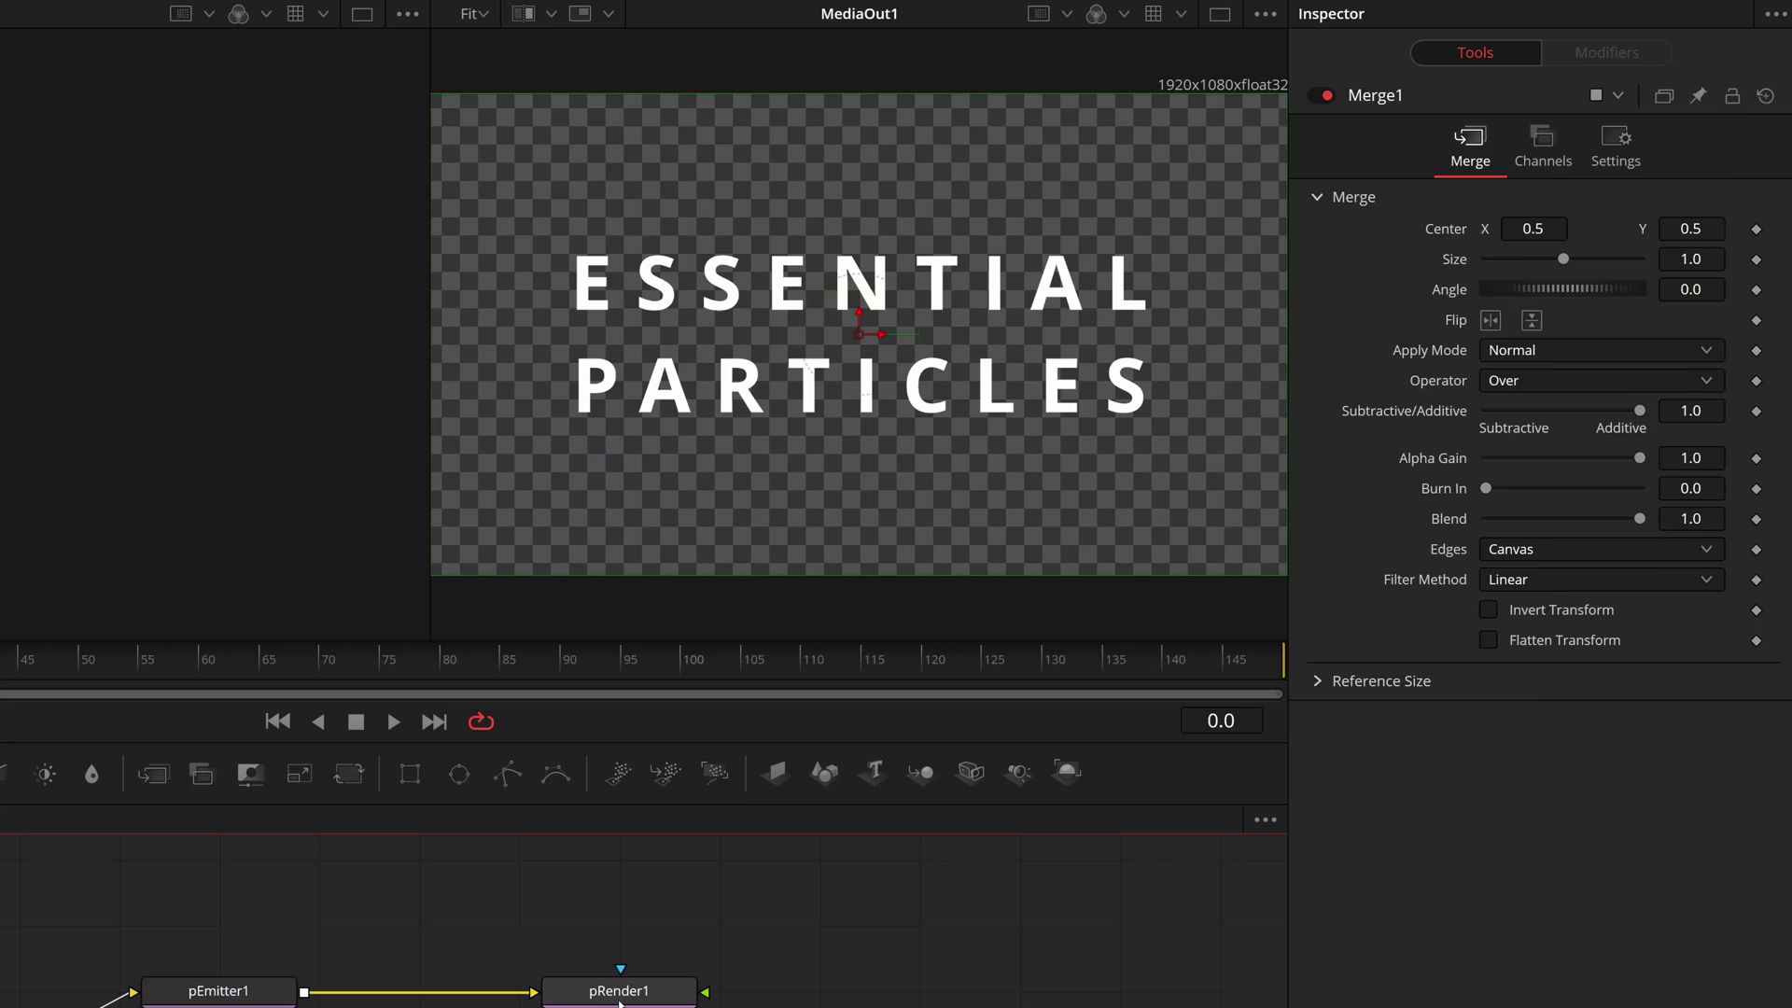
Set pEmitter1's particle number to 1000 and preview the particles up to frame 52.
{"action": "left_click", "coordinate": [883, 814]}
{"action": "left_click", "coordinate": [576, 814]}
{"action": "left_click", "coordinate": [1397, 150]}
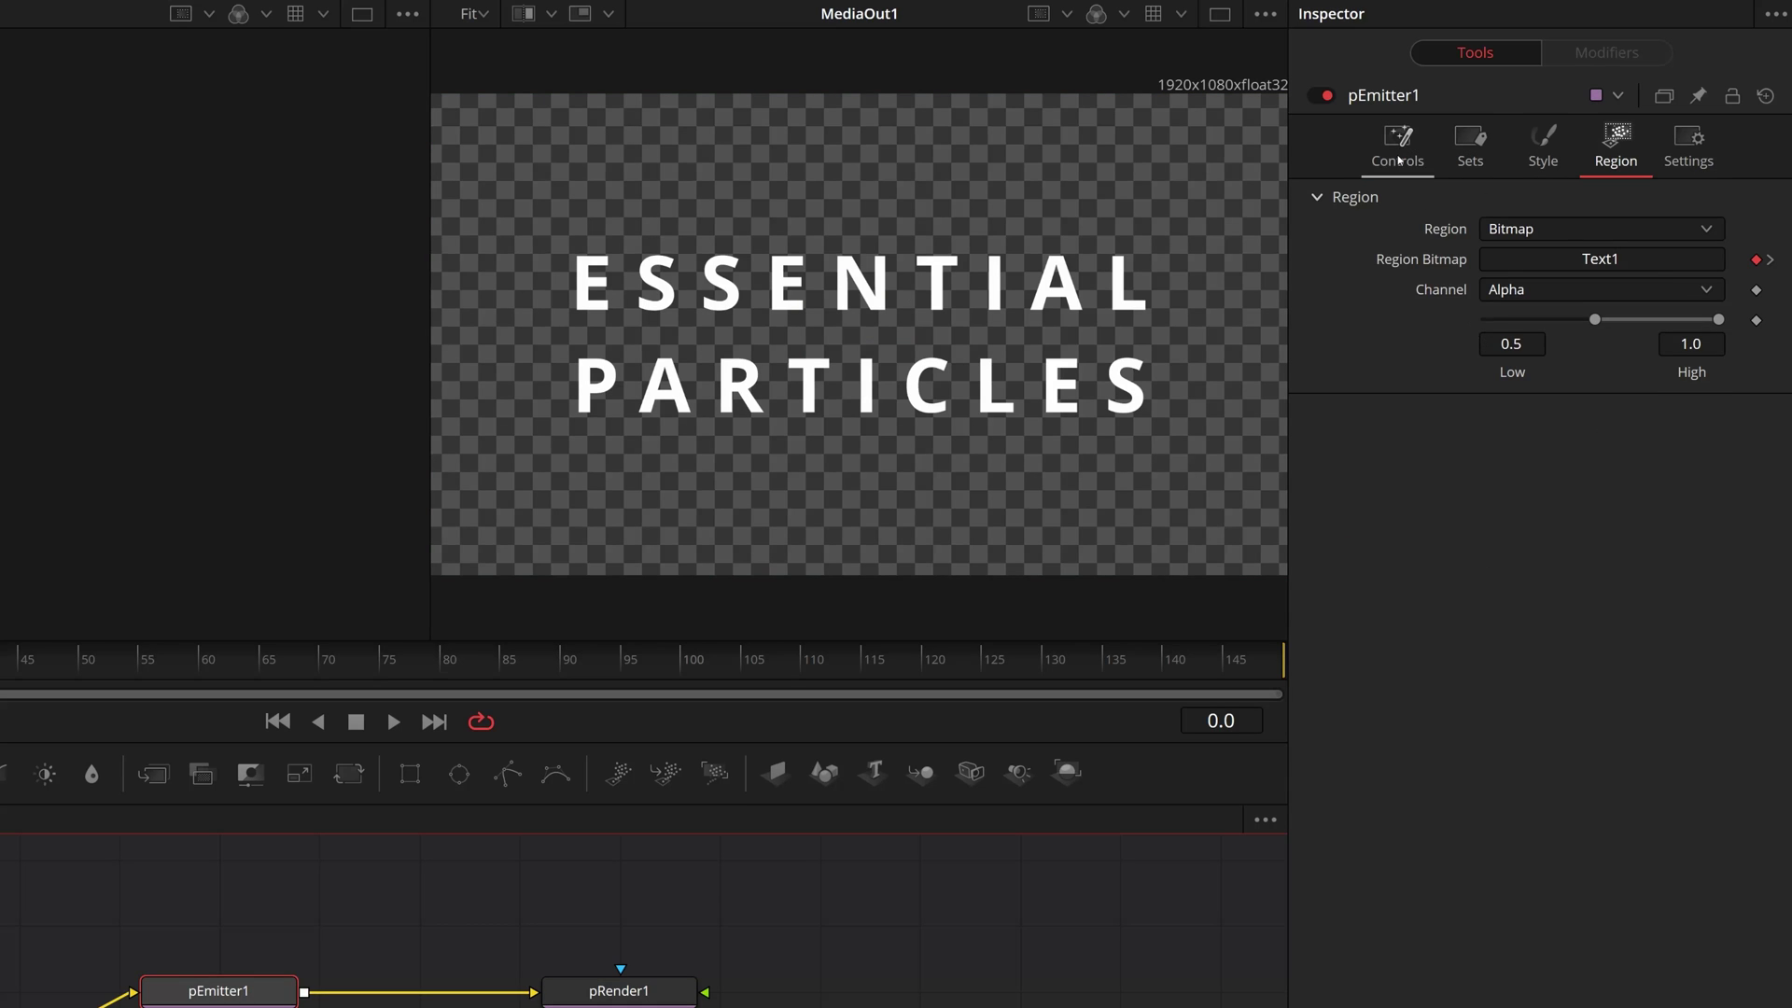
{"action": "left_click", "coordinate": [1690, 303]}
{"action": "type", "text": "1000"}
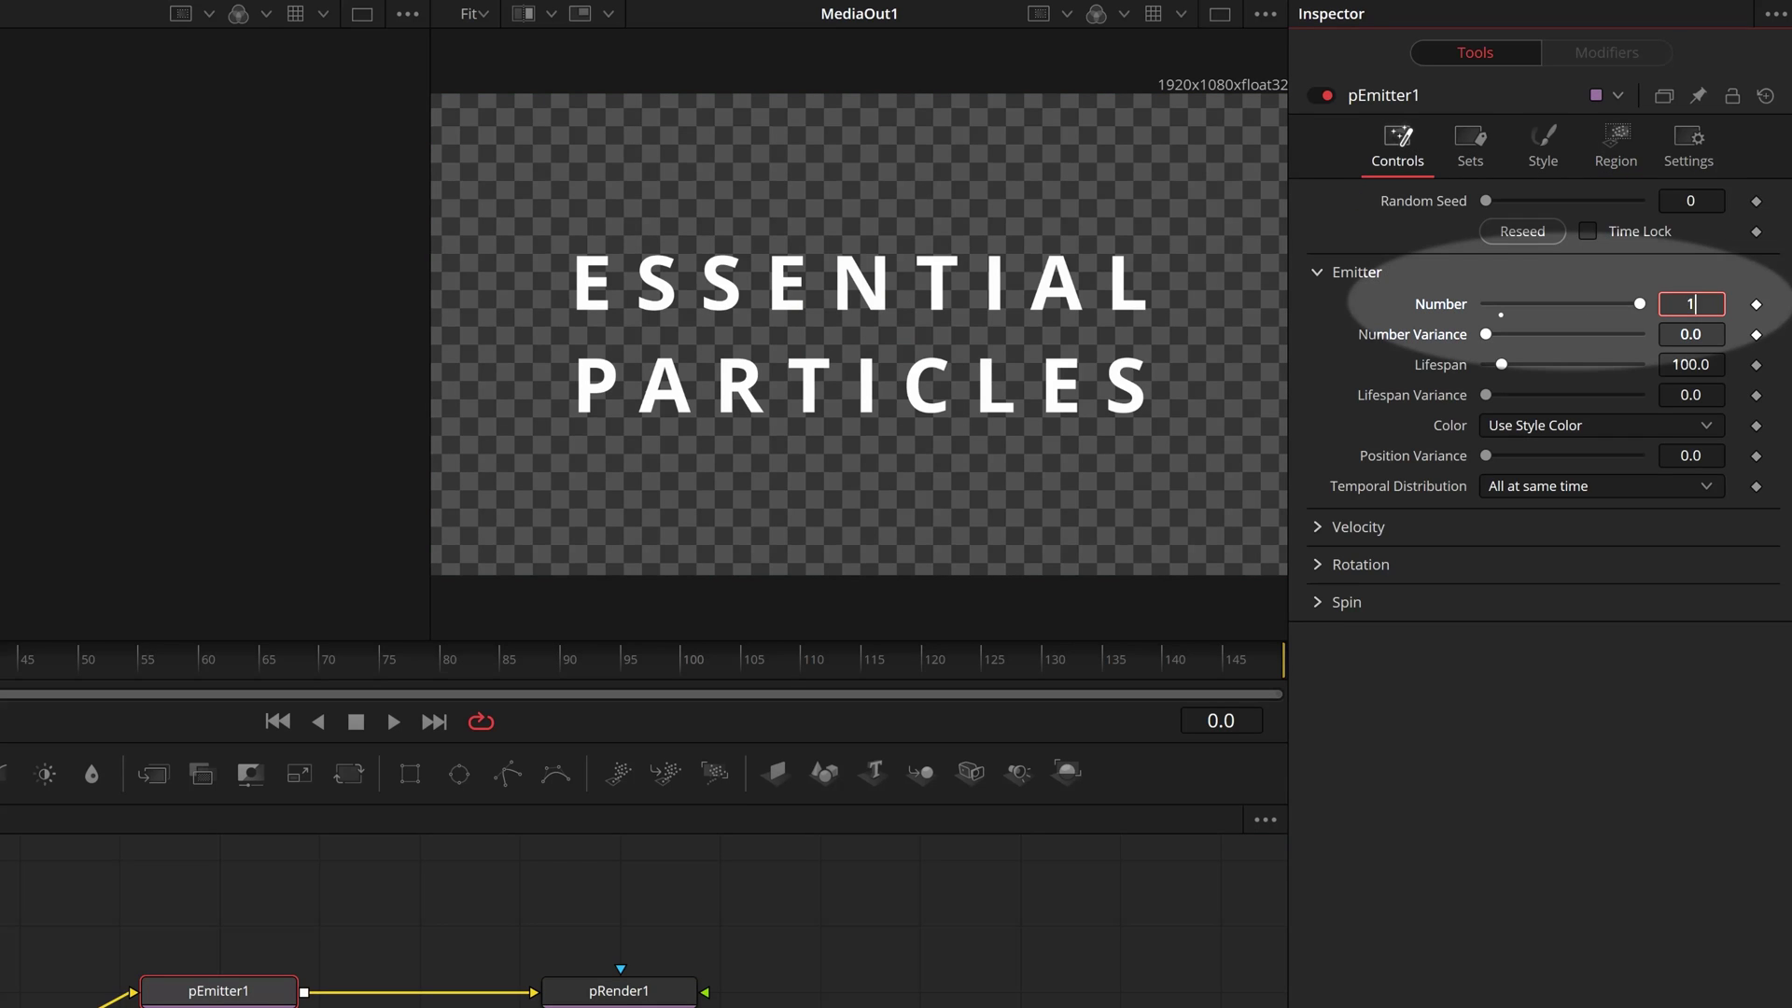
{"action": "key", "text": "Tab"}
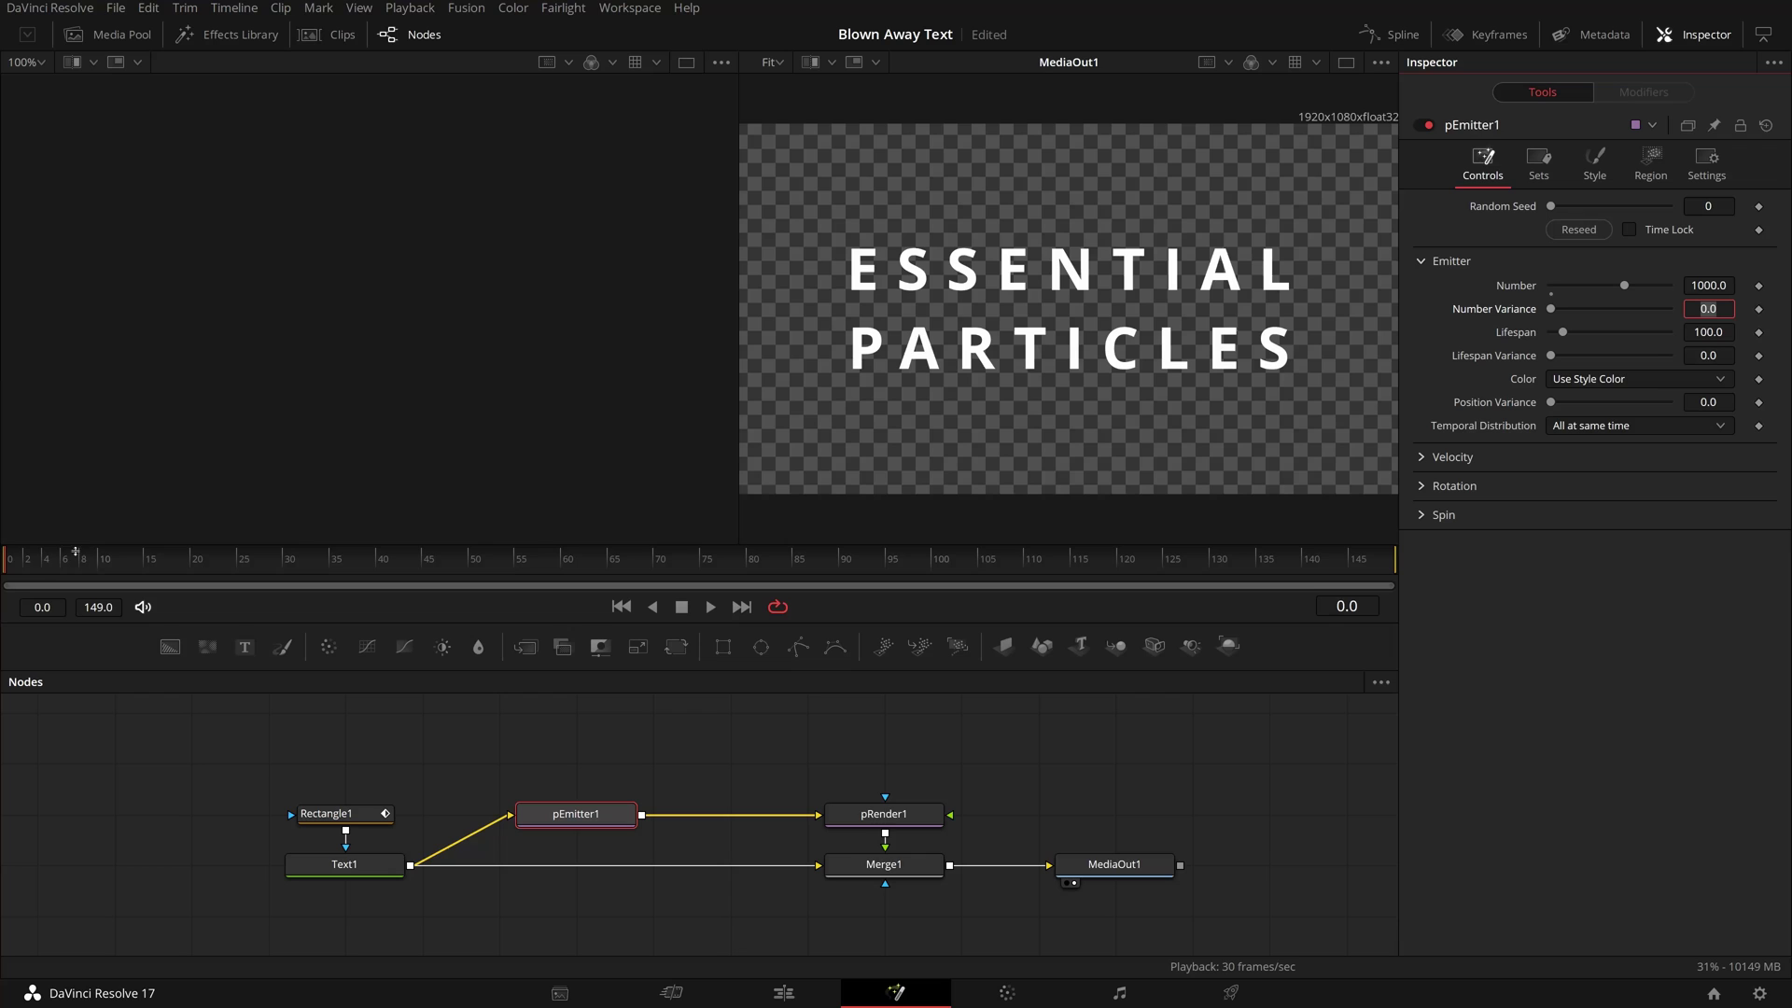
{"action": "left_click_drag", "start_coordinate": [75, 552], "coordinate": [488, 579]}
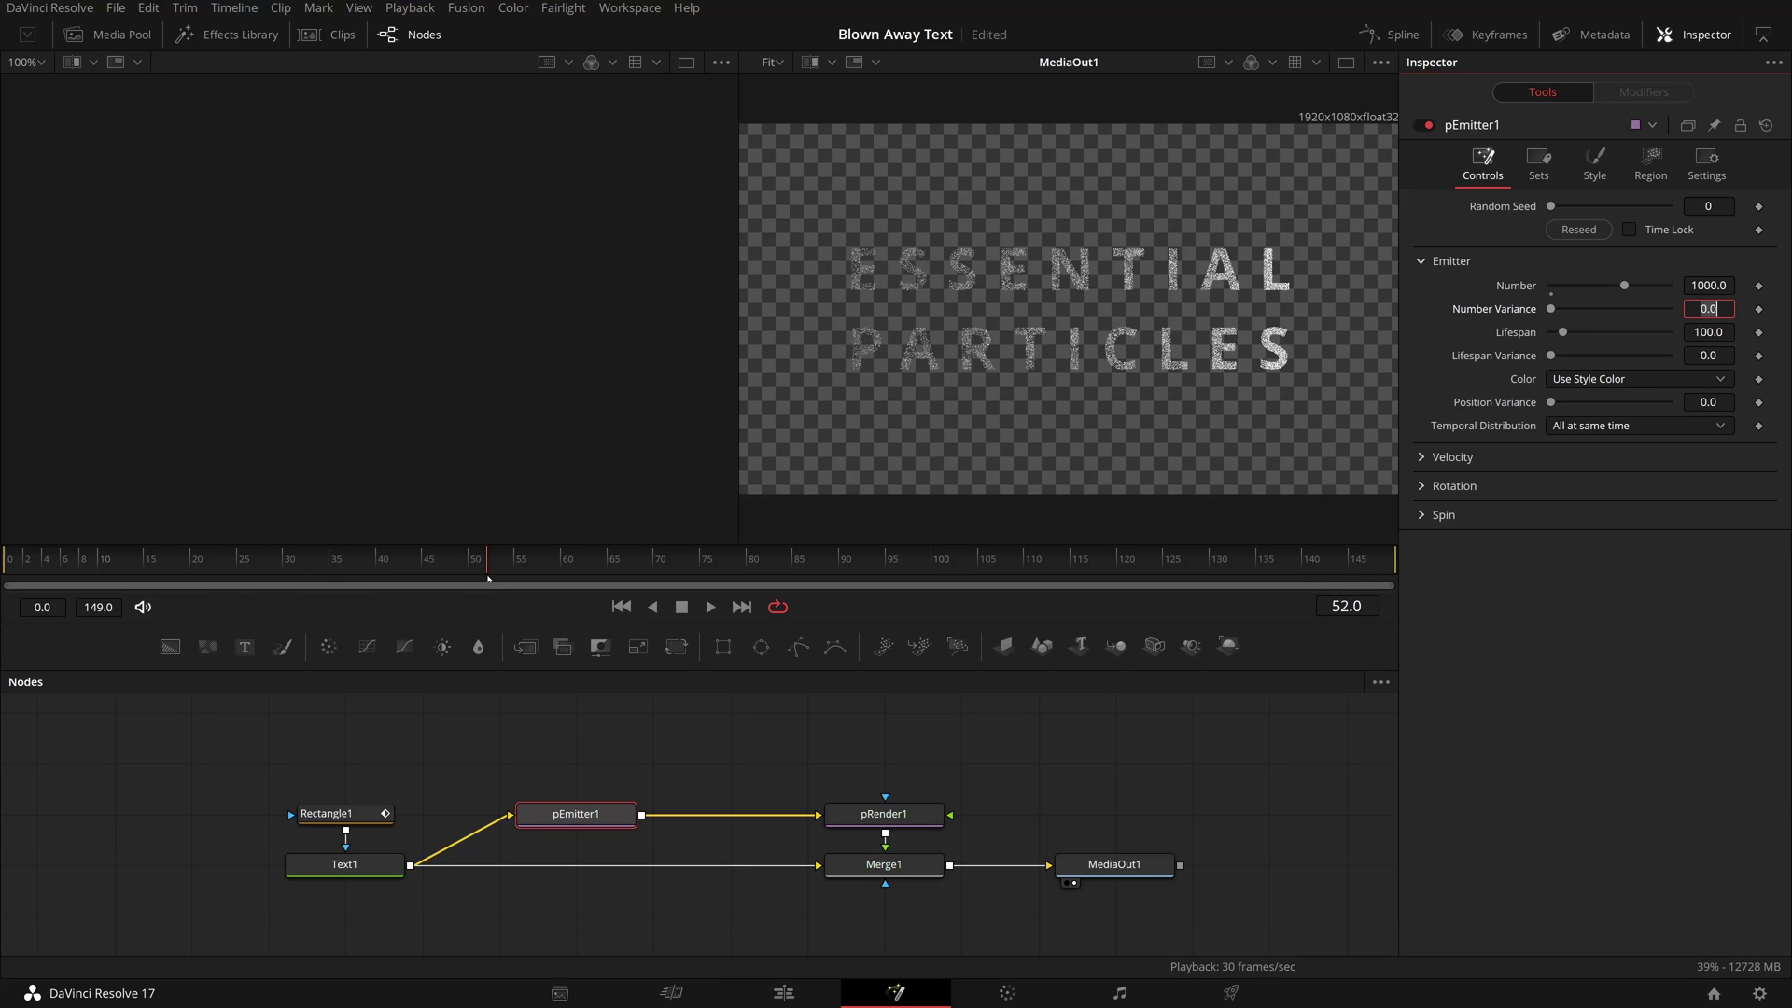
Insert a pTurbulence node after pEmitter1 with X strength 0.205, Y strength 0.276 and Z strength 0.181, and preview the motion.
{"action": "left_click", "coordinate": [584, 818]}
{"action": "key", "text": "shift+space"}
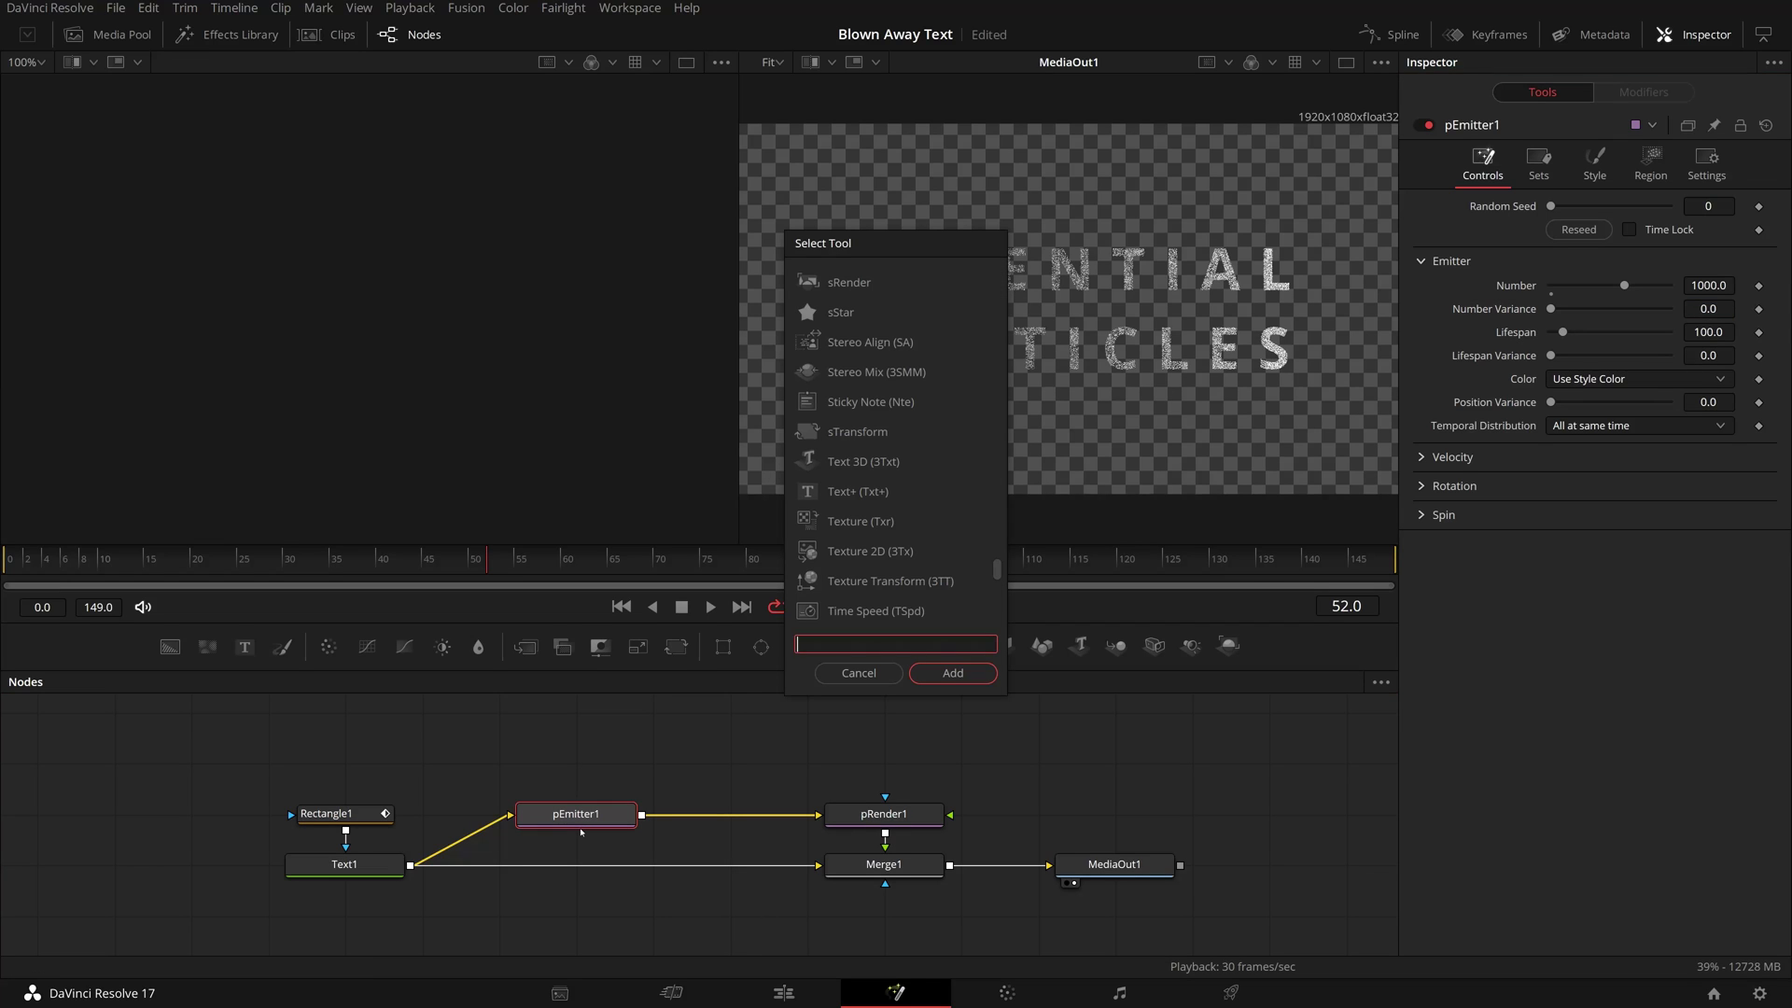
{"action": "type", "text": "PTUR"}
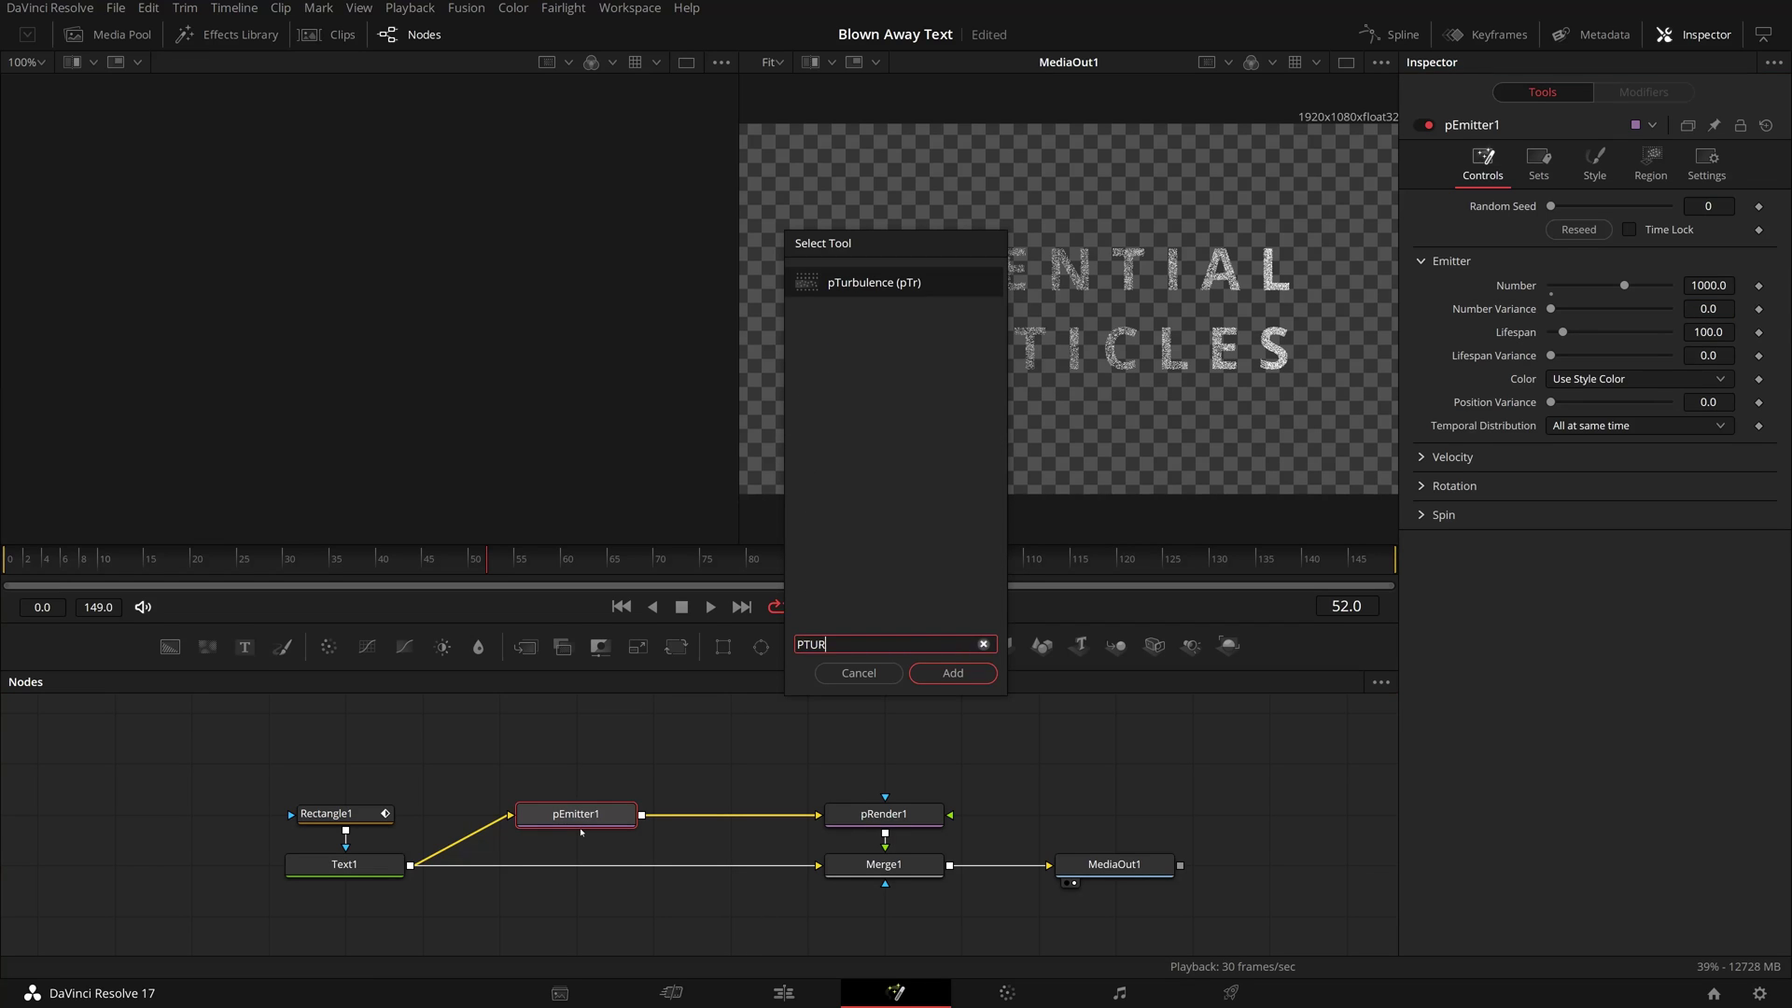
{"action": "left_click", "coordinate": [803, 278]}
{"action": "left_click", "coordinate": [952, 672]}
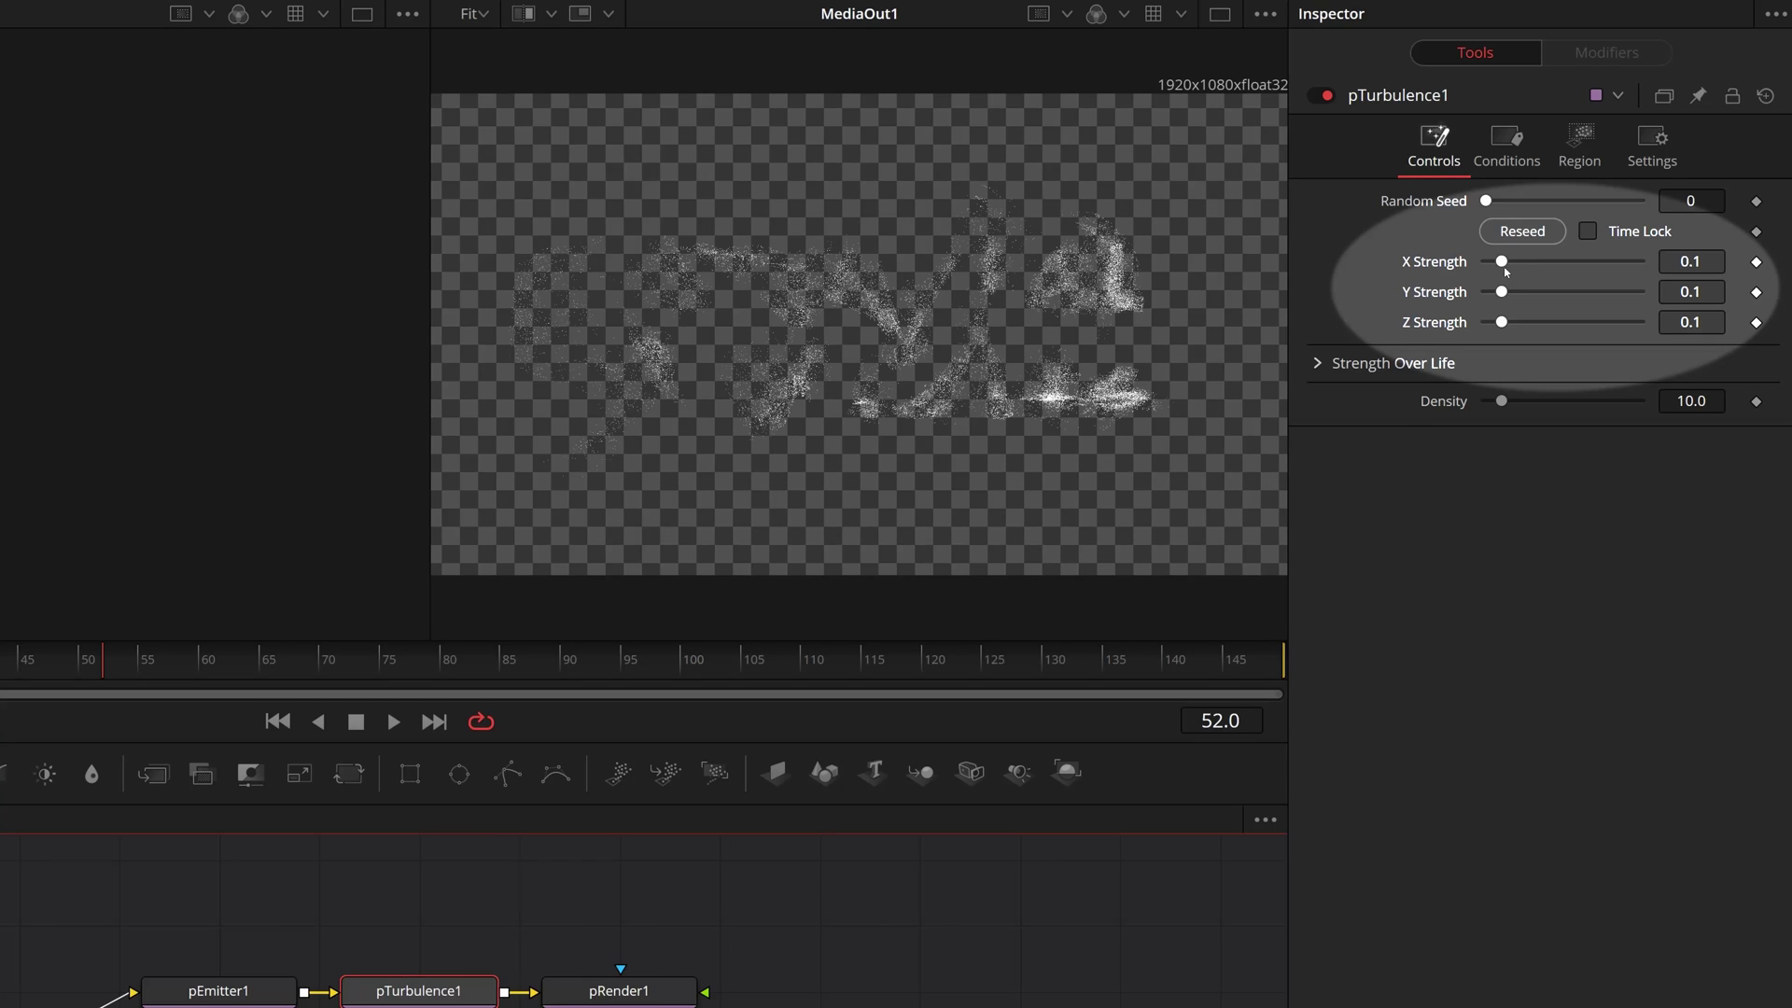
{"action": "left_click_drag", "start_coordinate": [1501, 262], "coordinate": [1512, 322]}
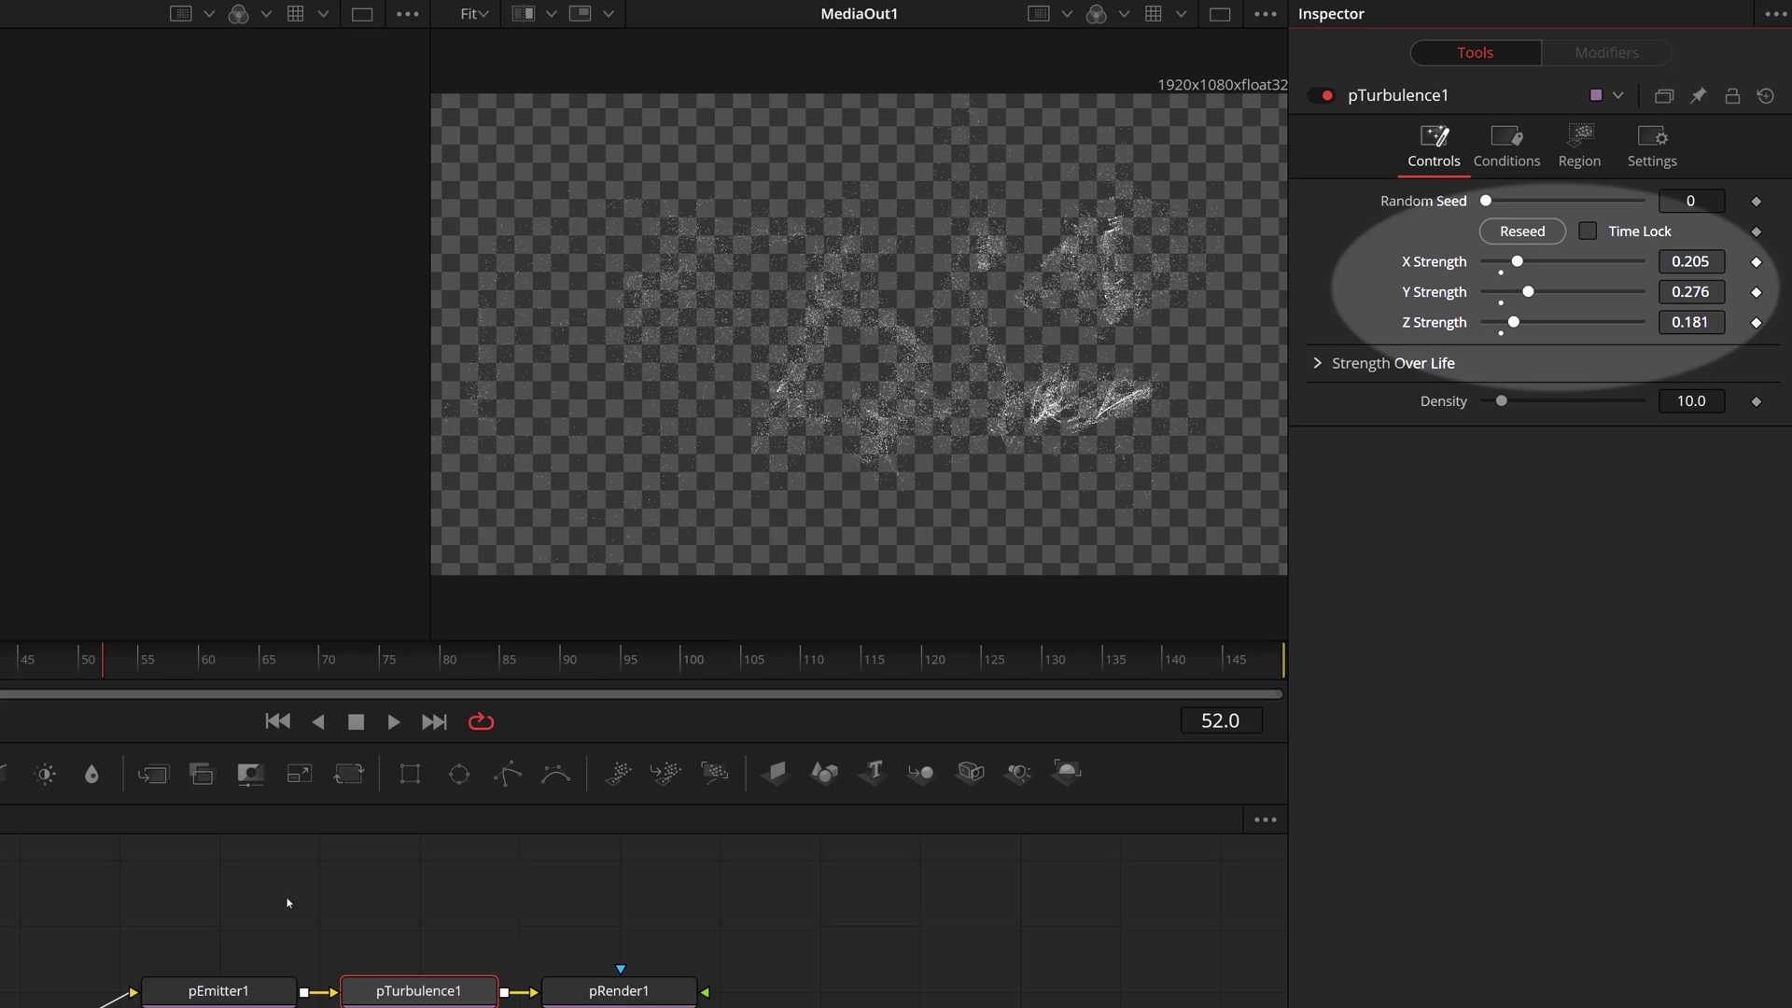
{"action": "left_click_drag", "start_coordinate": [103, 691], "coordinate": [545, 692]}
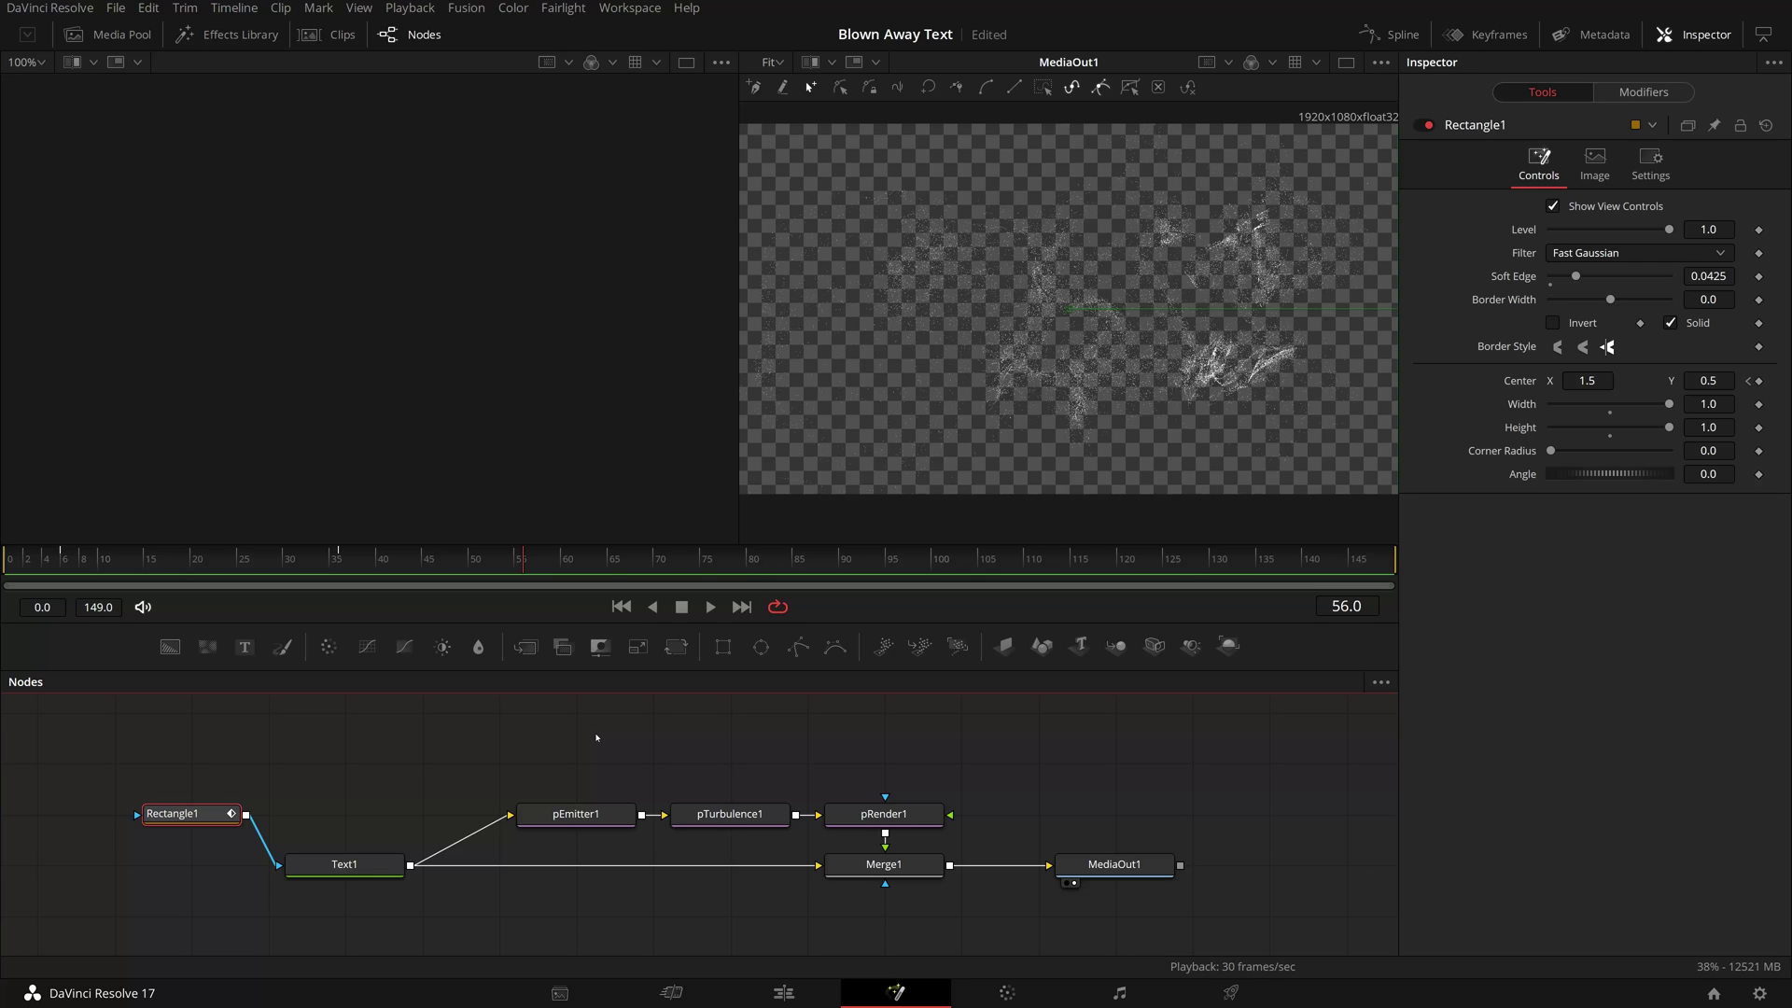
Add a Time Speed node above Text1, feed it from Rectangle1's mask output and show it in the first viewer.
{"action": "left_click", "coordinate": [399, 759]}
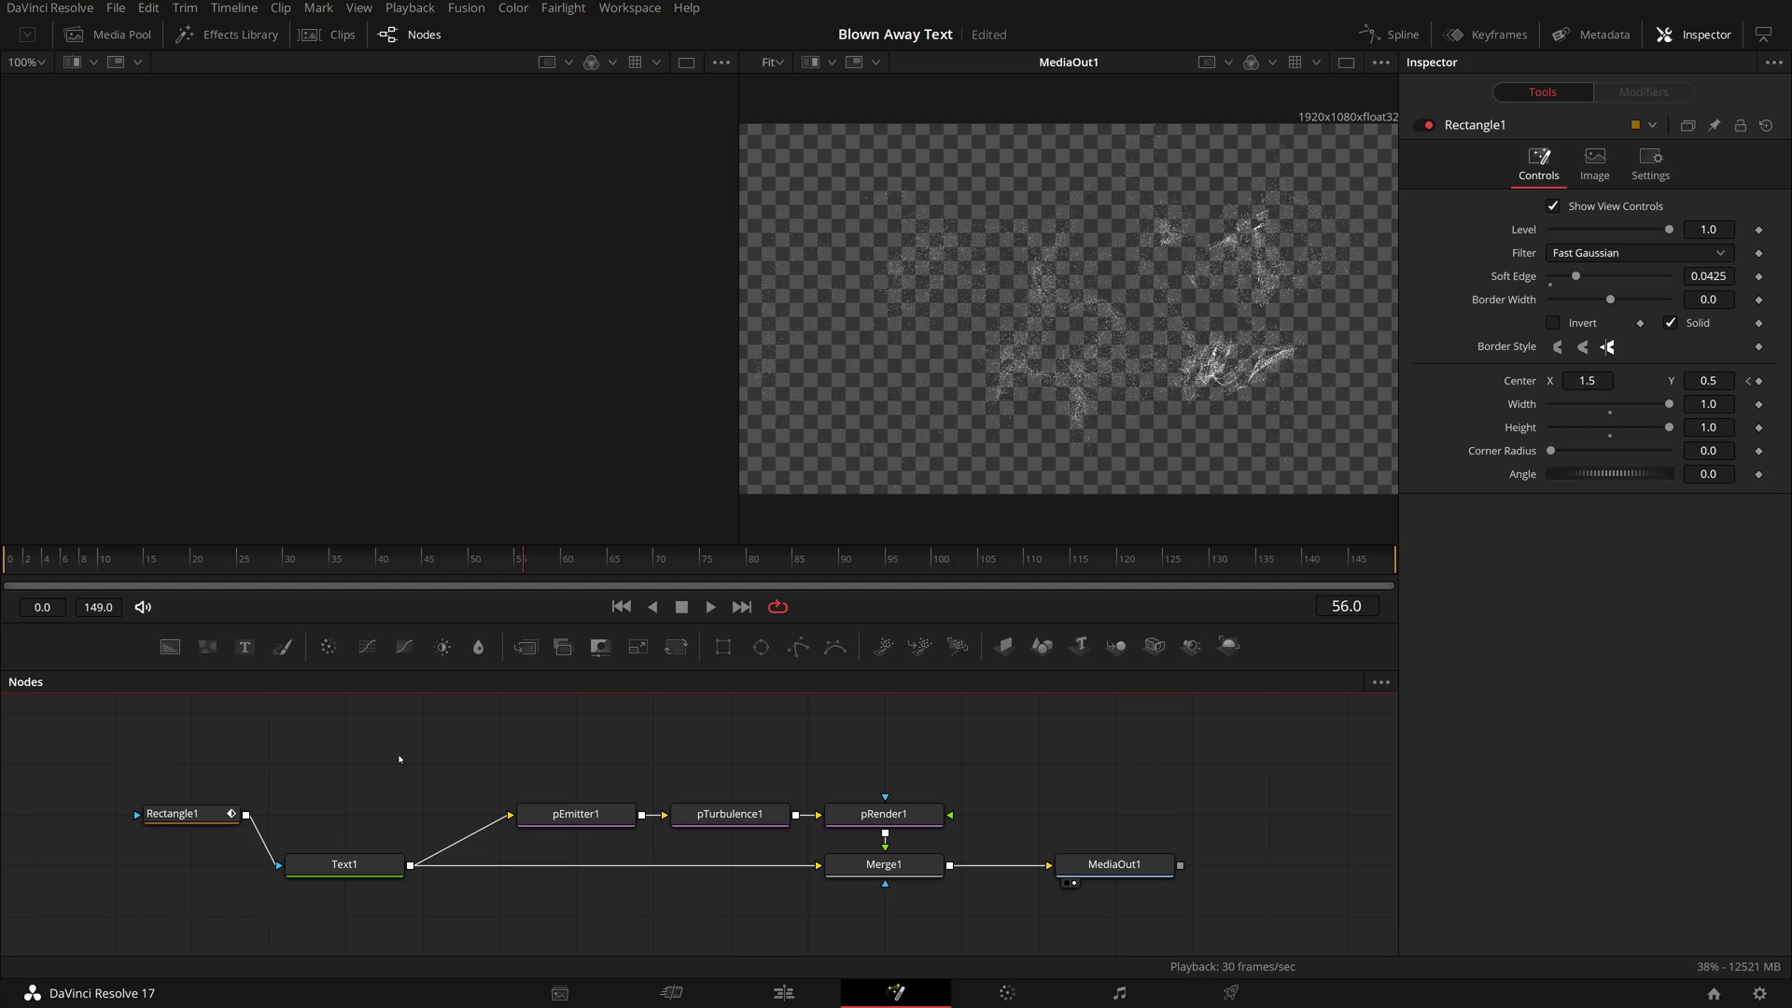
{"action": "key", "text": "shift+space"}
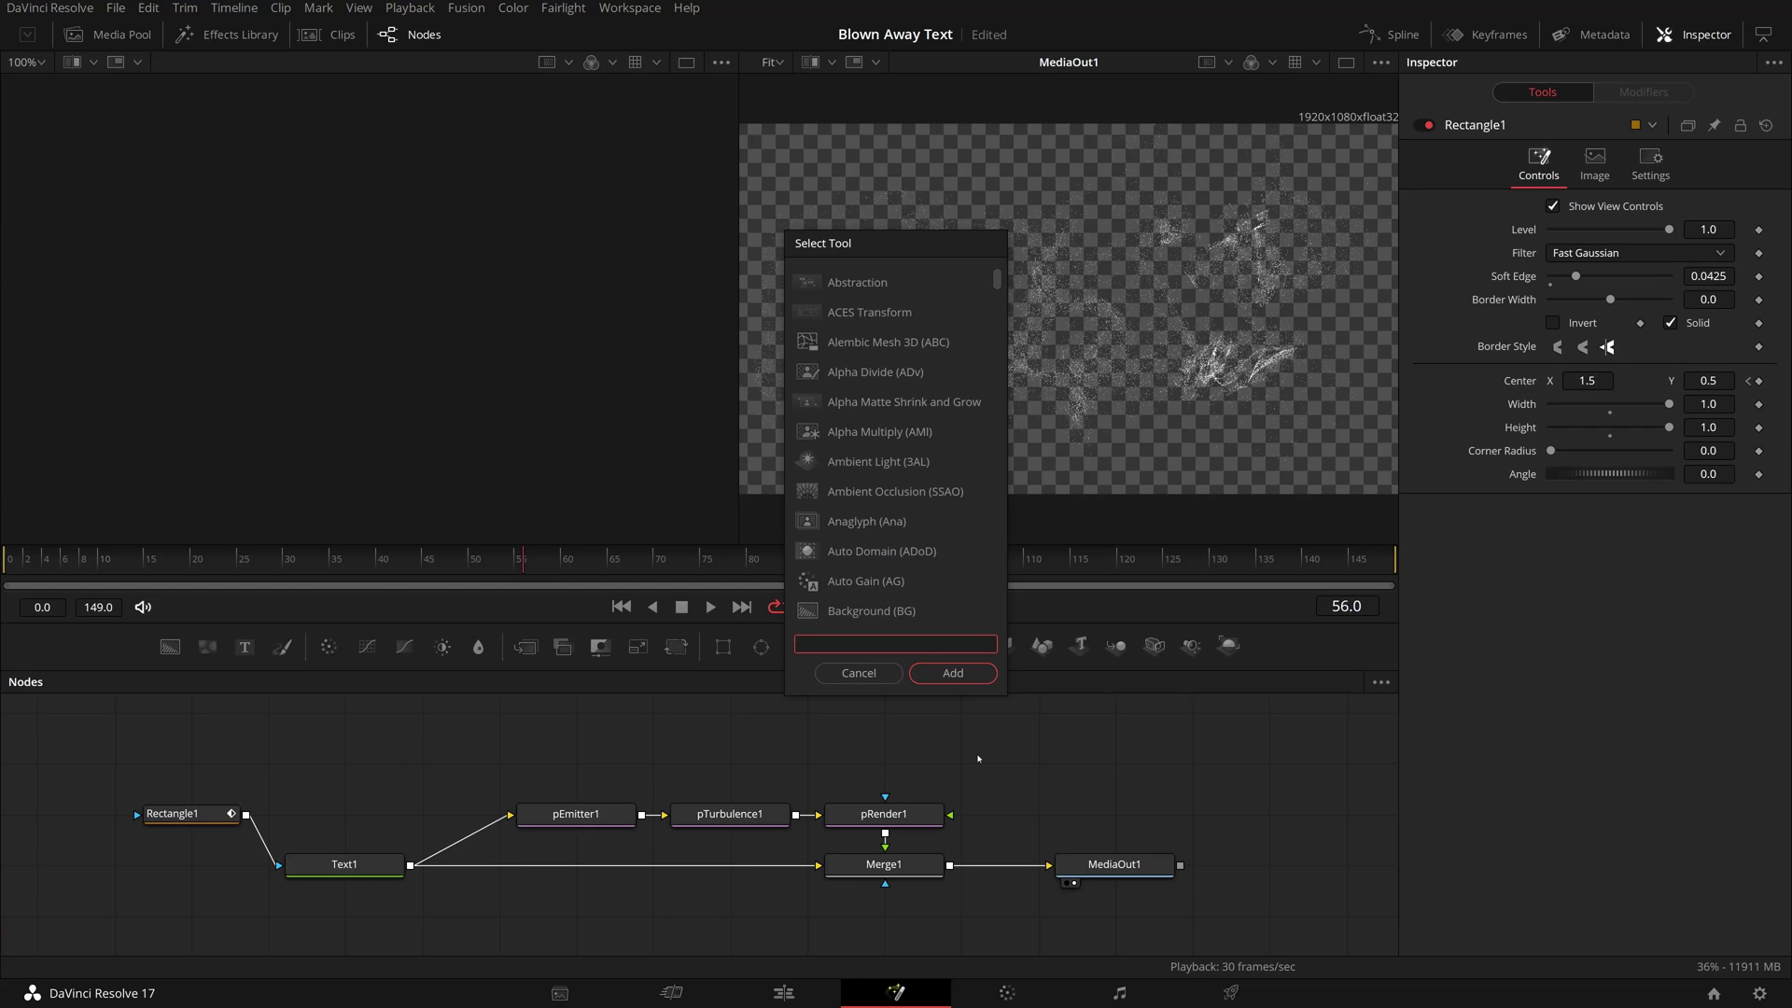
{"action": "type", "text": "Time"}
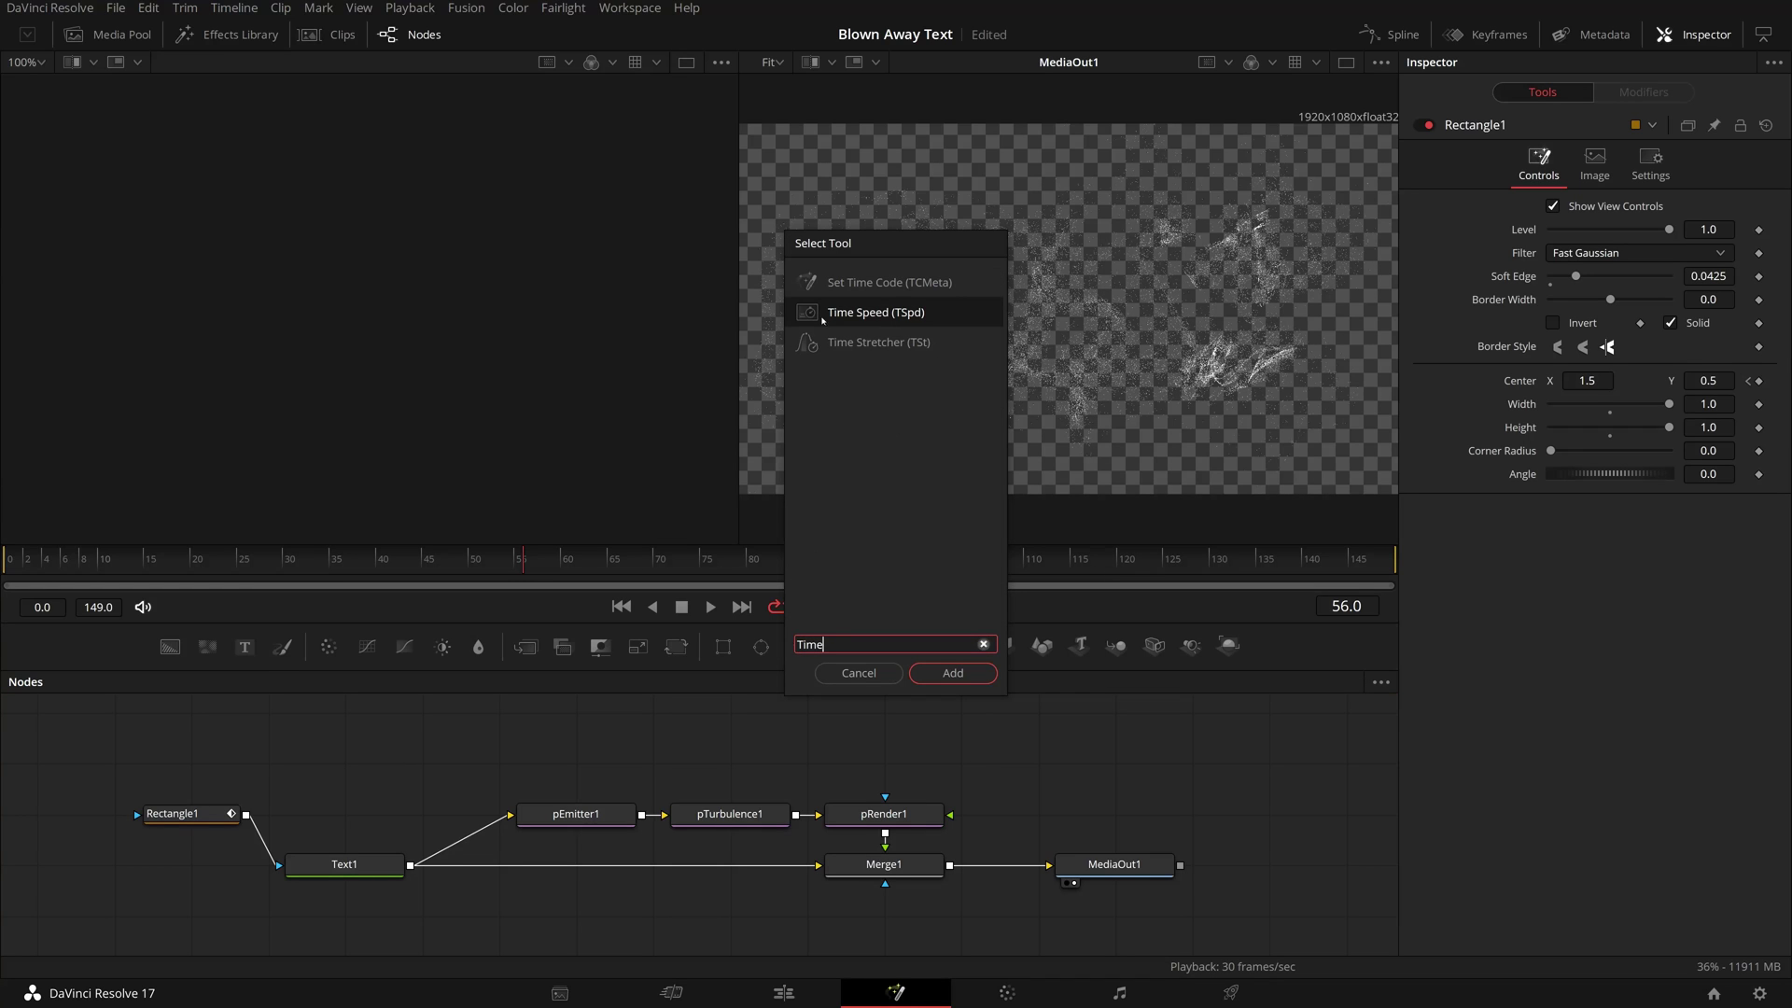
{"action": "type", "text": "Speed"}
{"action": "left_click", "coordinate": [953, 673]}
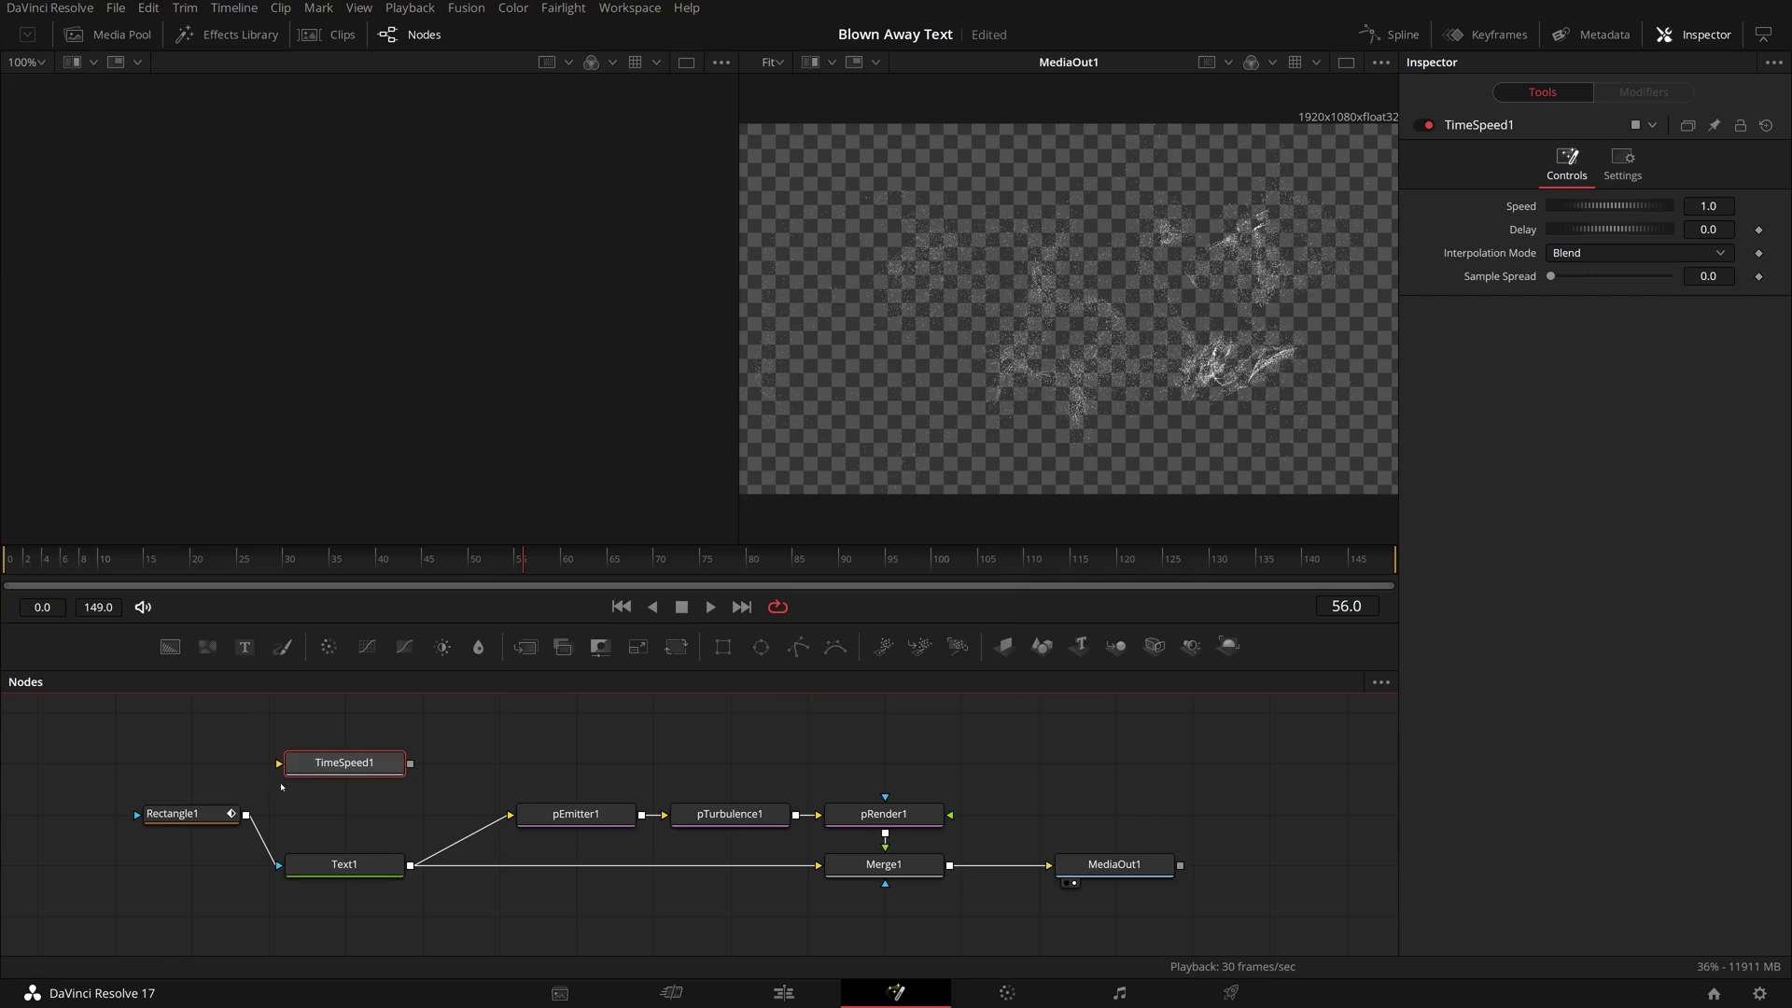
{"action": "left_click_drag", "start_coordinate": [247, 817], "coordinate": [408, 774]}
{"action": "key", "text": "1"}
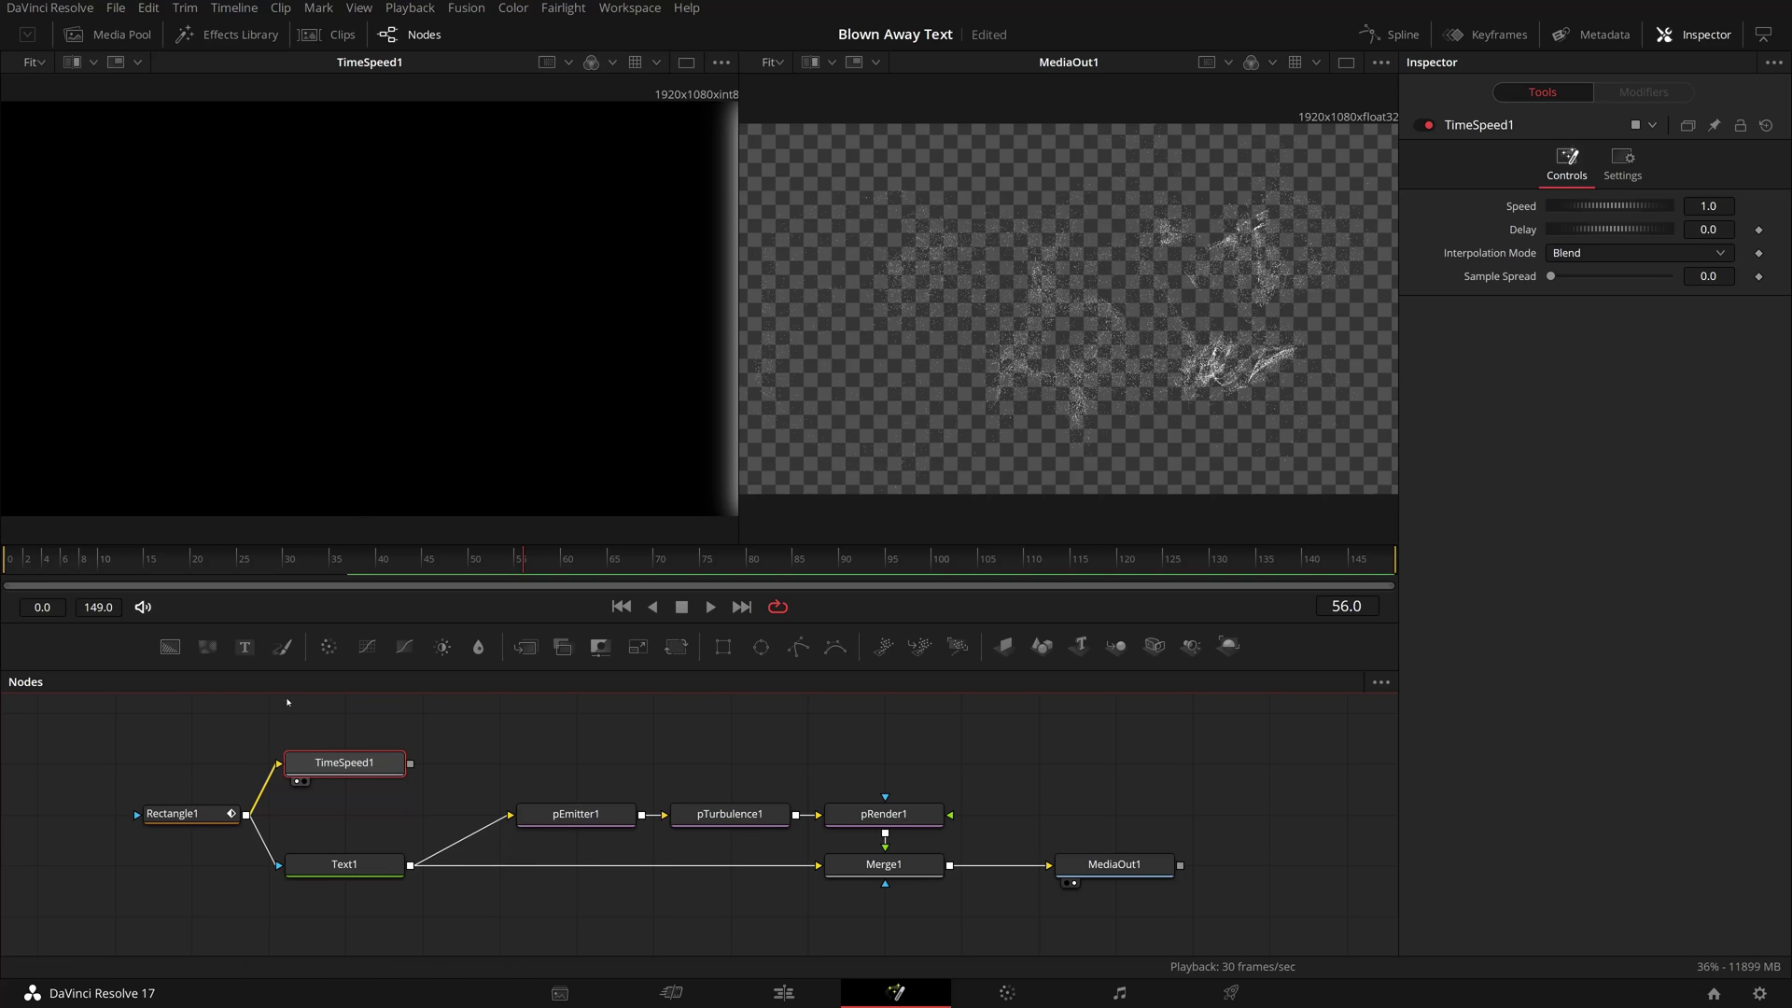
Set TimeSpeed1's delay to 5 and compare its wipe side by side with Rectangle1's over the first 20 frames.
{"action": "left_click", "coordinate": [146, 561]}
{"action": "left_click_drag", "start_coordinate": [146, 561], "coordinate": [154, 561]}
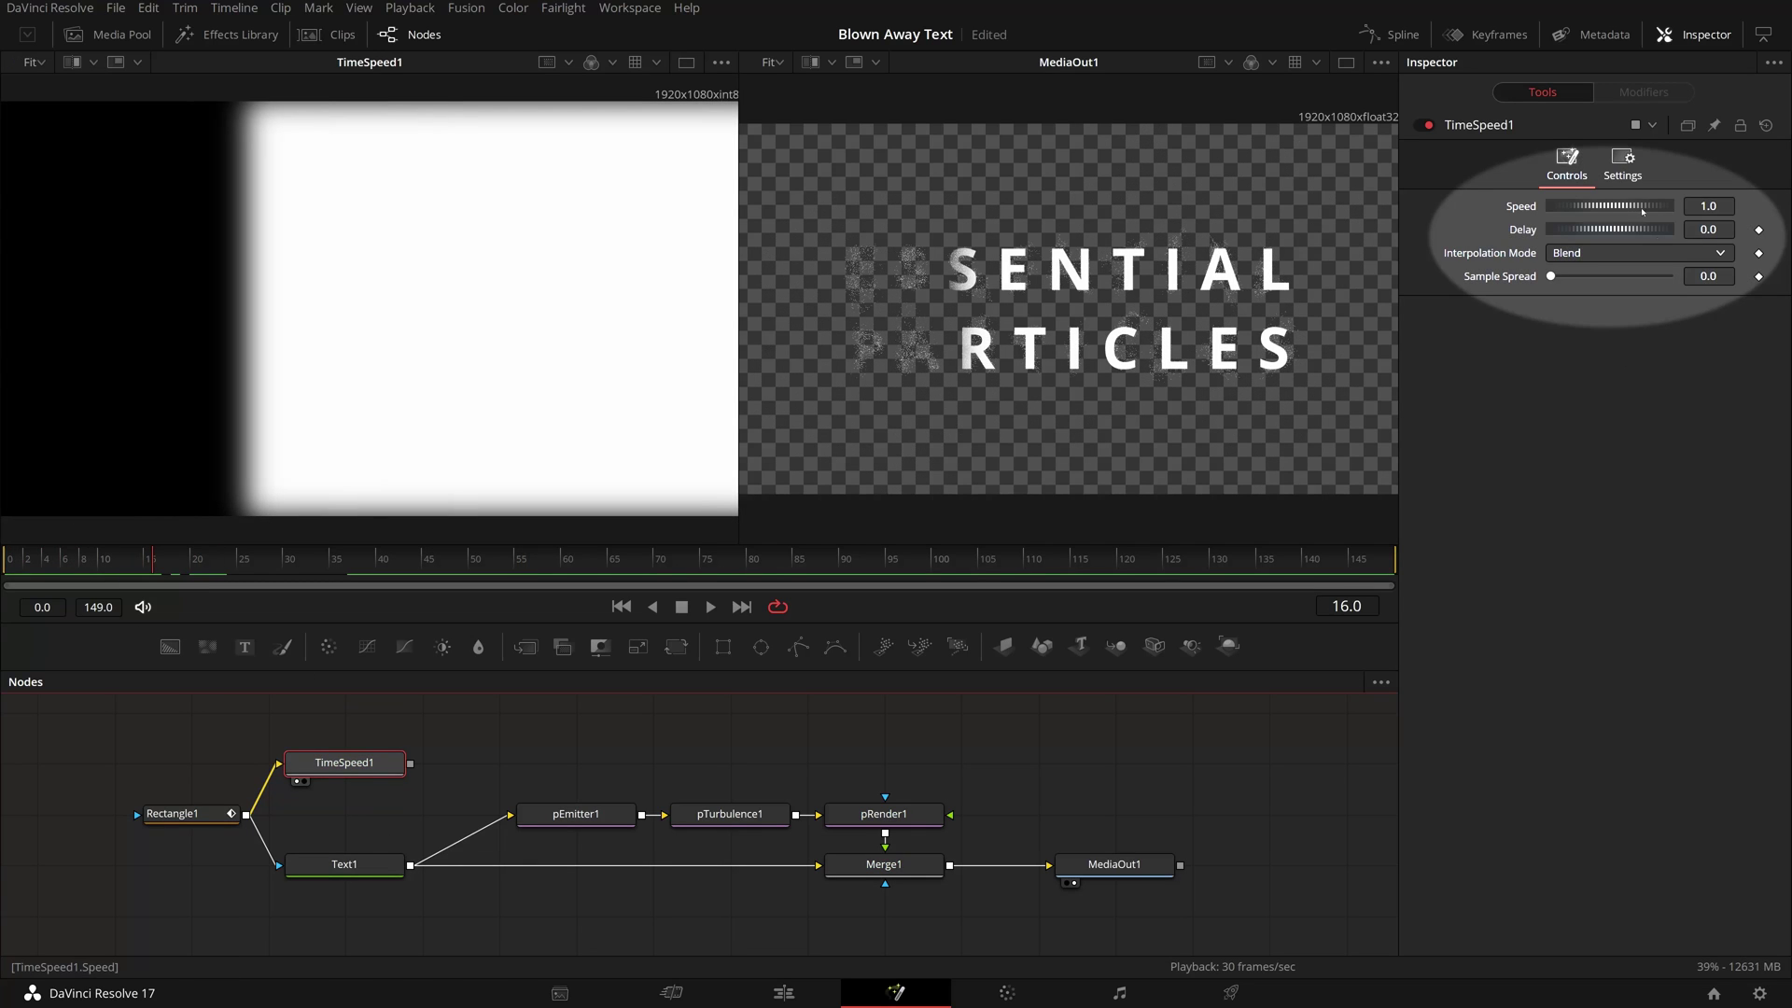
{"action": "left_click", "coordinate": [1707, 230]}
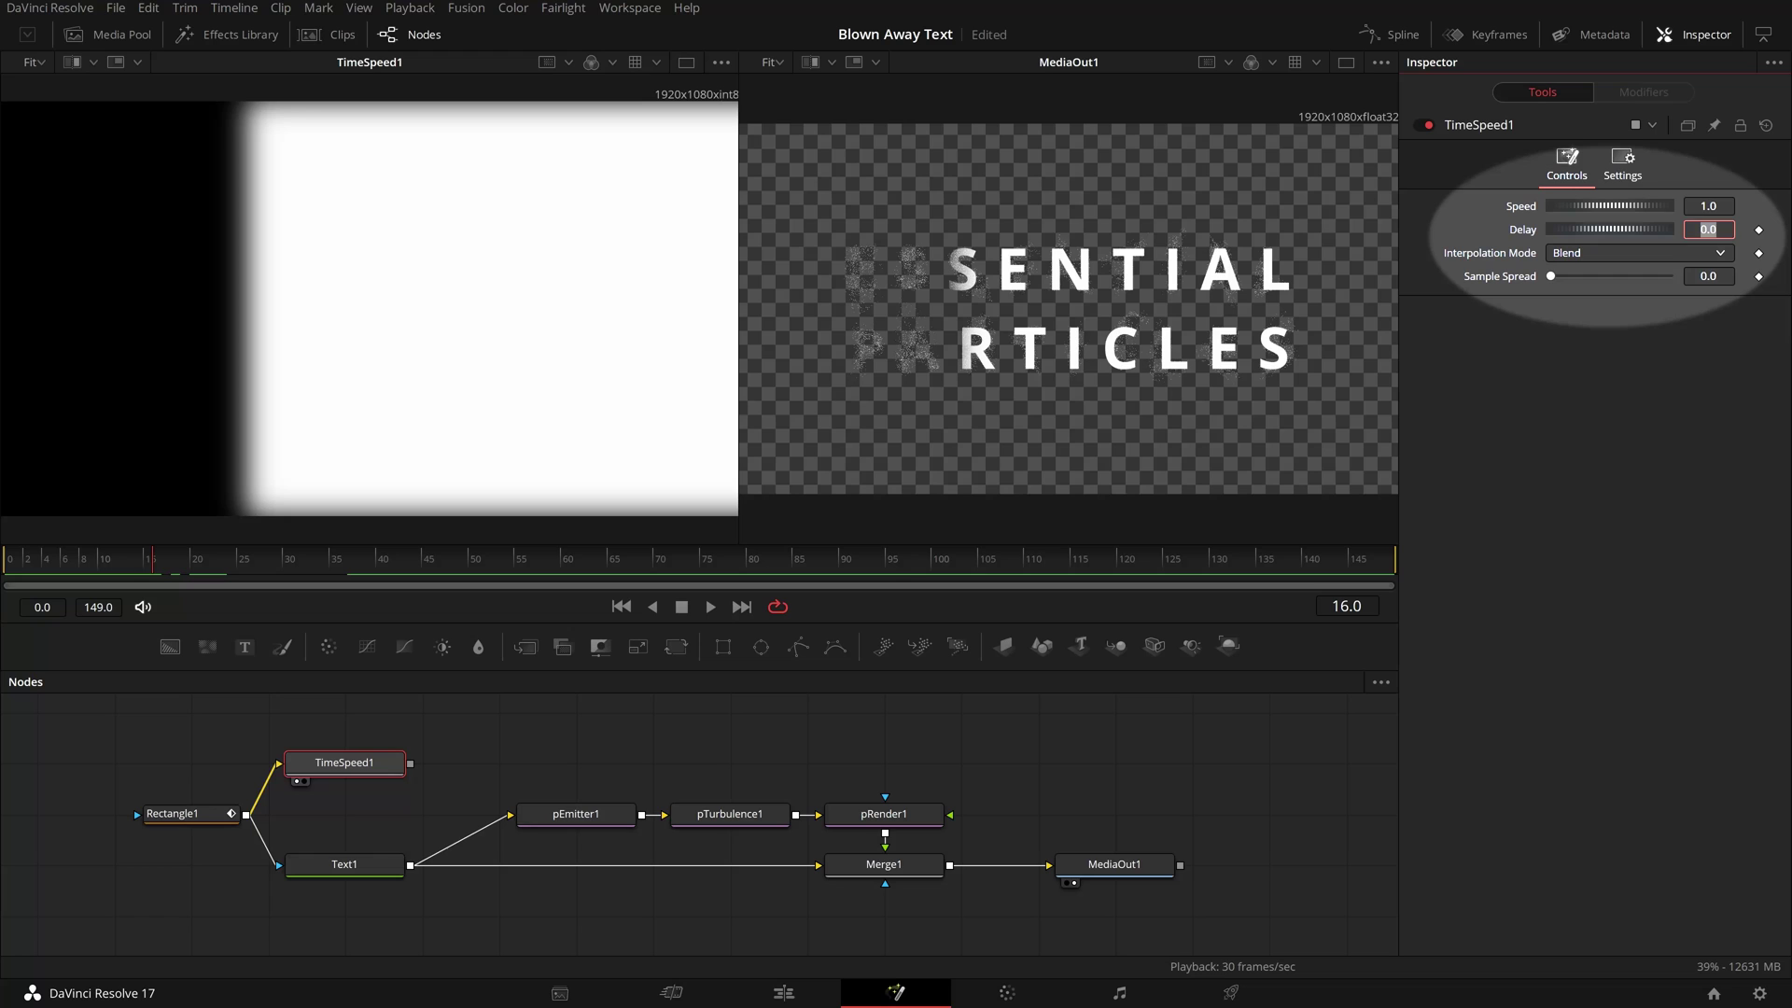
{"action": "type", "text": "5"}
{"action": "key", "text": "Tab"}
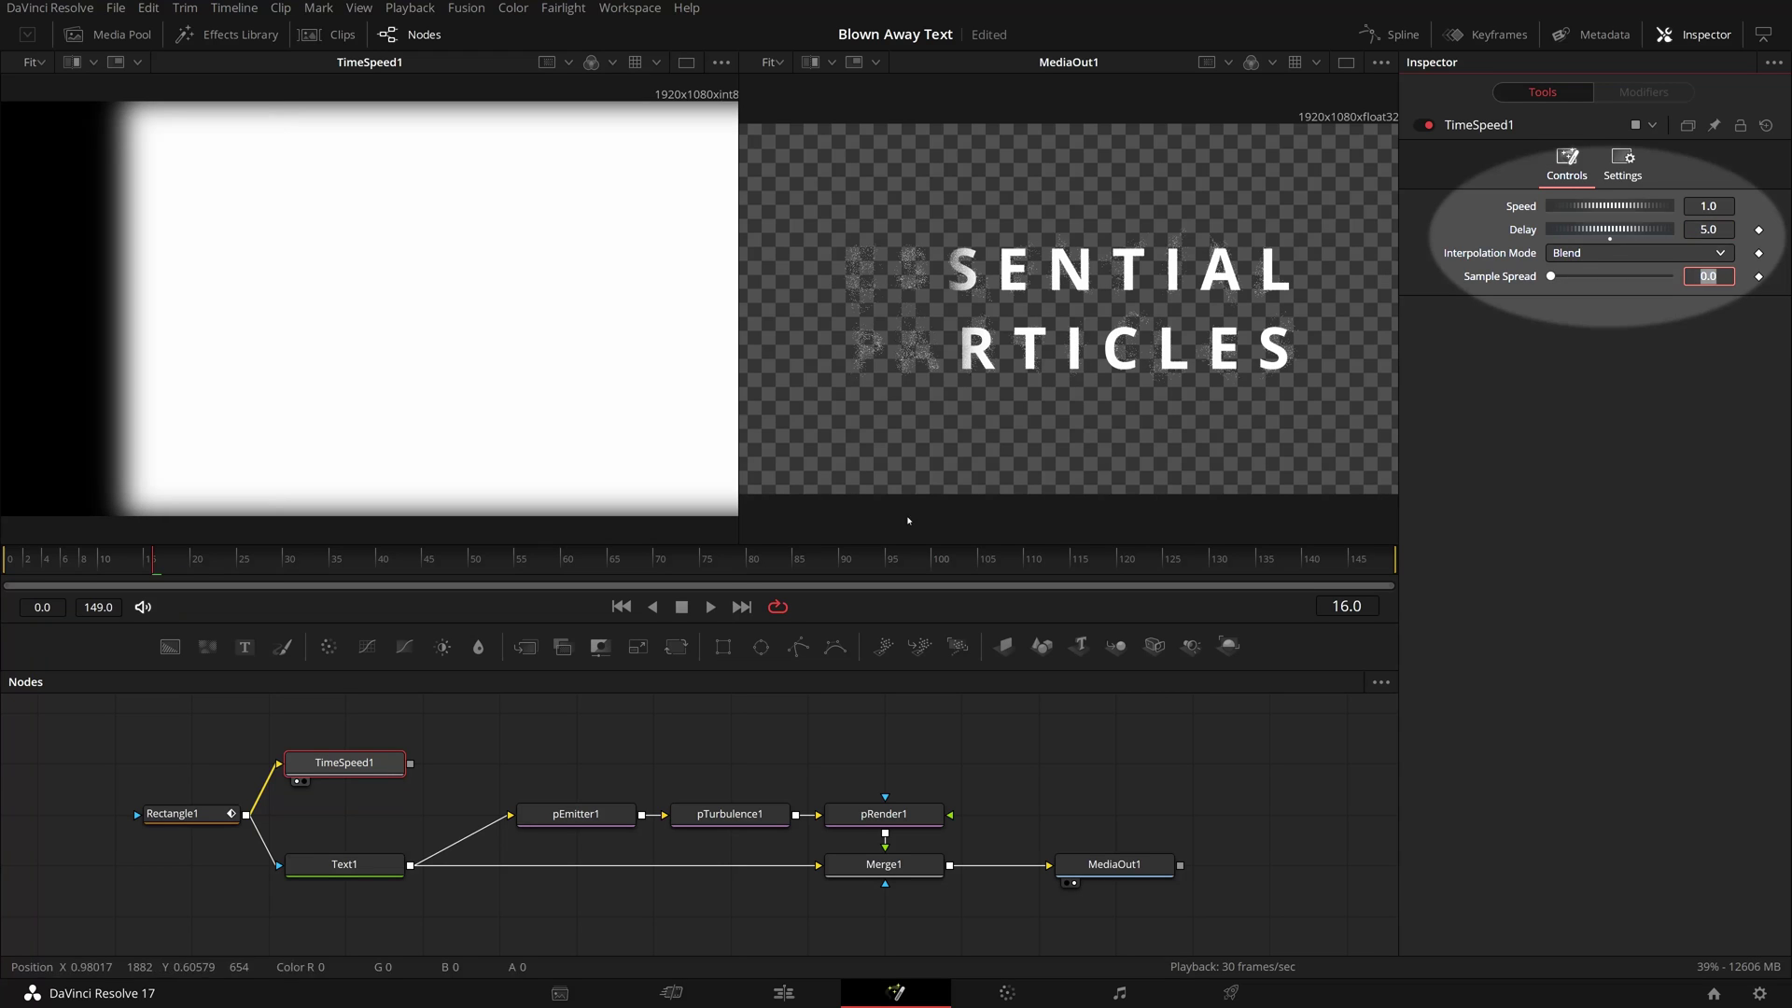
{"action": "left_click", "coordinate": [18, 569]}
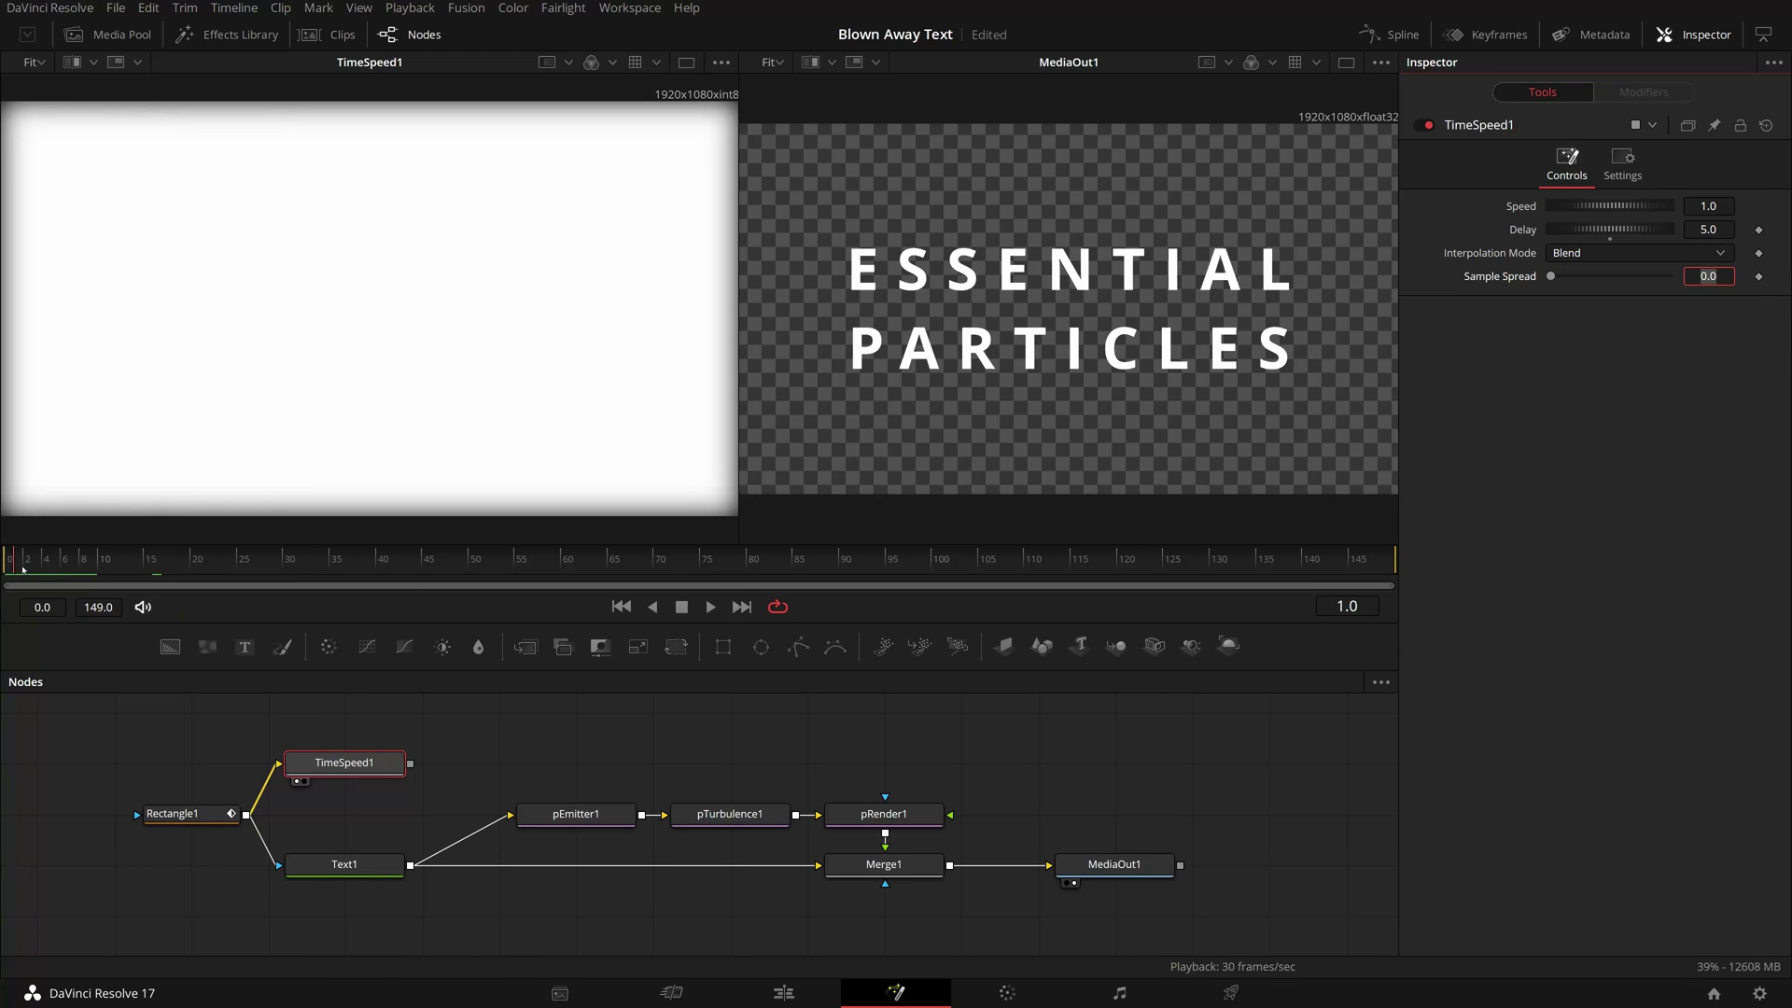
{"action": "left_click_drag", "start_coordinate": [18, 569], "coordinate": [183, 572]}
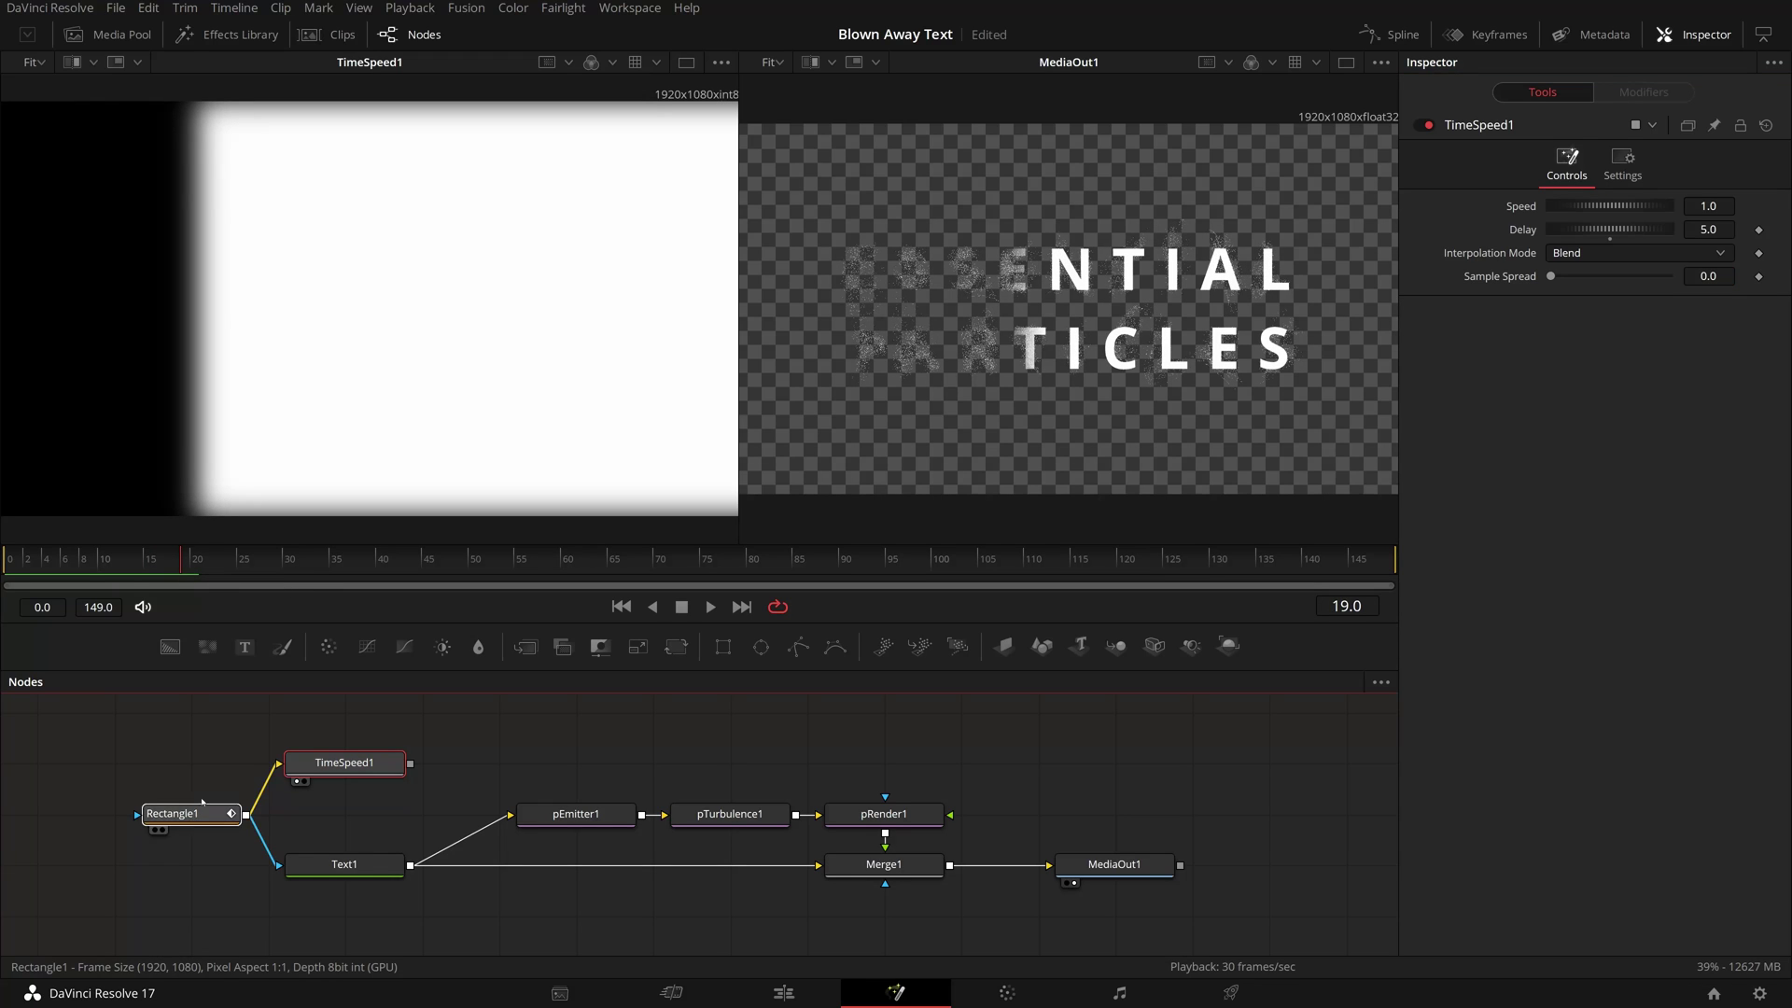
{"action": "left_click_drag", "start_coordinate": [961, 311], "coordinate": [961, 312]}
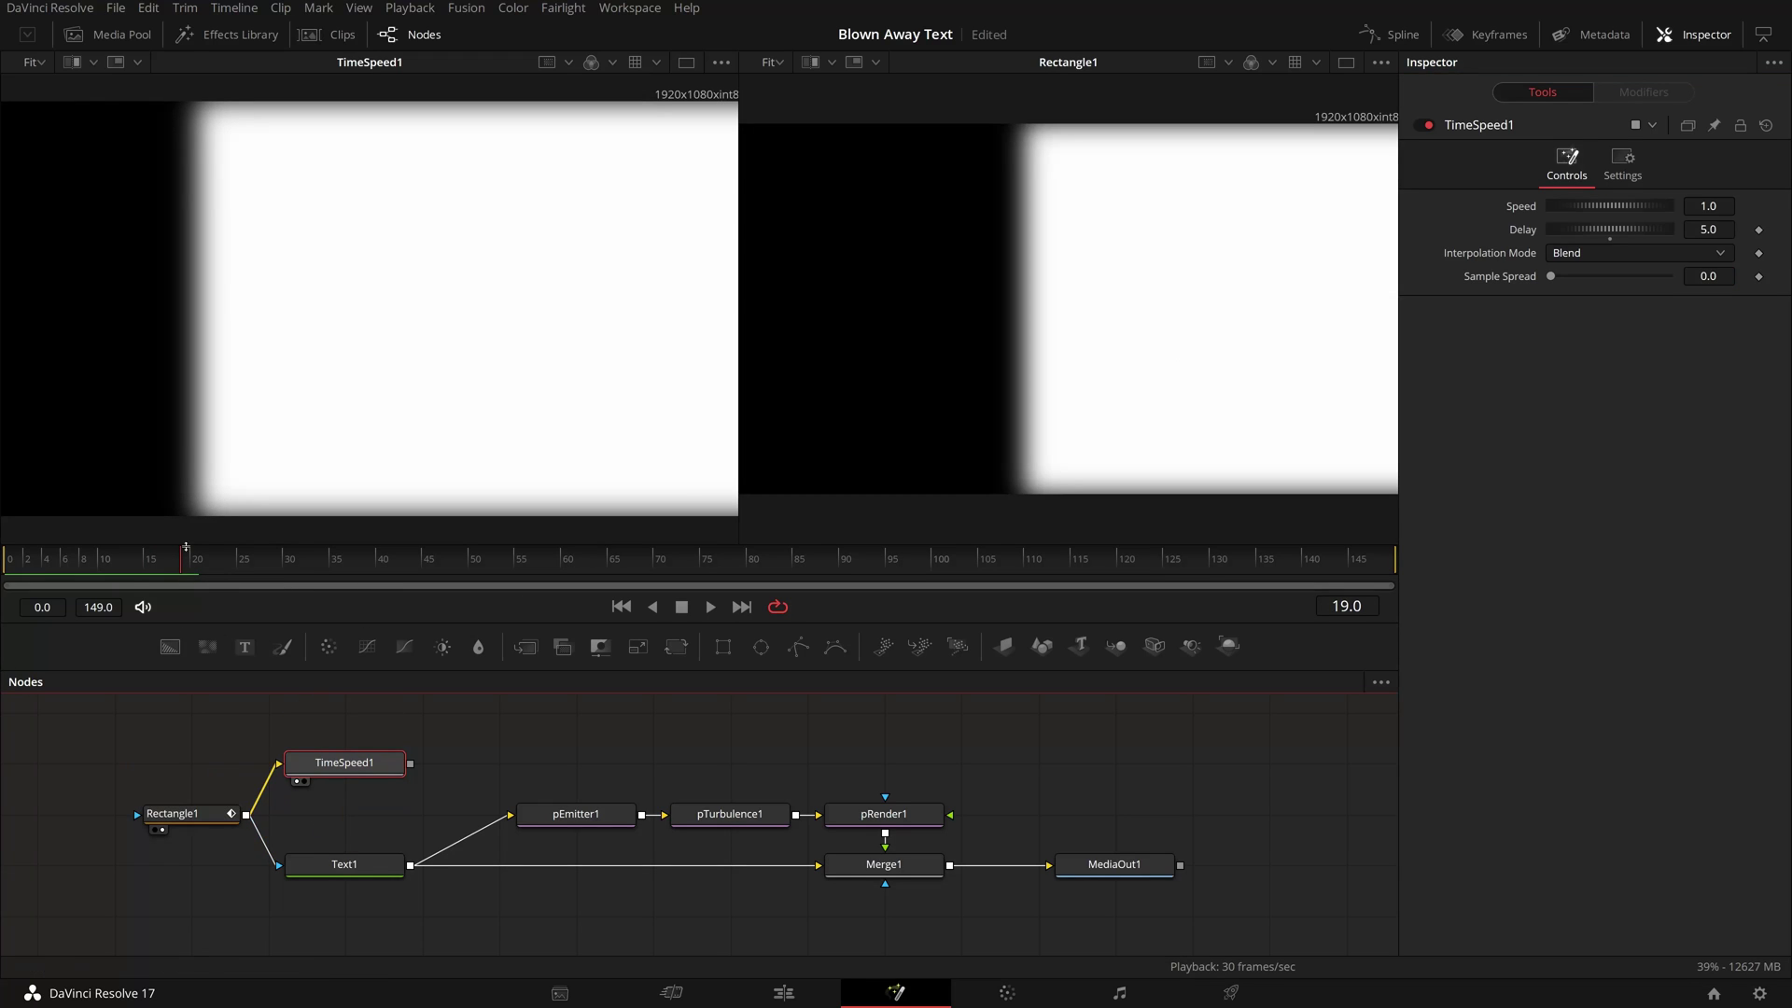
{"action": "left_click", "coordinate": [12, 564]}
{"action": "left_click_drag", "start_coordinate": [43, 565], "coordinate": [193, 567]}
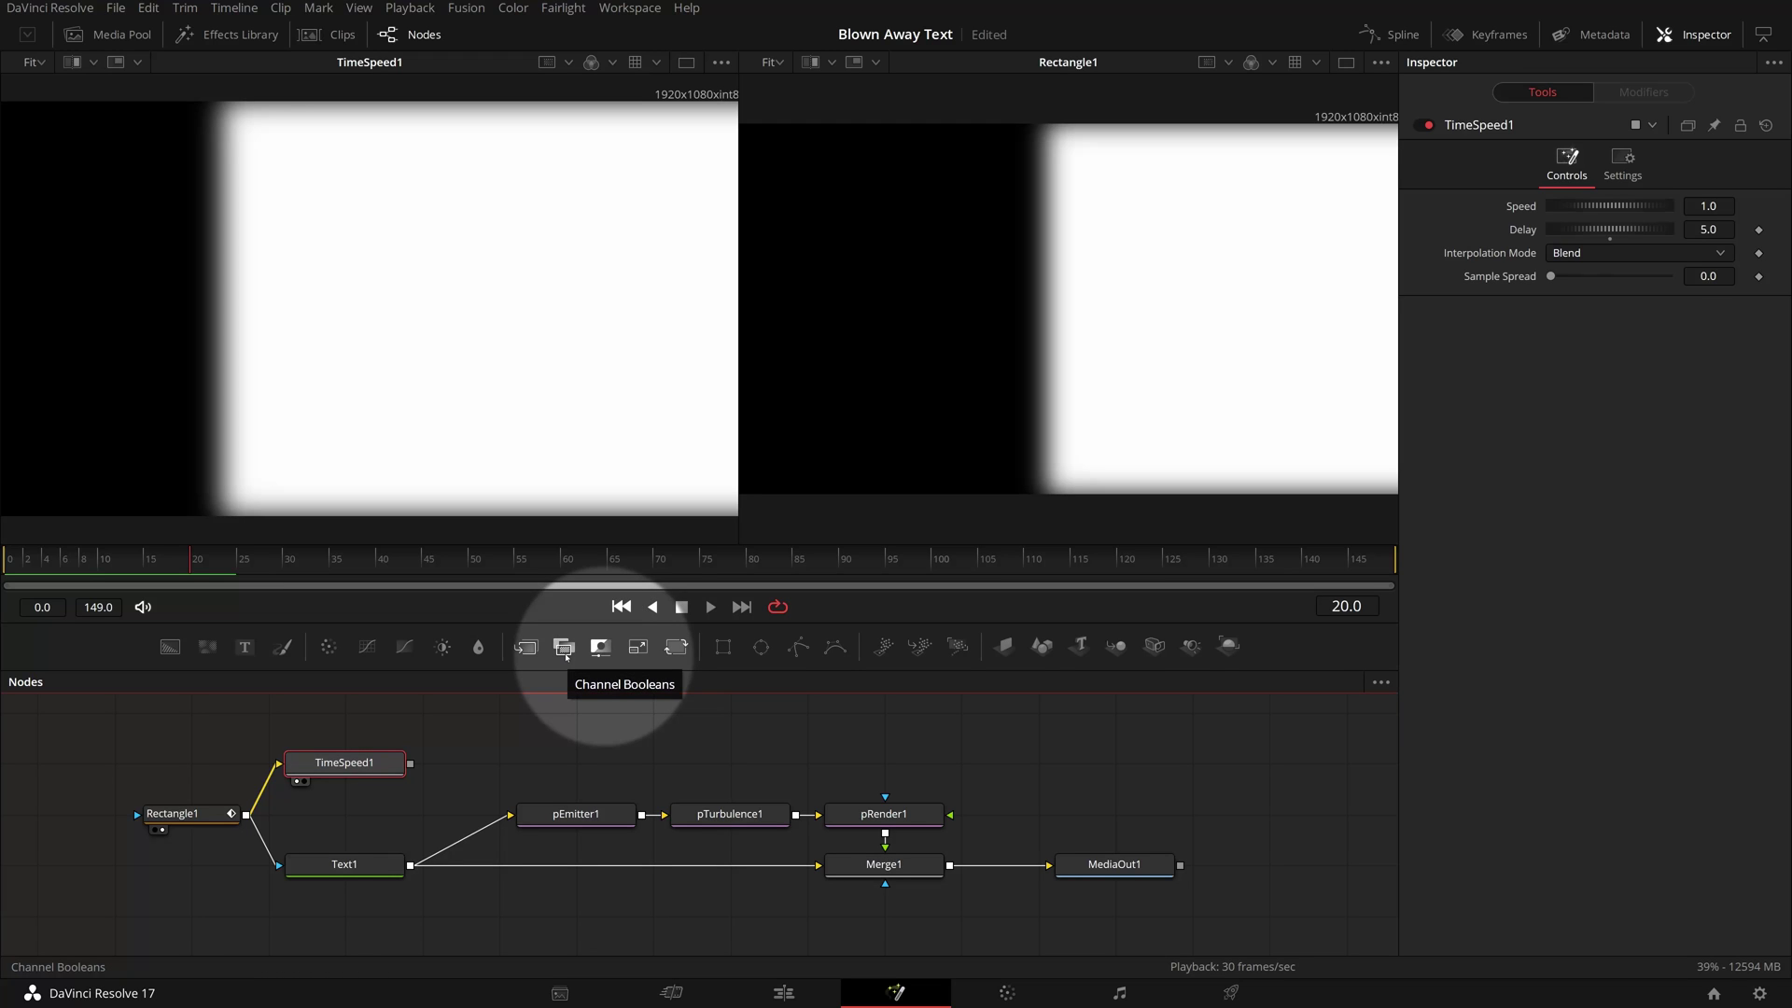
Add a Channel Booleans node after TimeSpeed1, connect Rectangle1 to its foreground input and show it in the first viewer.
{"action": "left_click", "coordinate": [565, 650]}
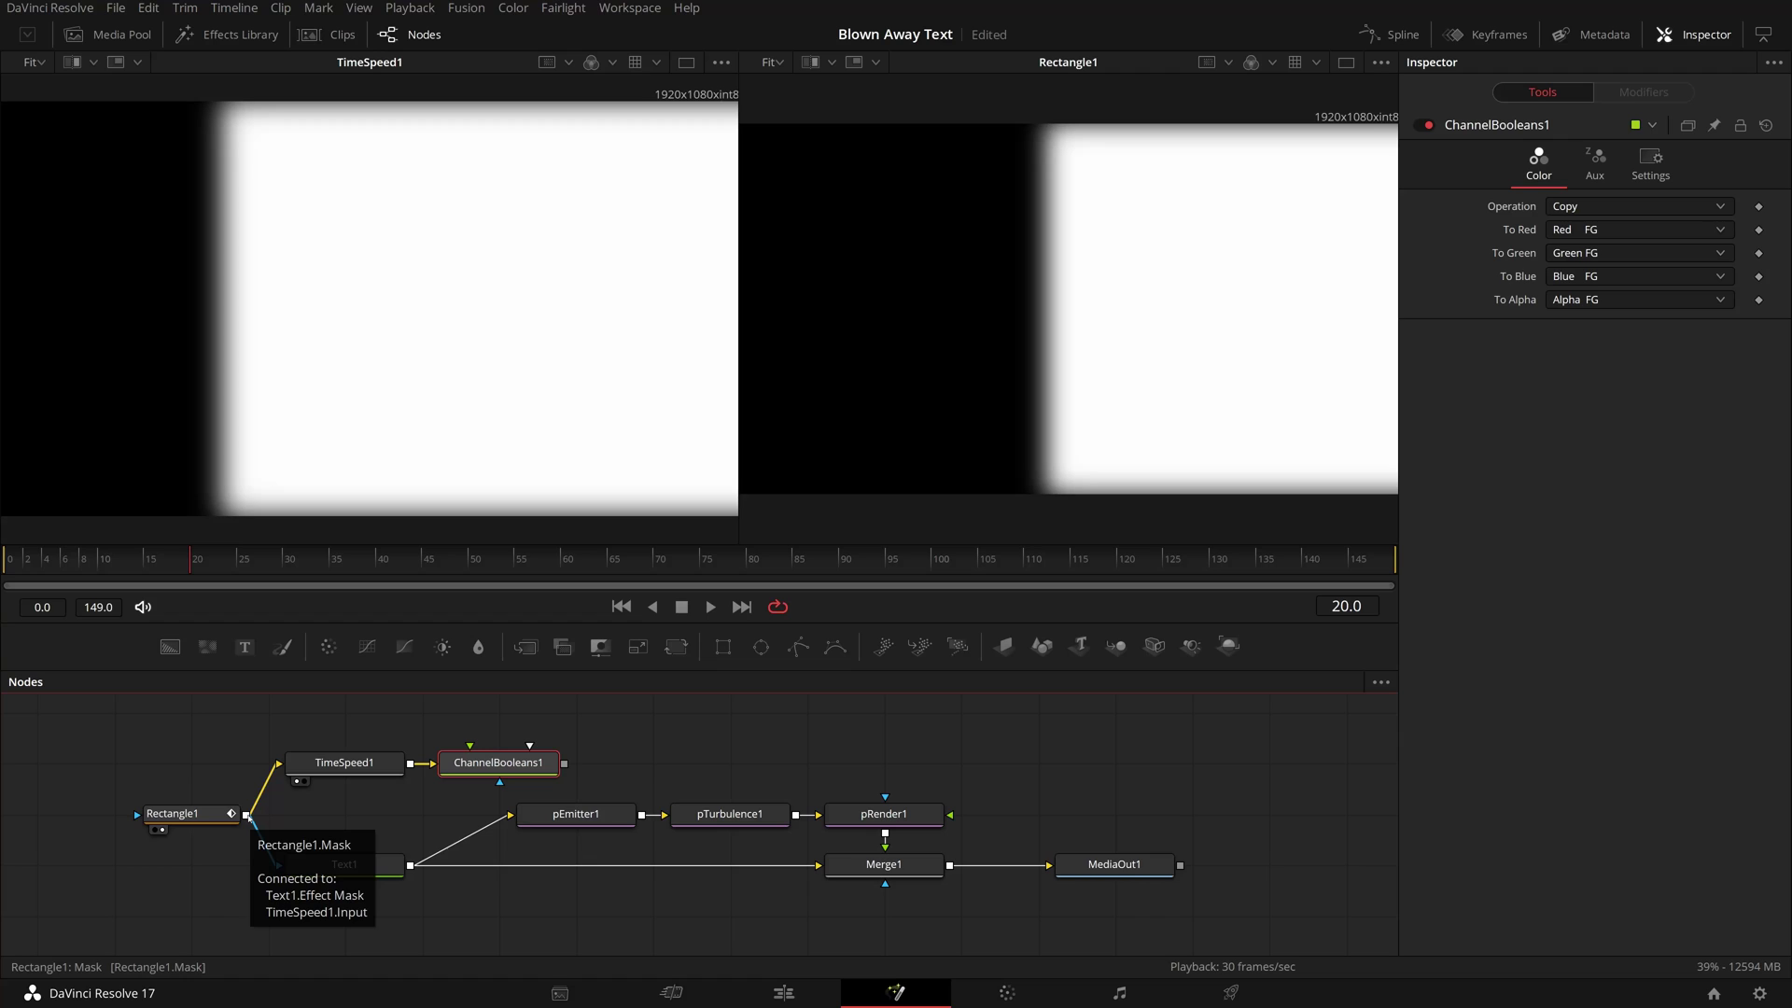
{"action": "left_click_drag", "start_coordinate": [248, 817], "coordinate": [539, 799]}
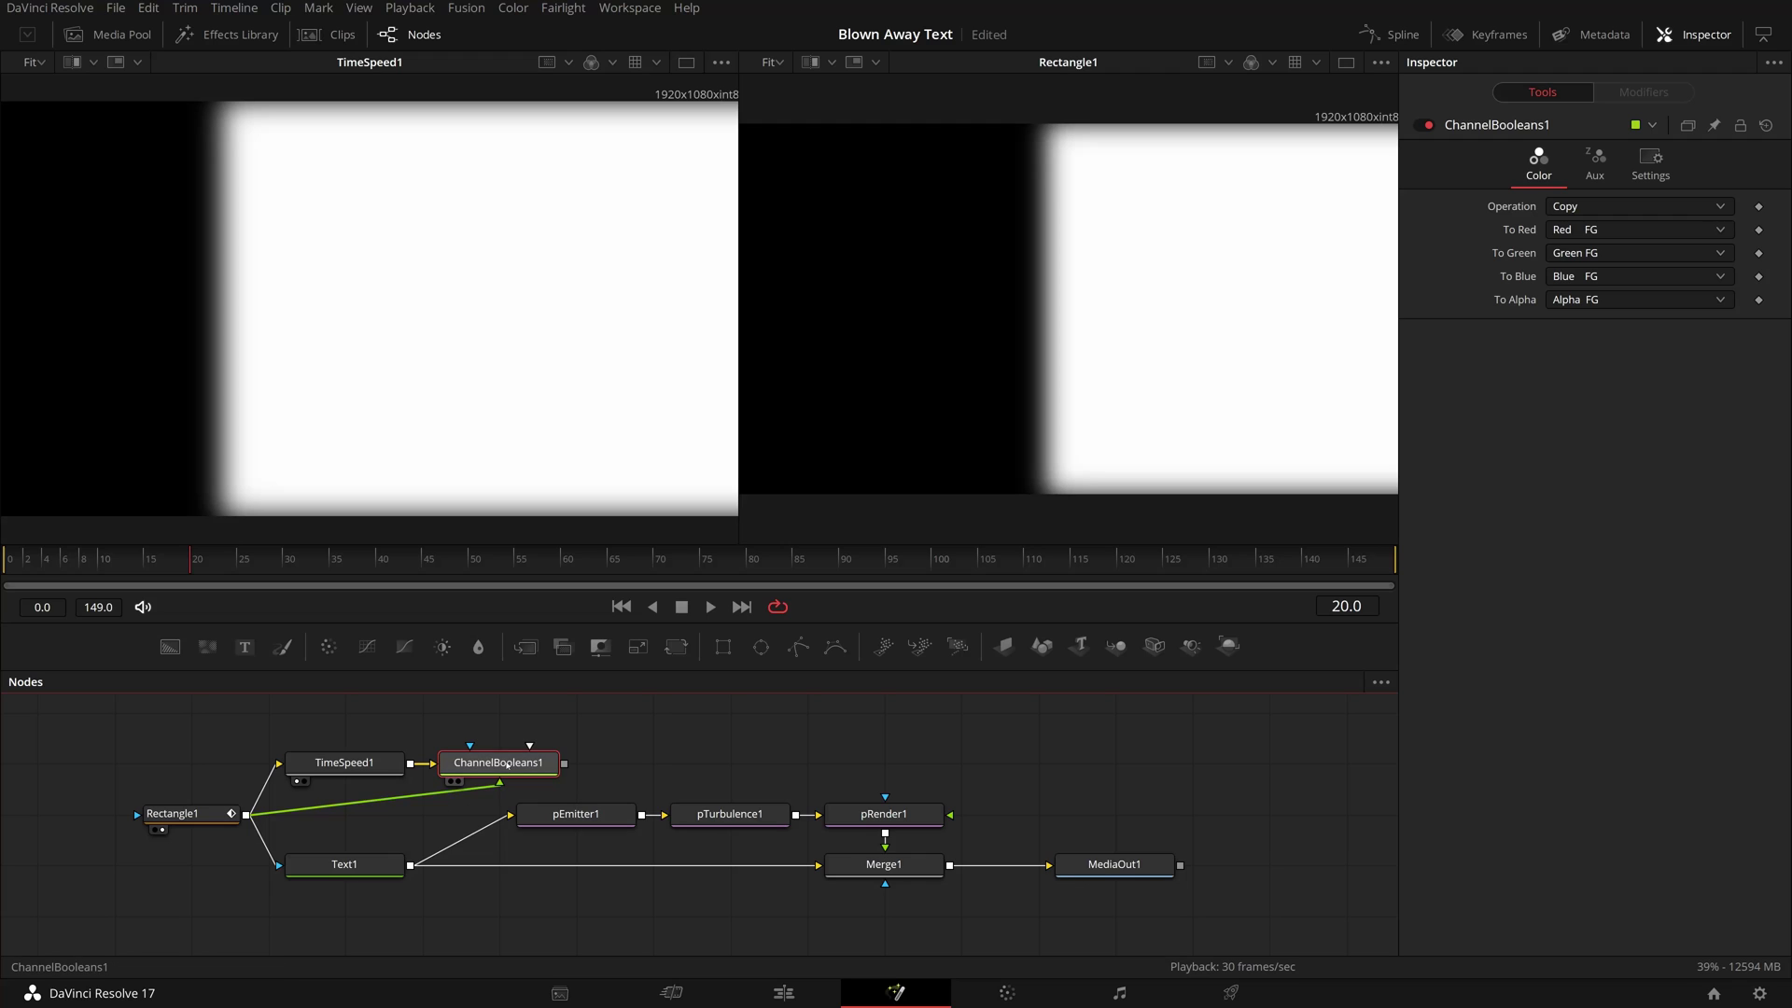
{"action": "key", "text": "1"}
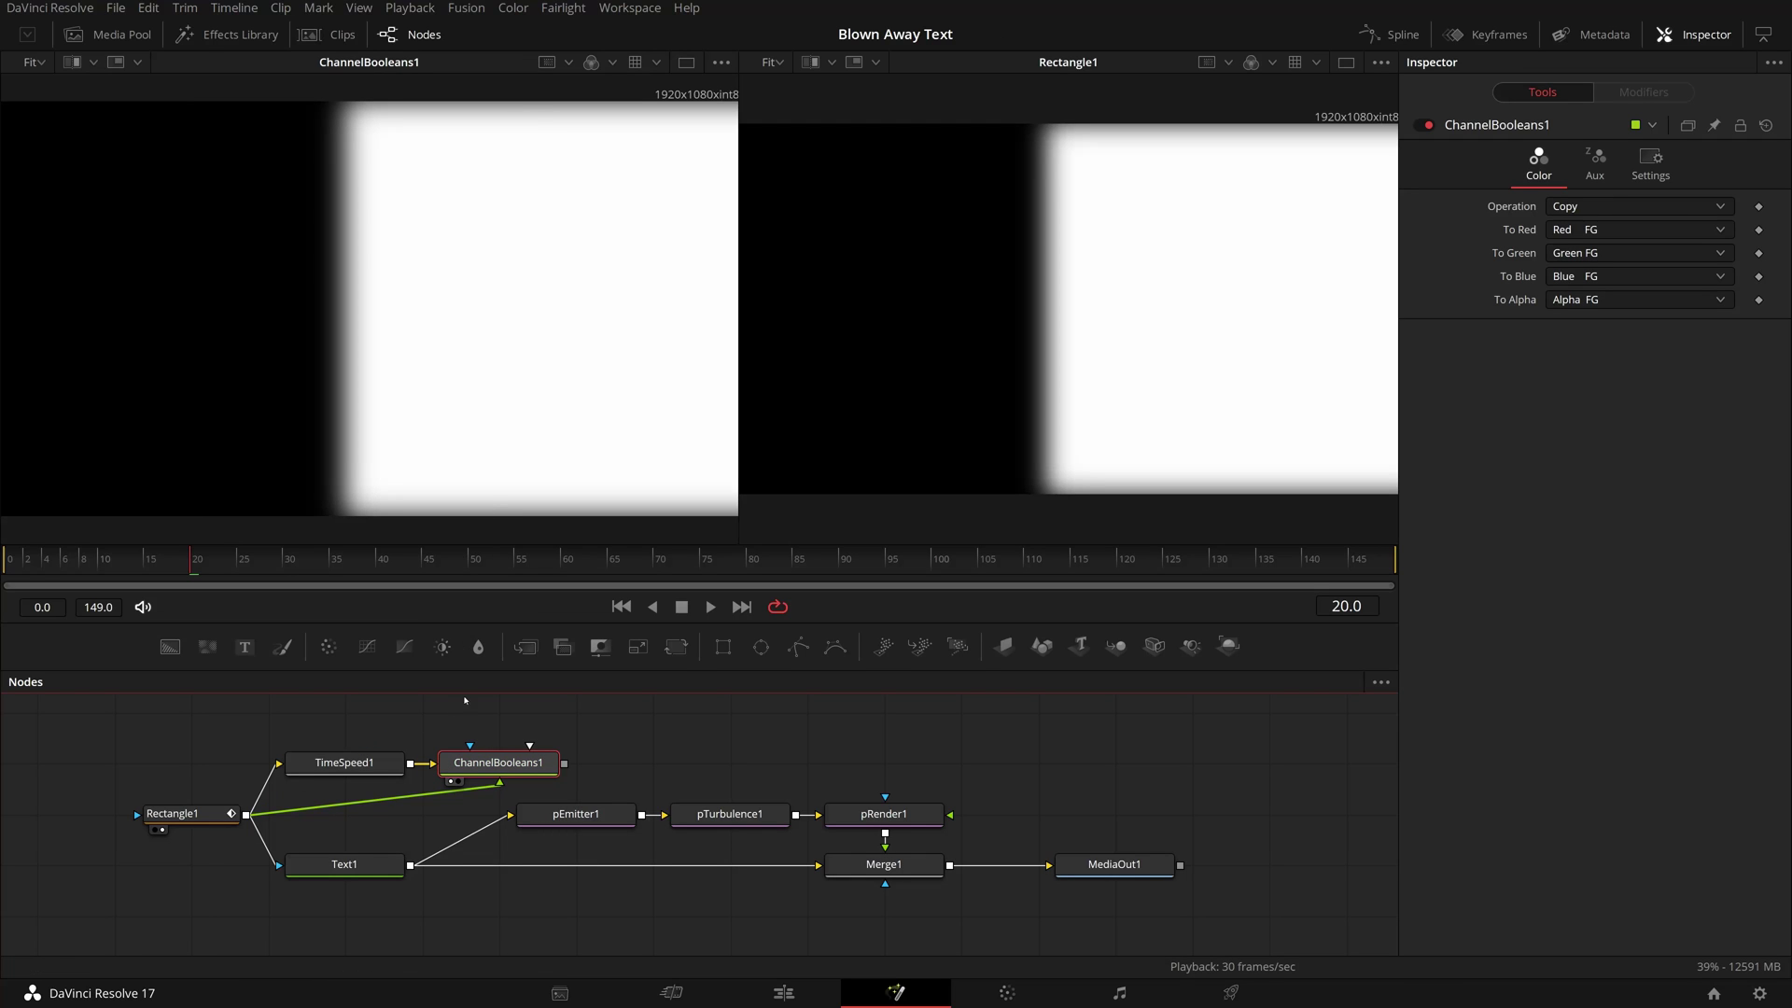
Set ChannelBooleans1's operation to Subtract and preview the resulting mask up to frame 17.
{"action": "left_click_drag", "start_coordinate": [21, 568], "coordinate": [144, 560]}
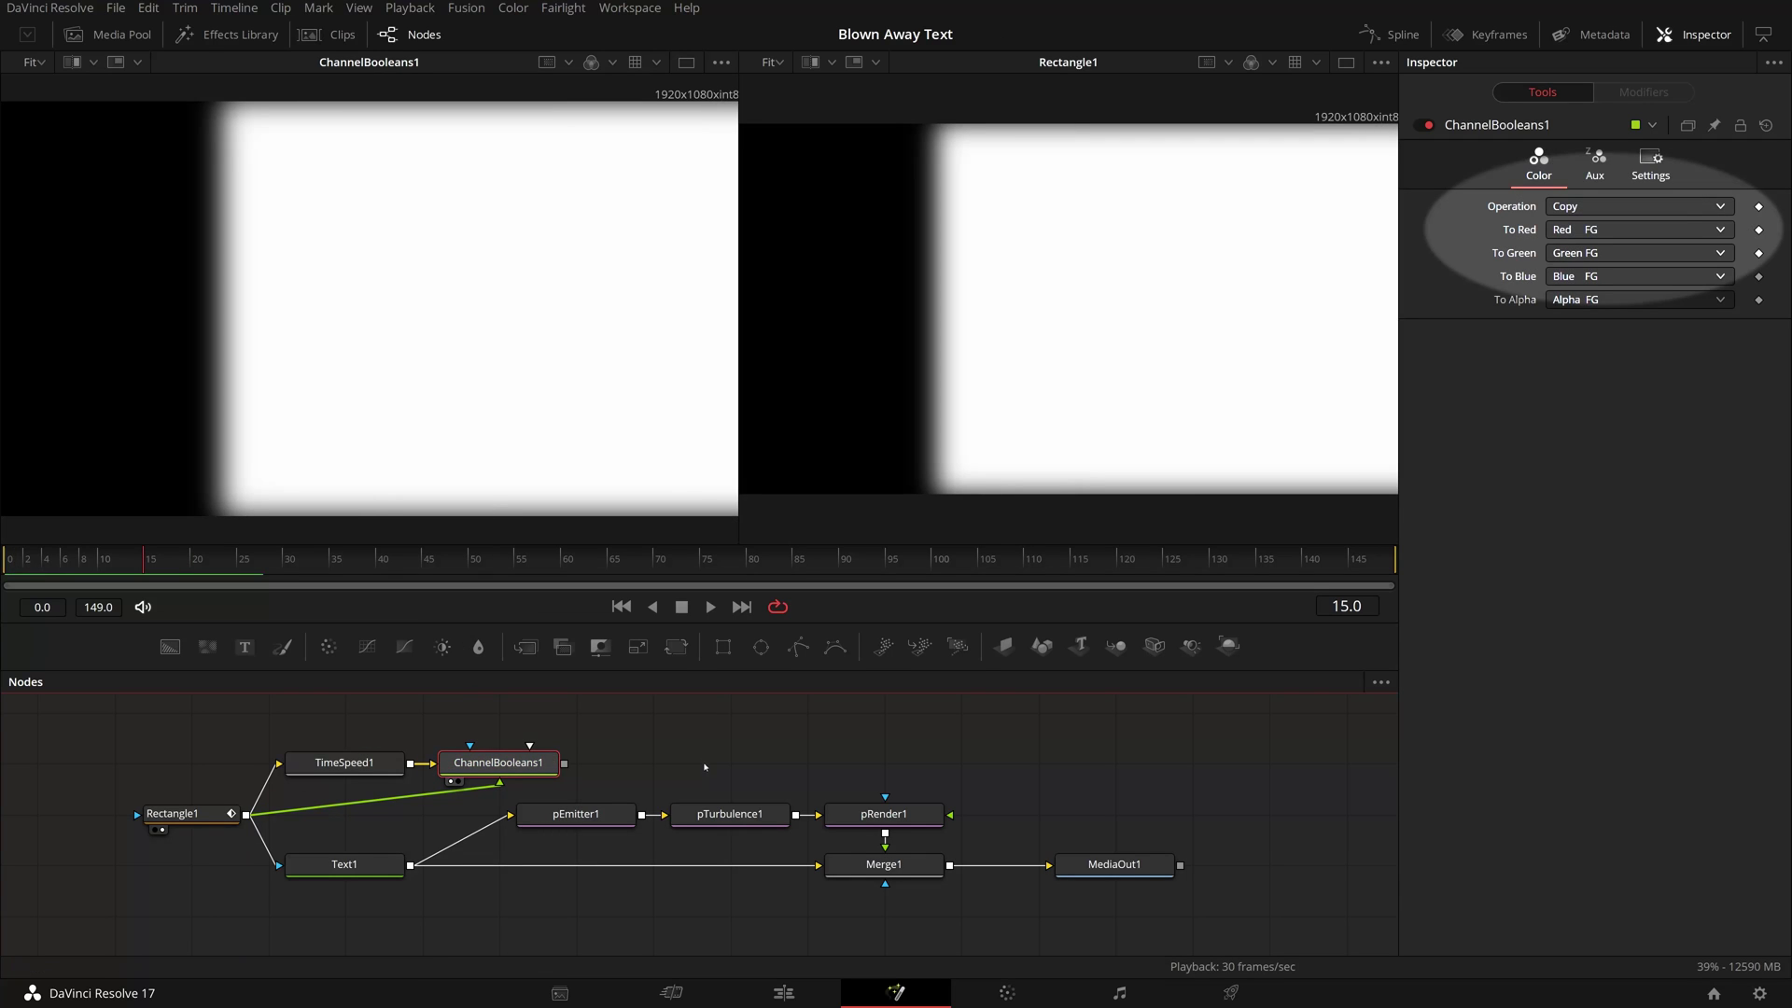
{"action": "left_click", "coordinate": [1677, 207]}
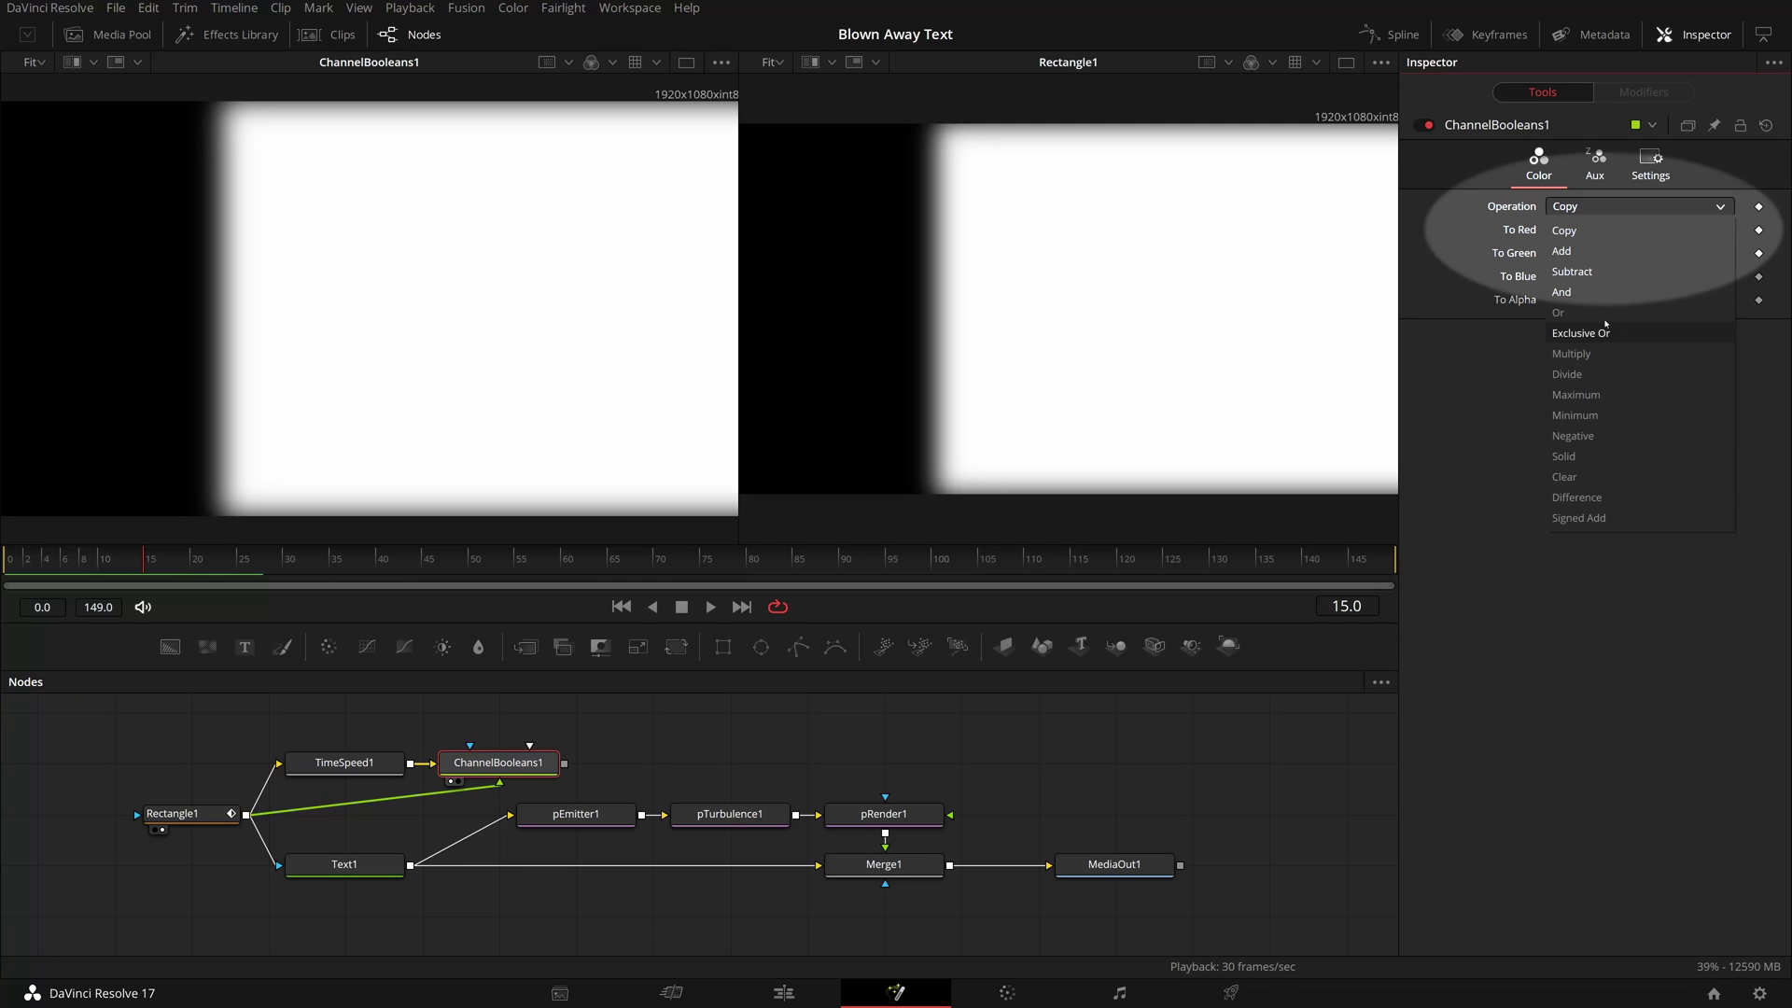
{"action": "left_click", "coordinate": [1580, 273]}
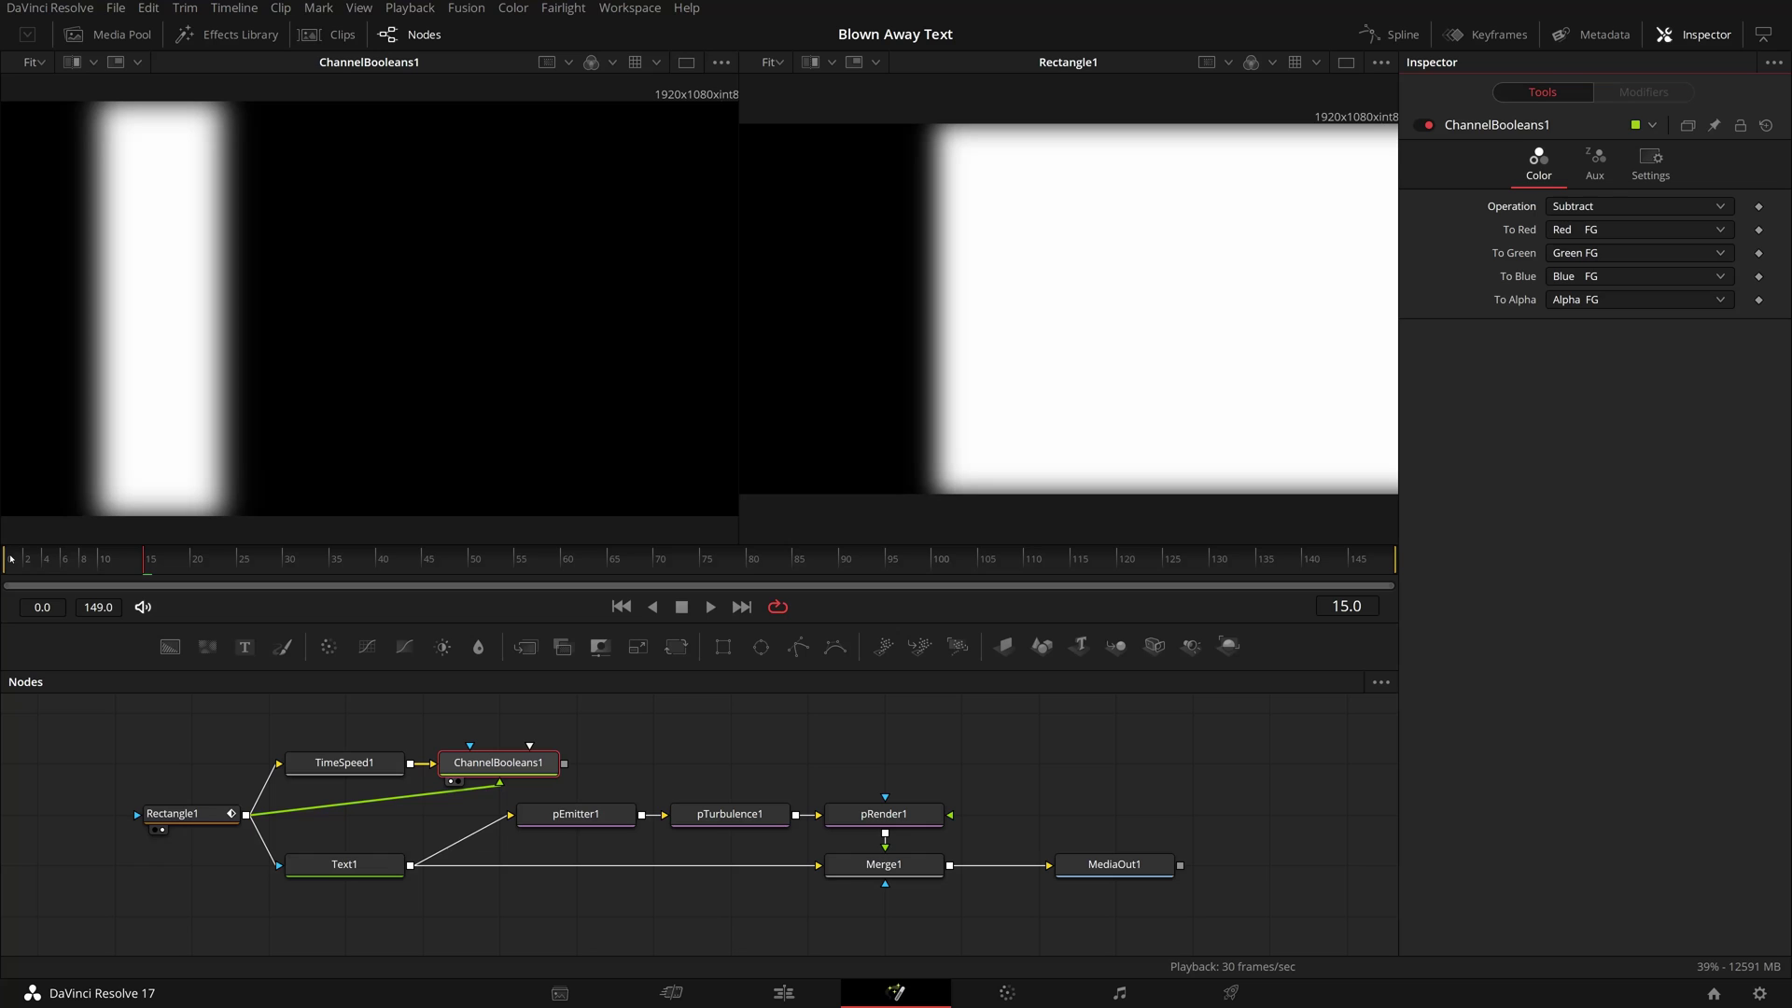
{"action": "left_click_drag", "start_coordinate": [12, 558], "coordinate": [169, 554]}
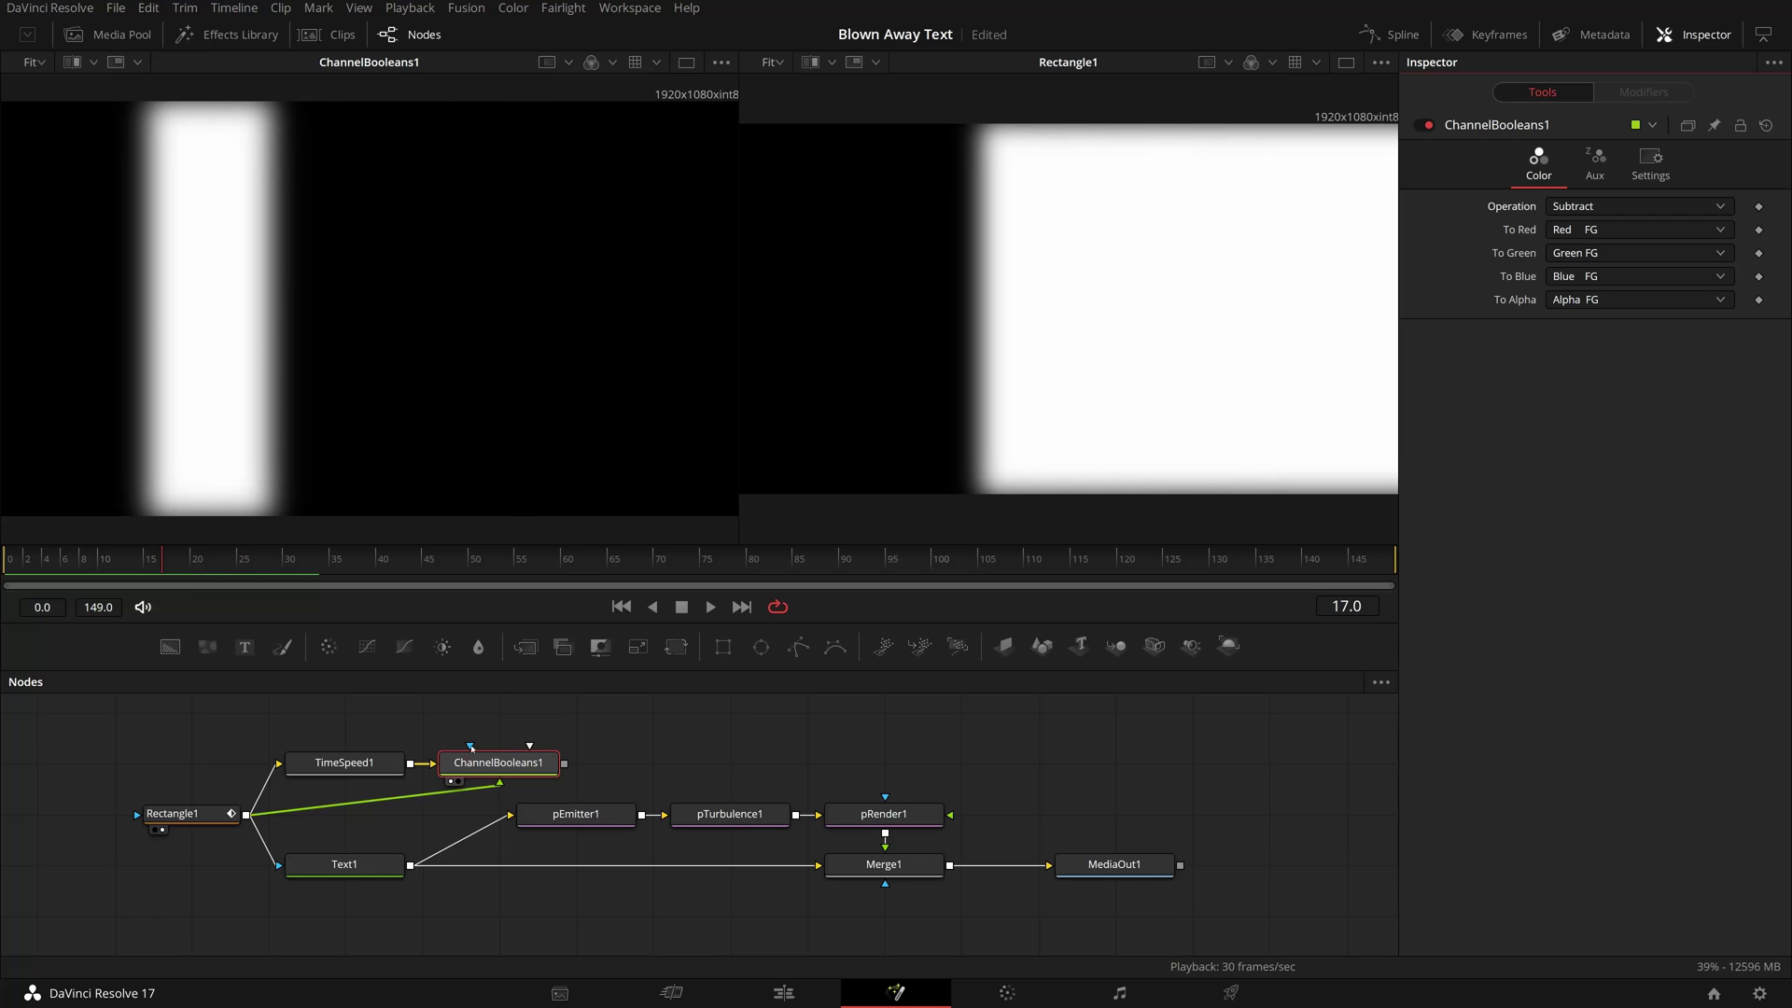
Stack TimeSpeed1 and ChannelBooleans1 above Text1 and add an instance of Text1 masked by ChannelBooleans1's output.
{"action": "left_click_drag", "start_coordinate": [345, 762], "coordinate": [344, 712]}
{"action": "left_click_drag", "start_coordinate": [499, 762], "coordinate": [345, 763]}
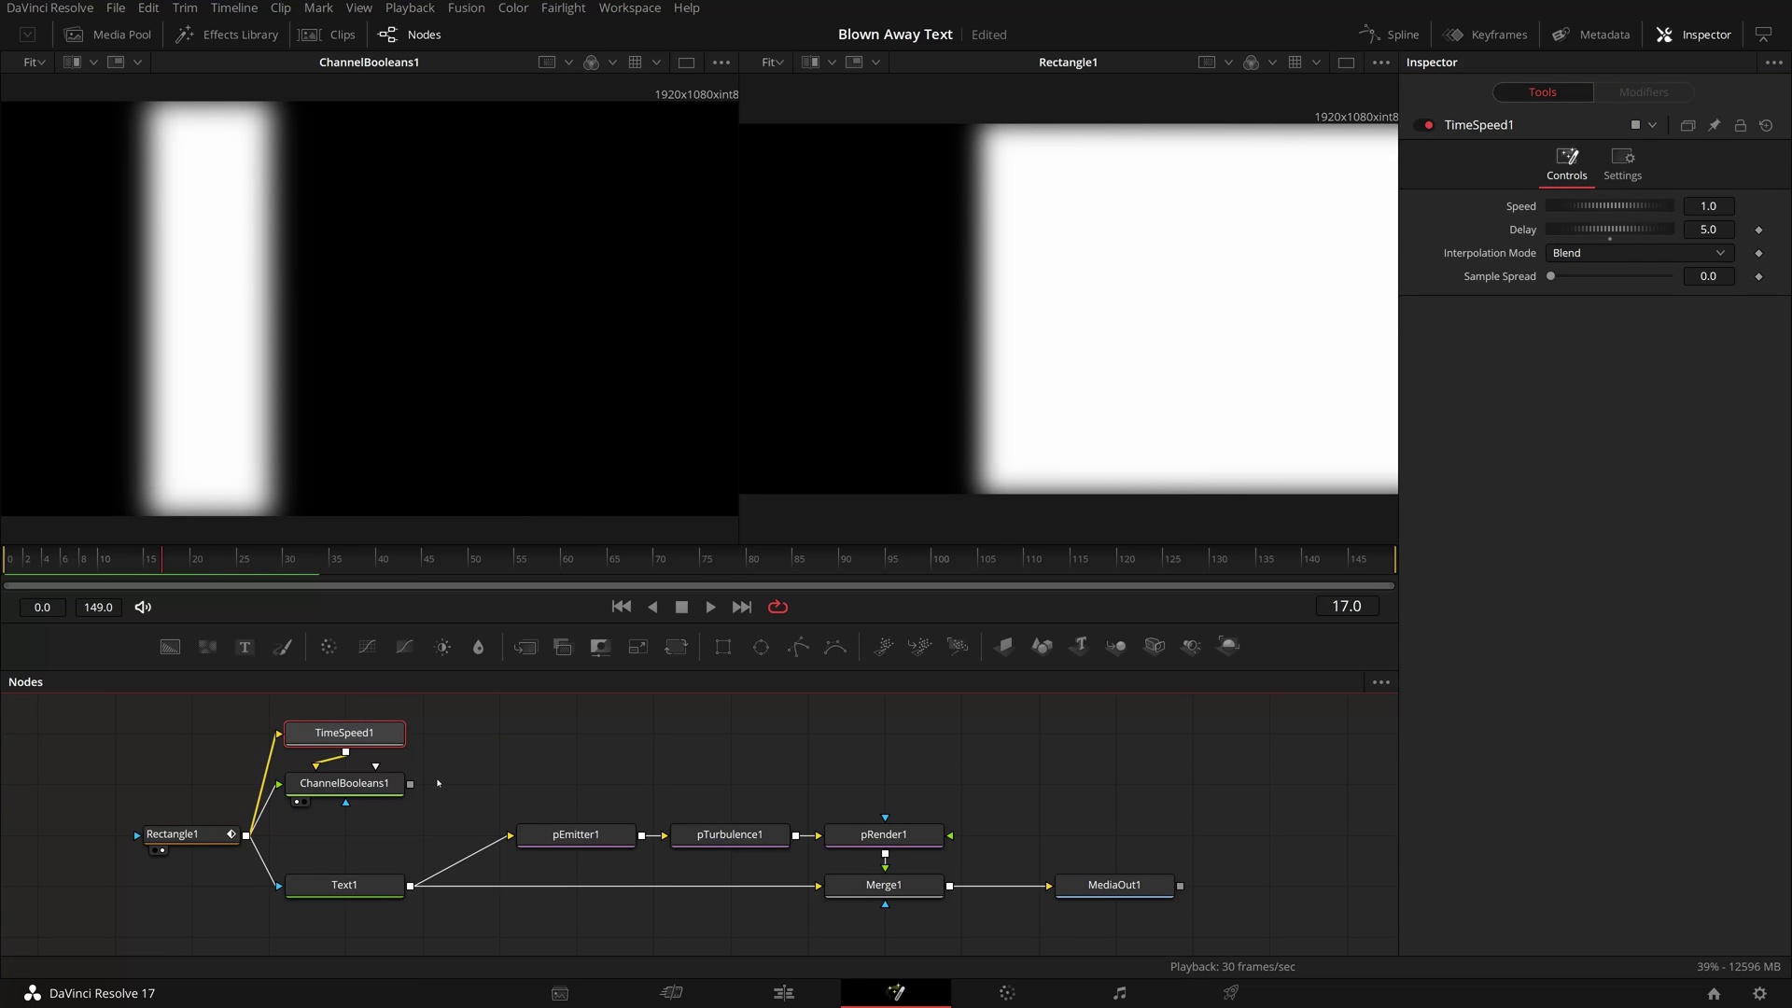
{"action": "left_click", "coordinate": [359, 884]}
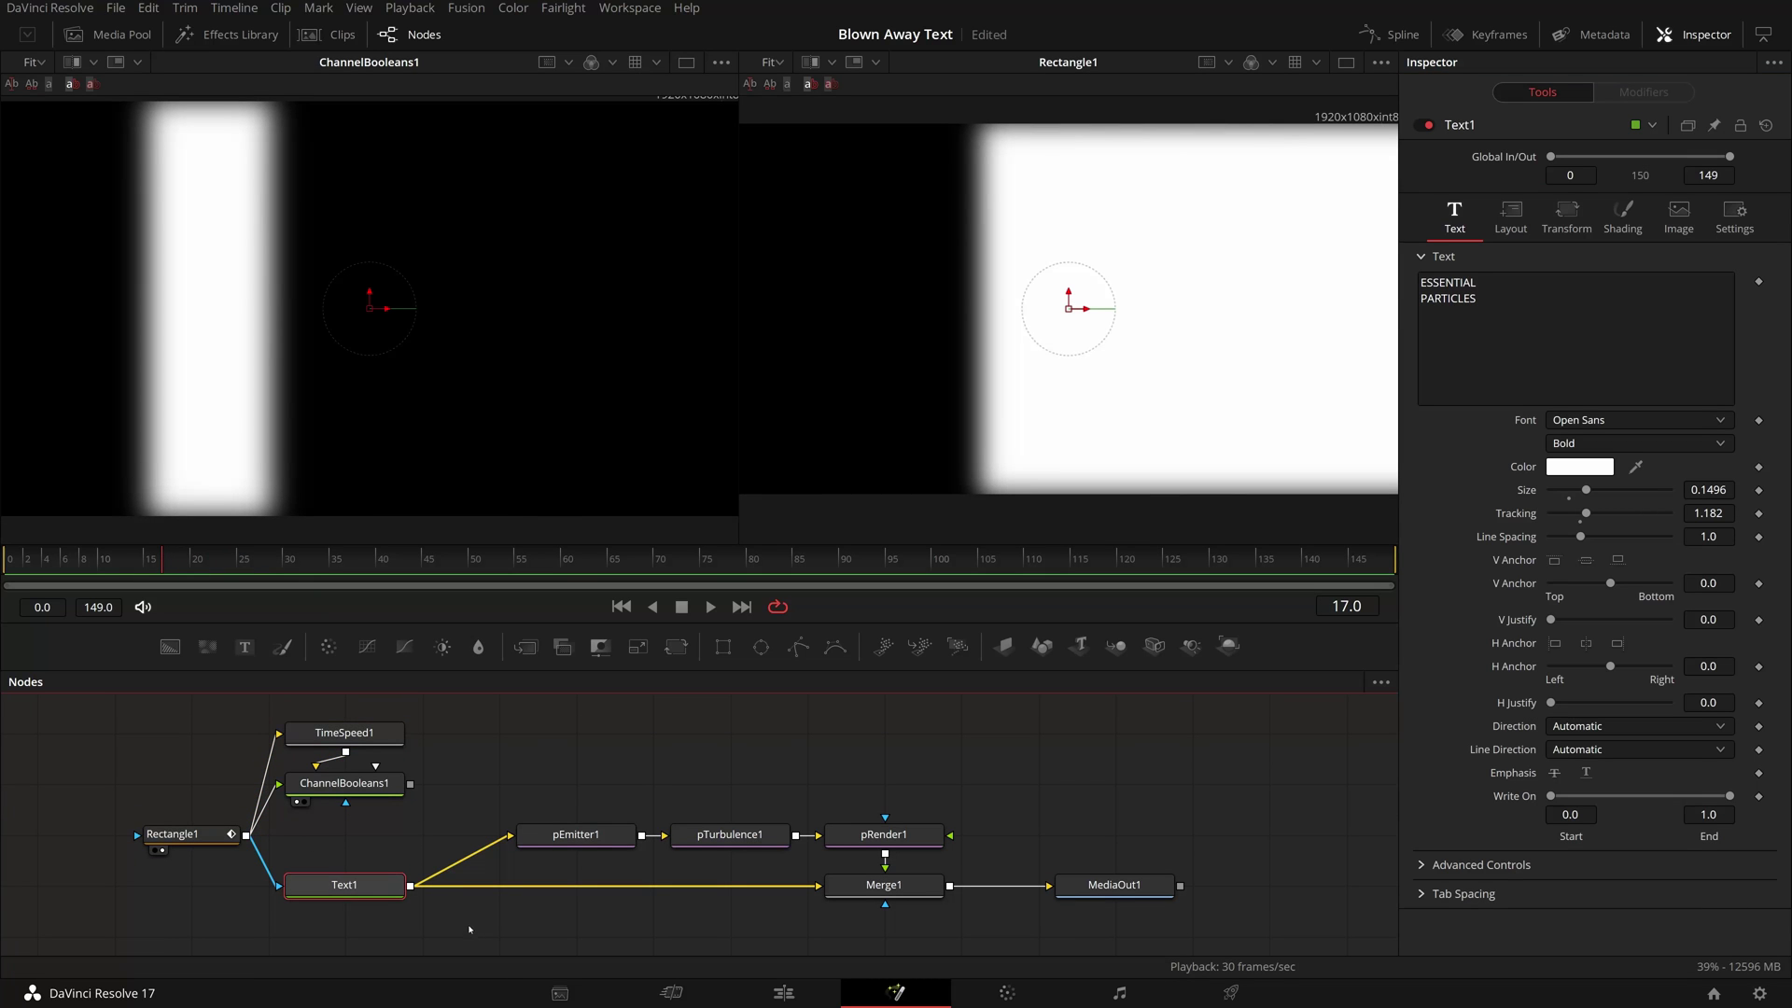
{"action": "right_click", "coordinate": [476, 788]}
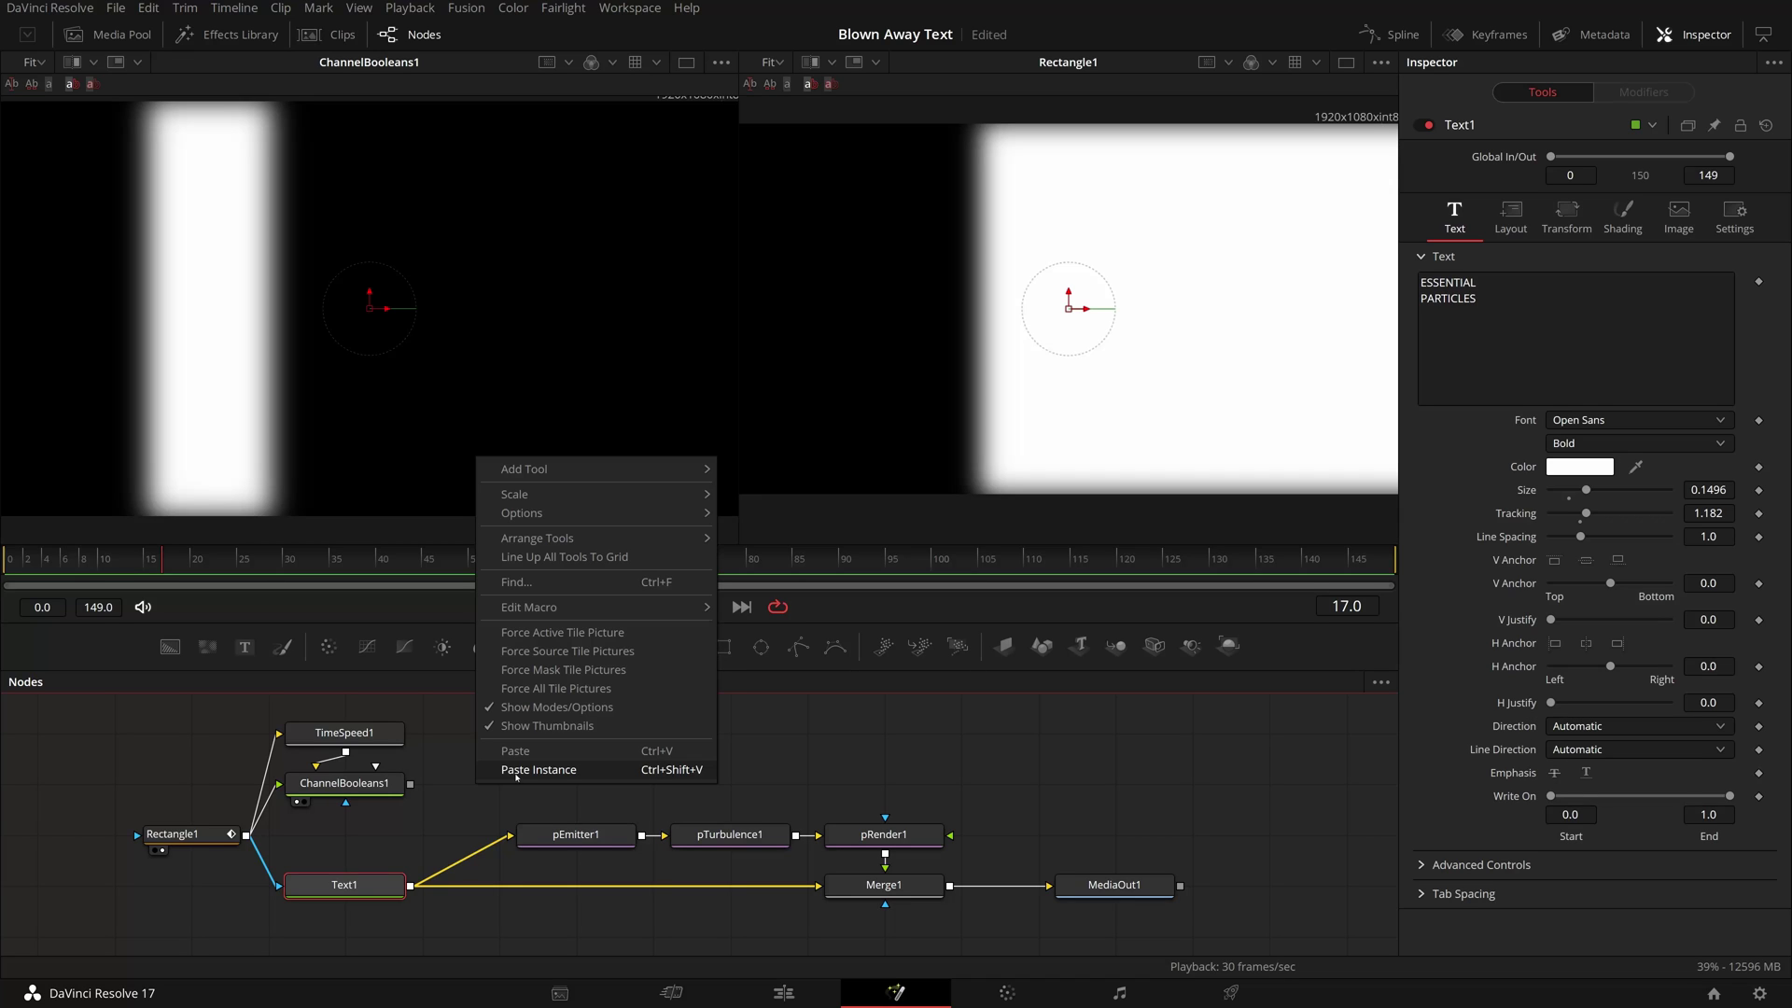
{"action": "left_click", "coordinate": [516, 769]}
{"action": "left_click_drag", "start_coordinate": [516, 782], "coordinate": [373, 825]}
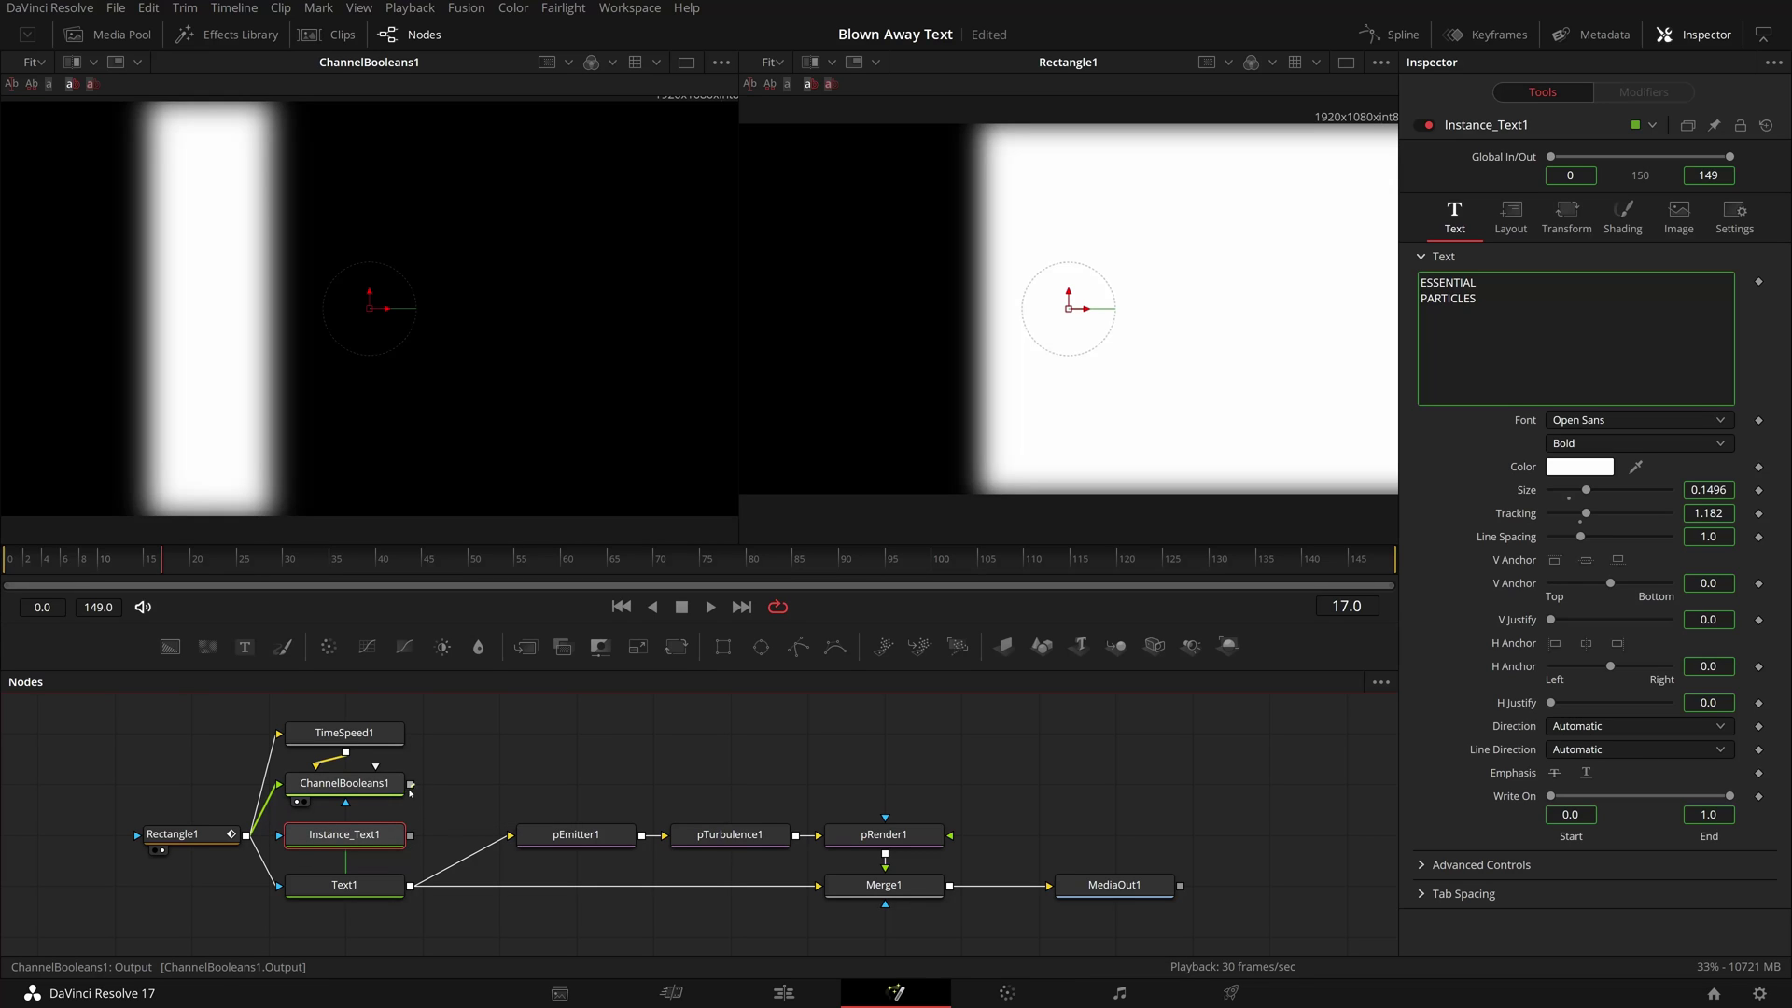
{"action": "left_click_drag", "start_coordinate": [411, 792], "coordinate": [429, 452]}
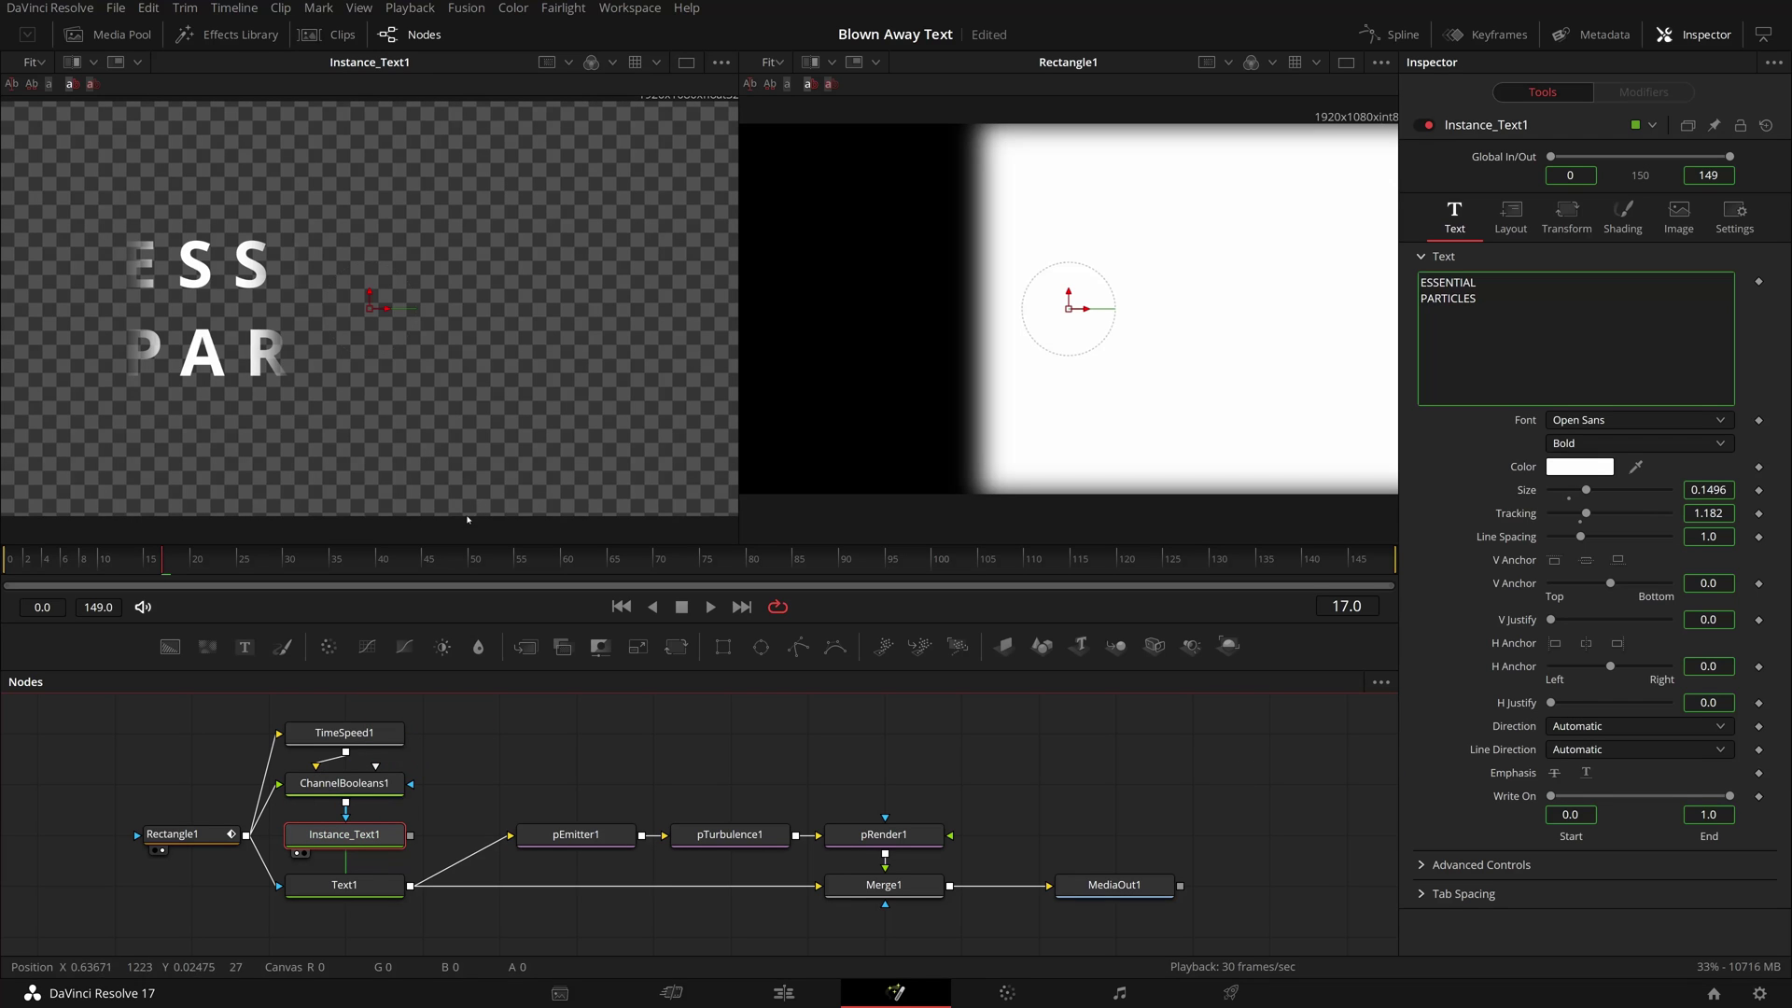
{"action": "left_click_drag", "start_coordinate": [18, 560], "coordinate": [171, 565]}
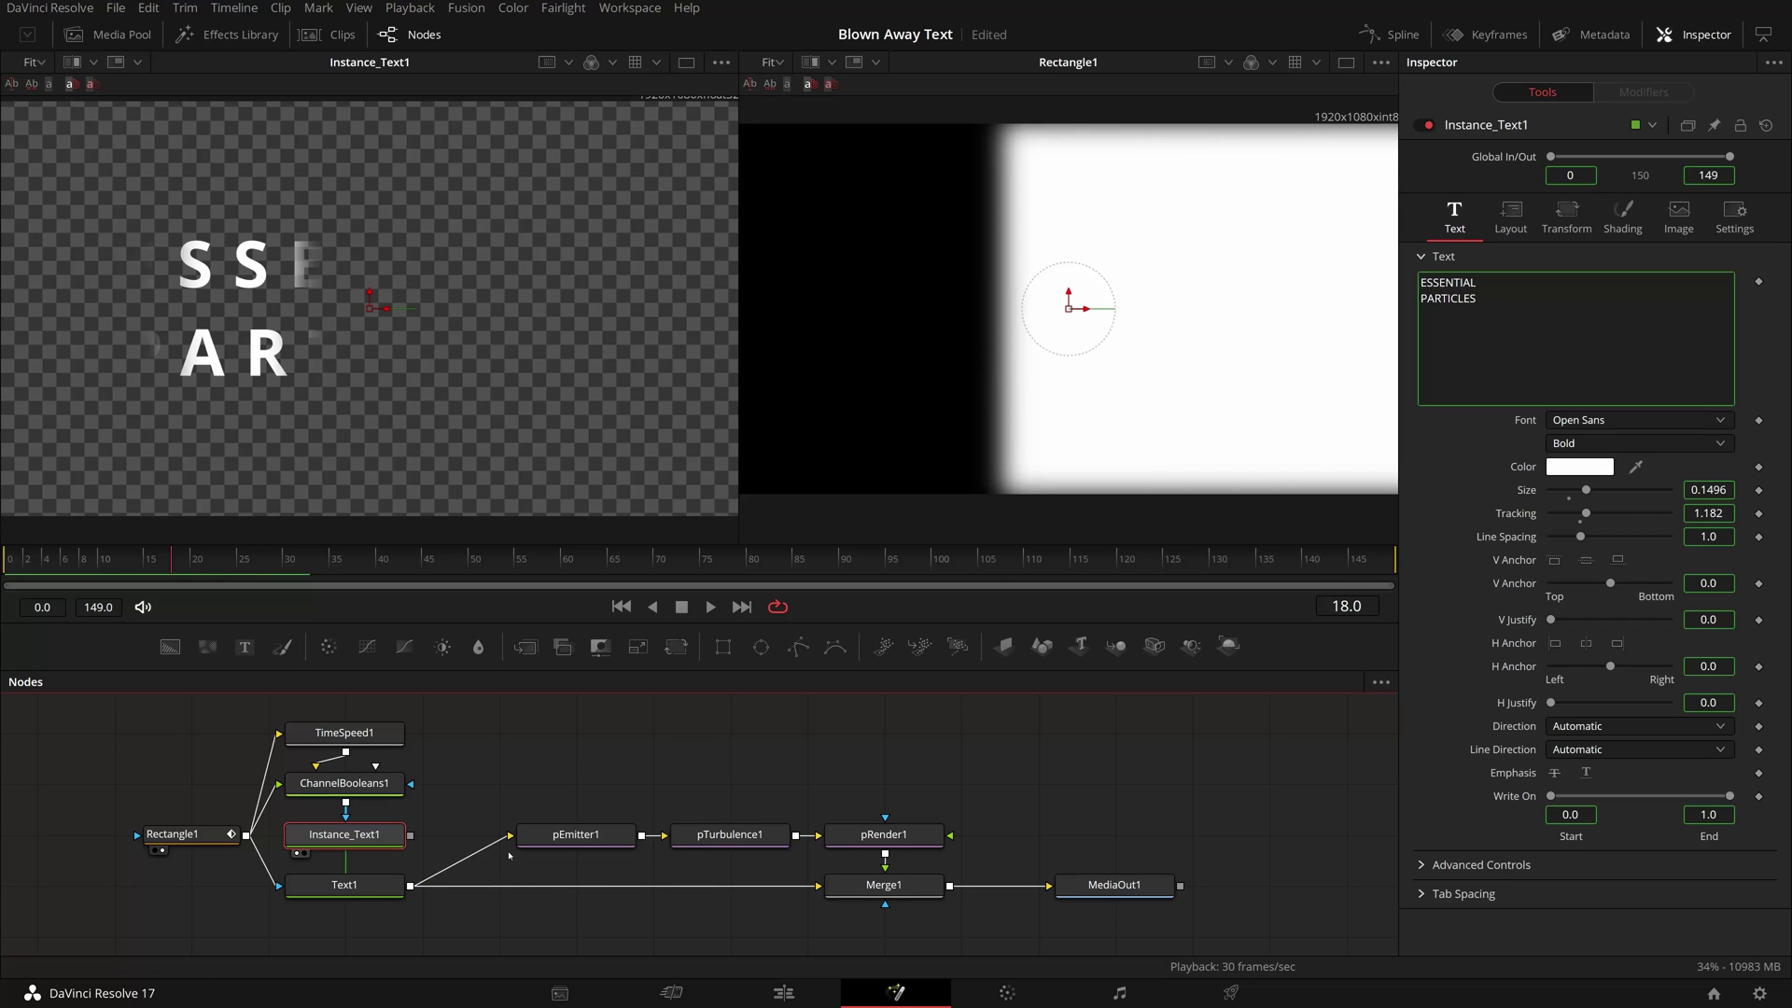
Feed pEmitter1 from Instance_Text1 instead of Text1 and preview the particle wipe on MediaOut1.
{"action": "mouse_move", "coordinate": [510, 835]}
{"action": "left_mouse_down"}
{"action": "mouse_move", "coordinate": [417, 838]}
{"action": "mouse_move", "coordinate": [515, 840]}
{"action": "left_mouse_up"}
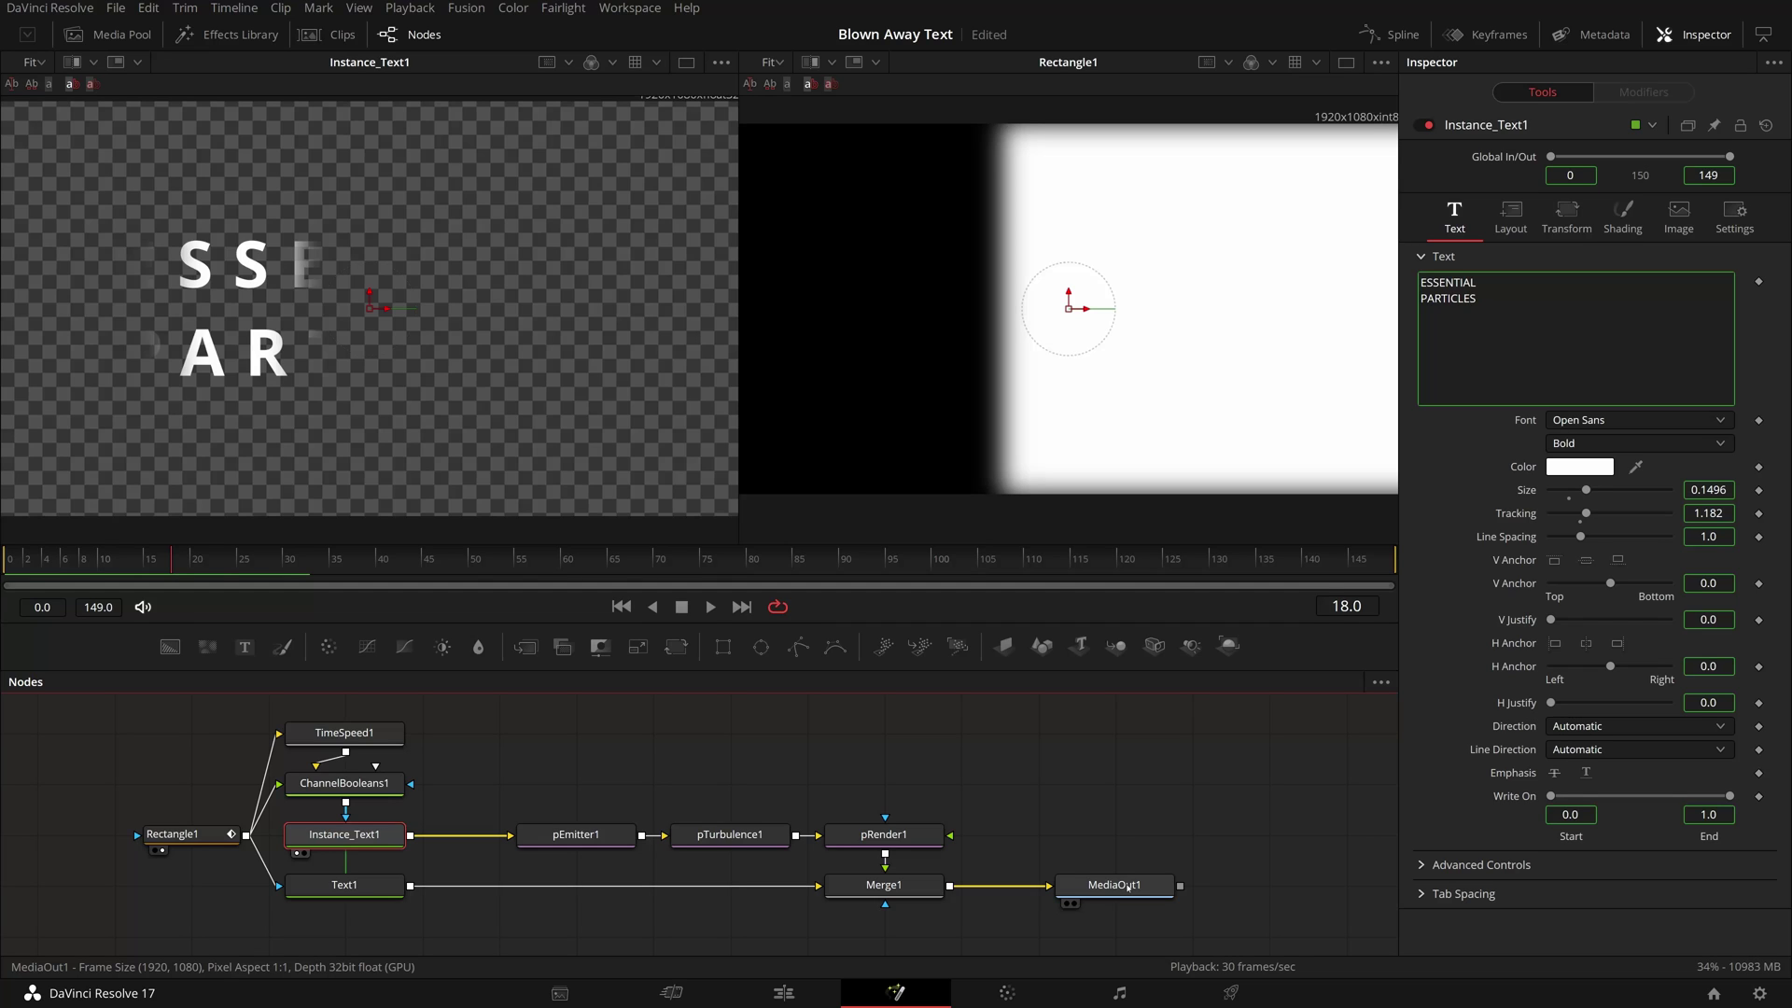
{"action": "key", "text": "2"}
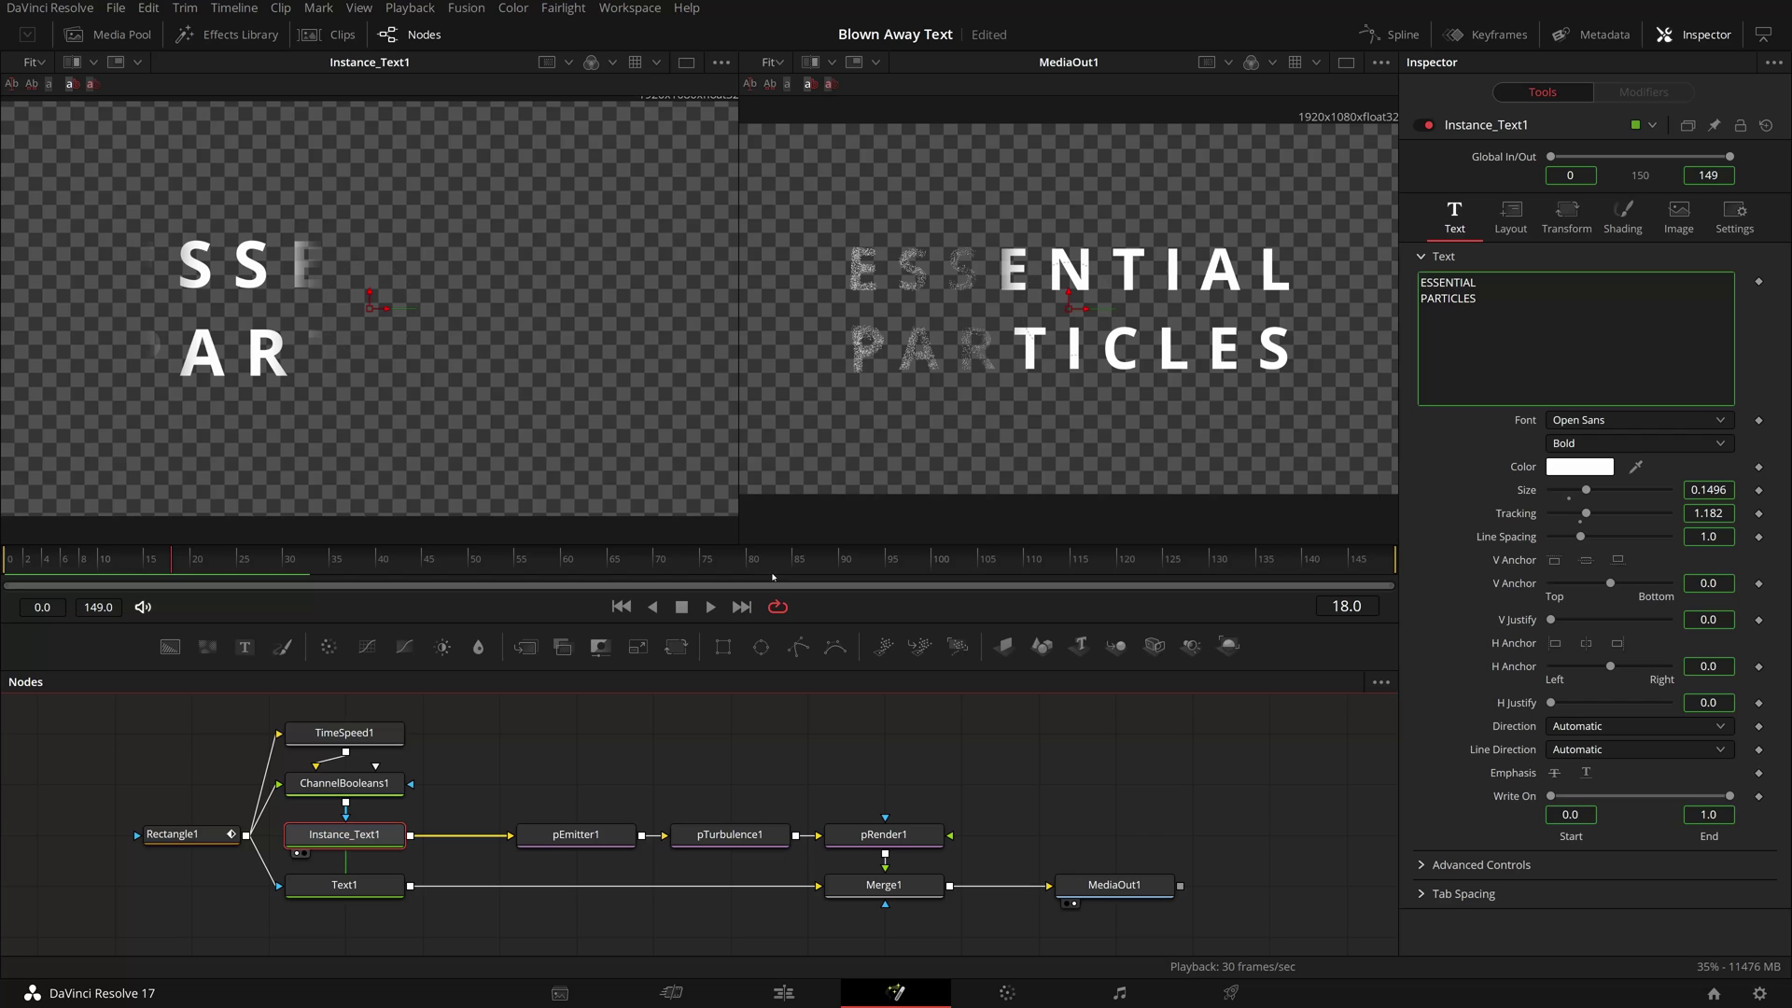
{"action": "left_click", "coordinate": [32, 563]}
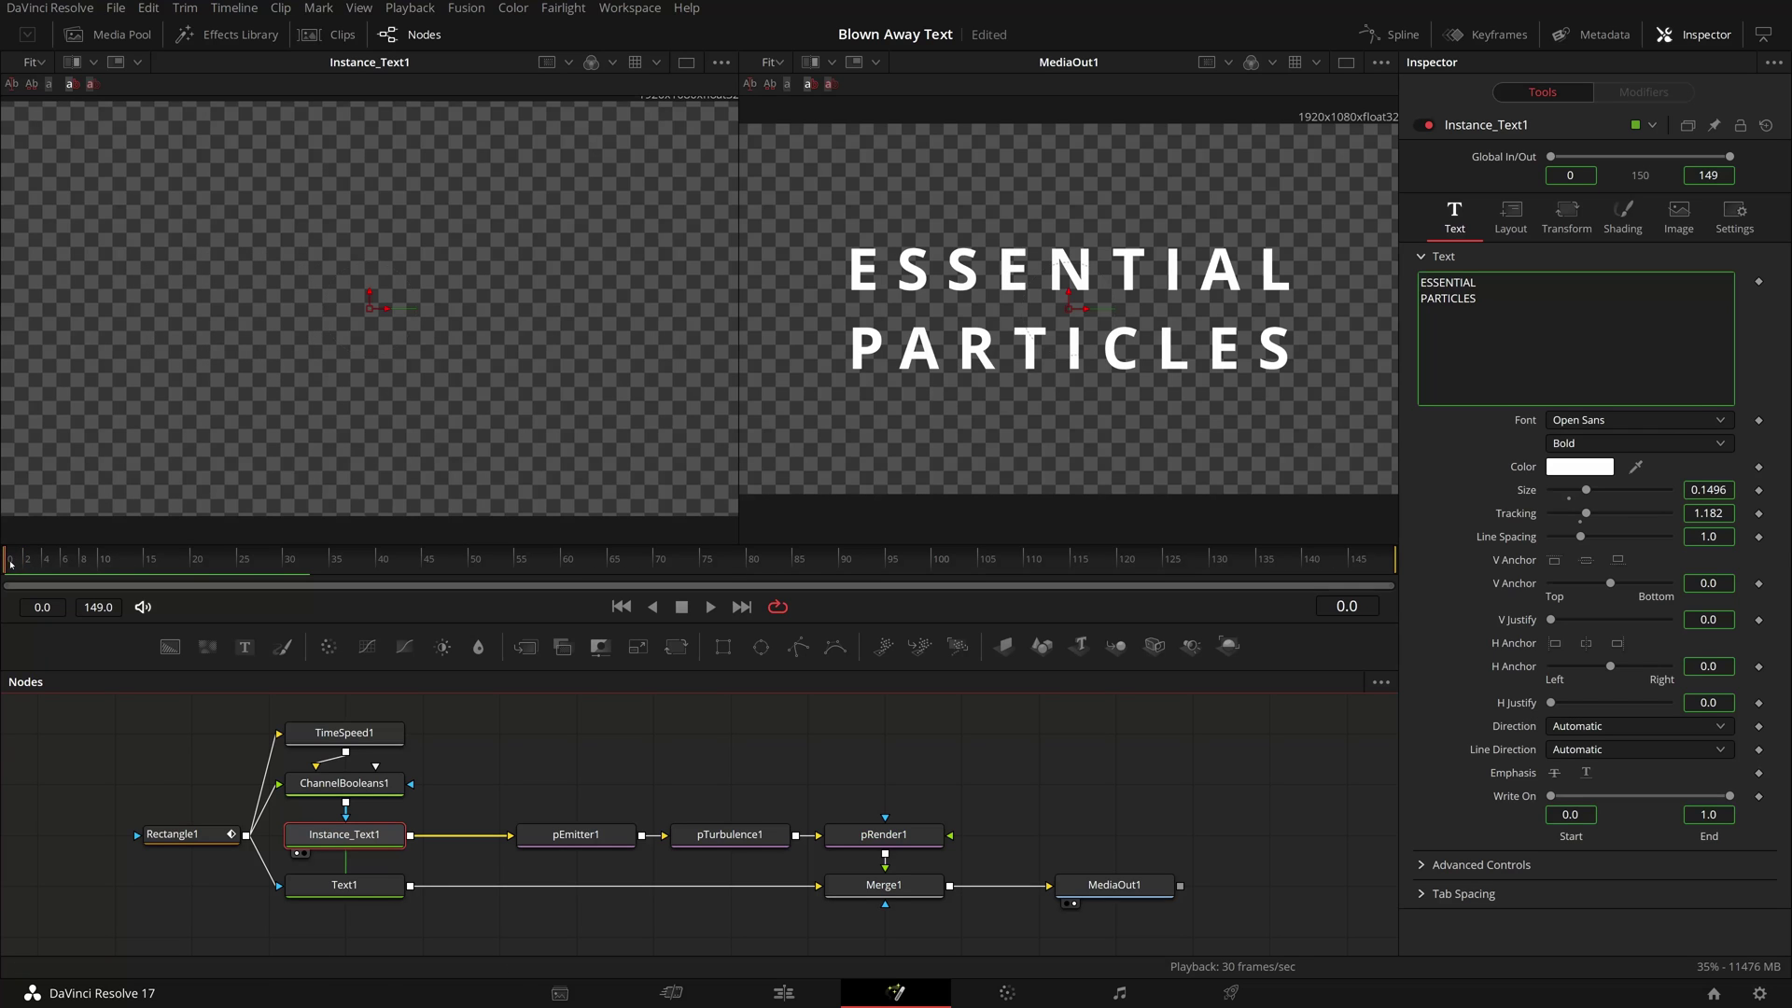
{"action": "left_click_drag", "start_coordinate": [63, 562], "coordinate": [892, 558]}
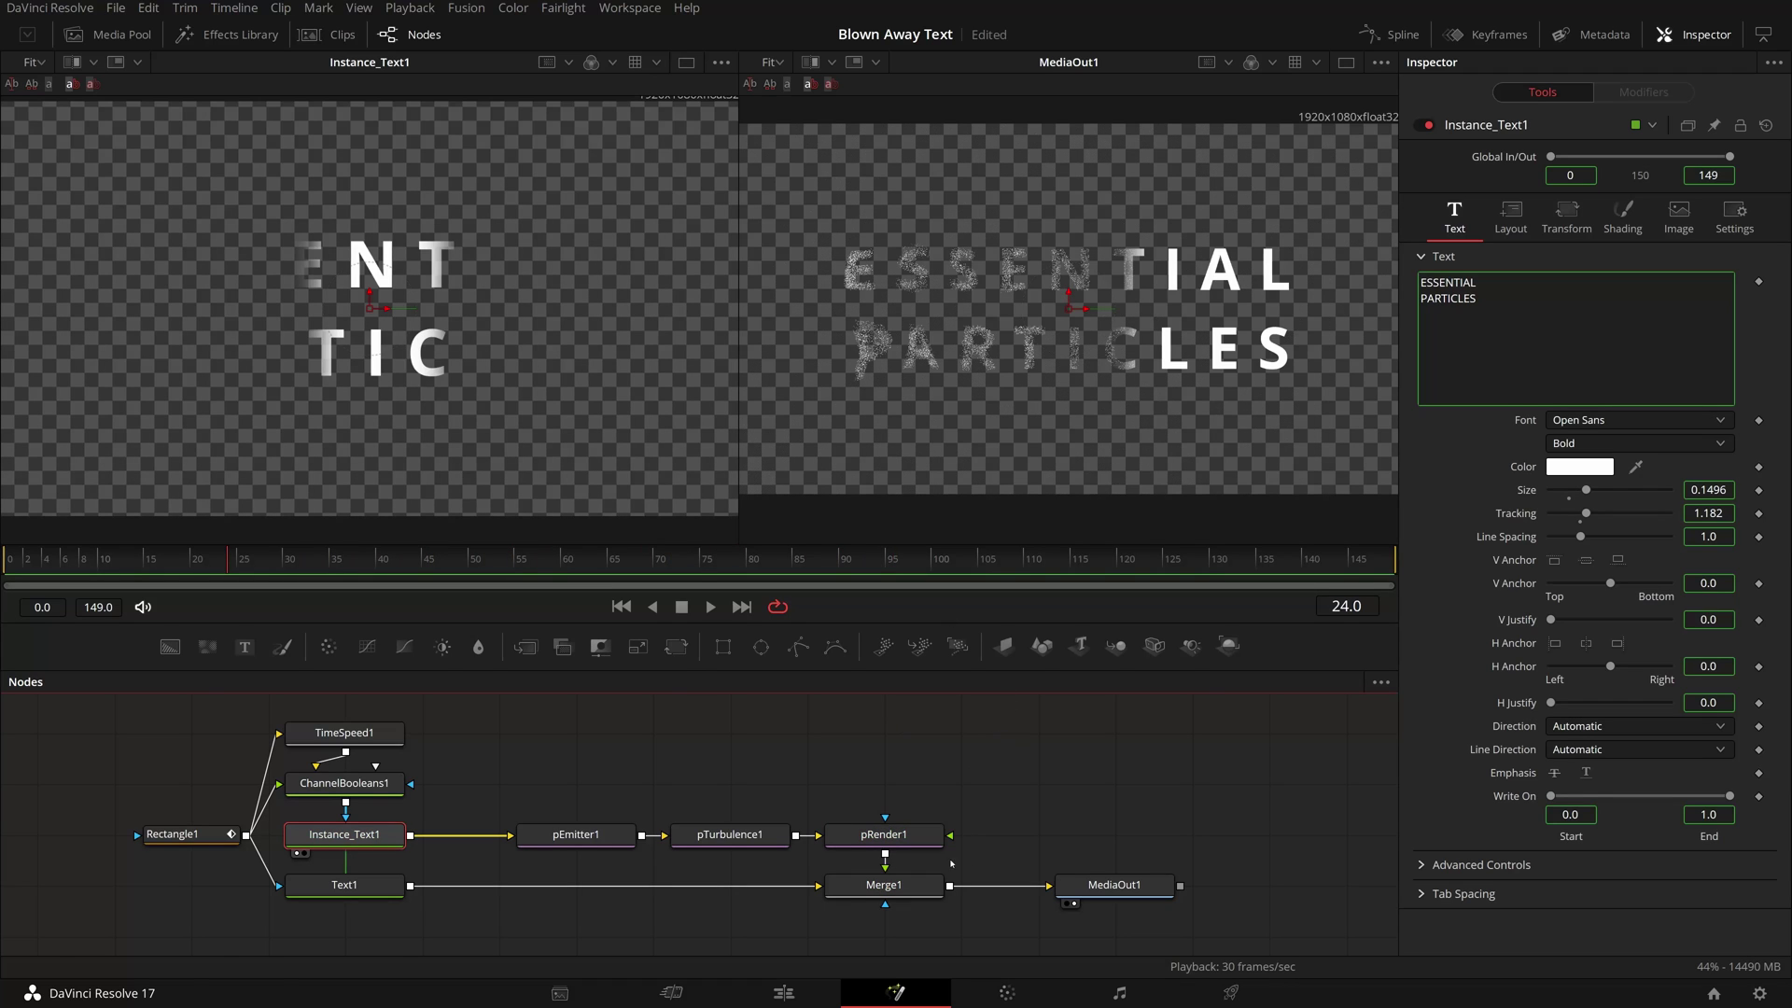
Set pEmitter1's velocity to 0.205, angle to 18.3 and angle variance to -10.4, and preview the particles.
{"action": "left_click", "coordinate": [575, 835]}
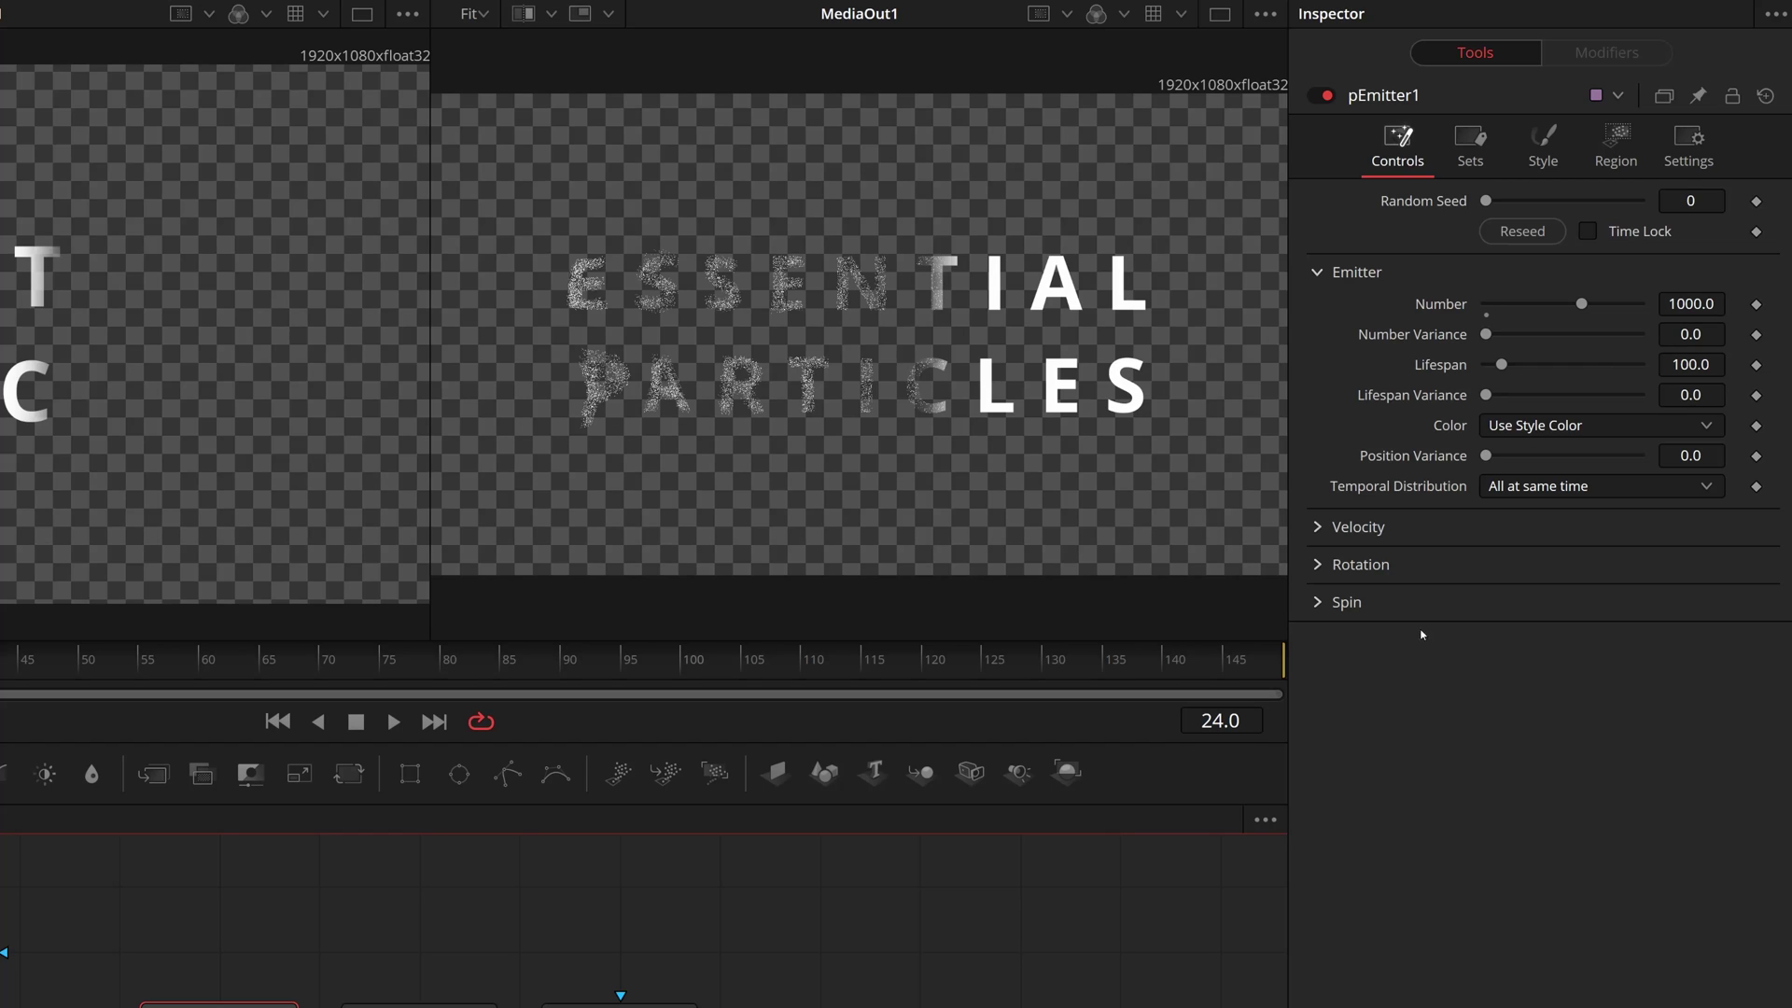
{"action": "left_click", "coordinate": [1332, 536]}
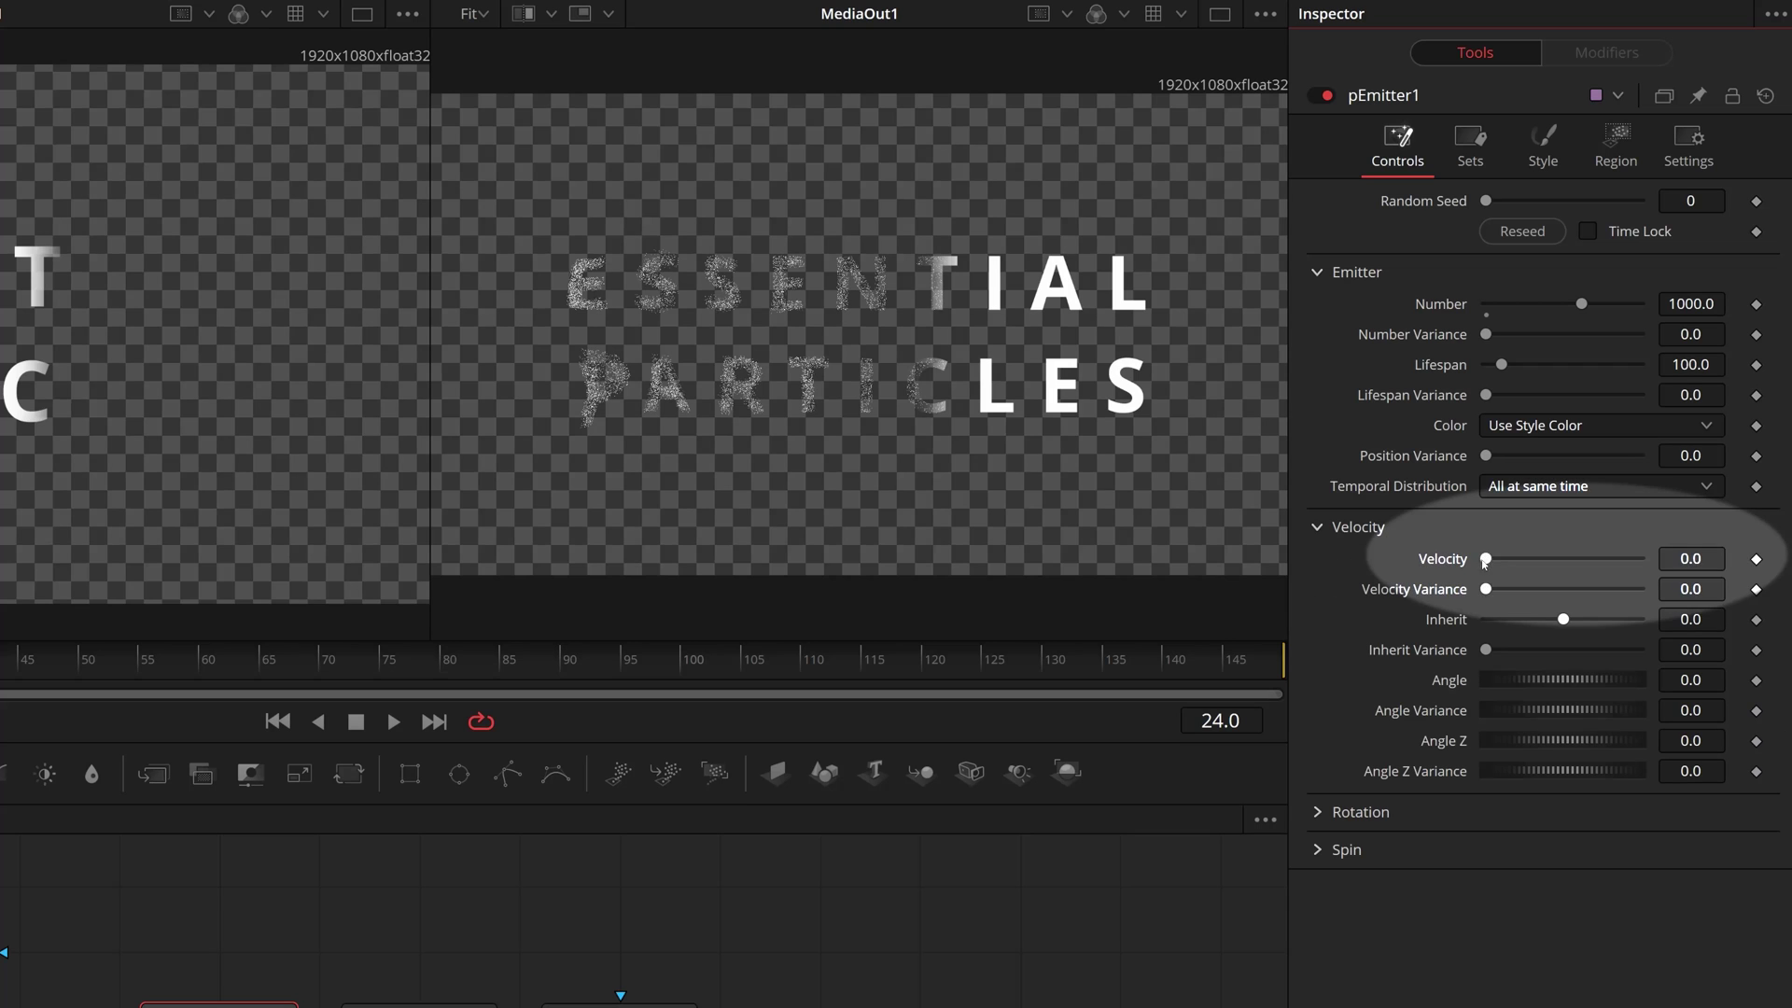
{"action": "left_click_drag", "start_coordinate": [1485, 558], "coordinate": [1517, 559]}
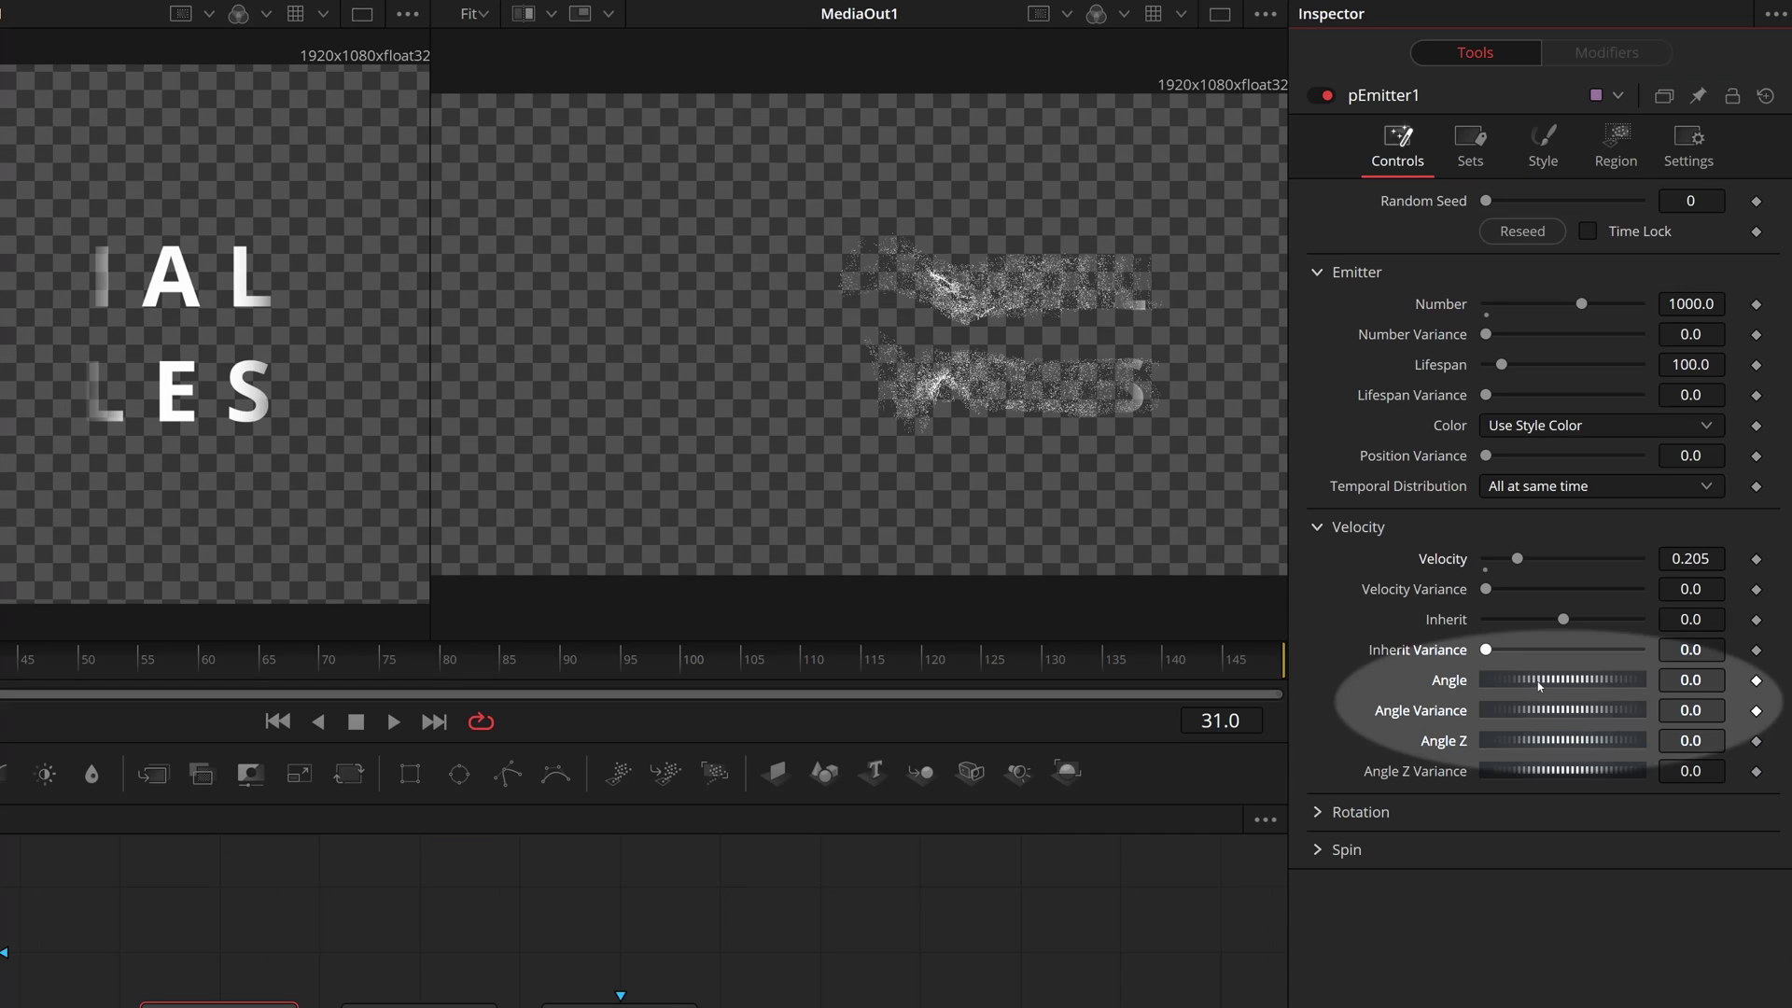
{"action": "left_click_drag", "start_coordinate": [1591, 573], "coordinate": [1606, 573]}
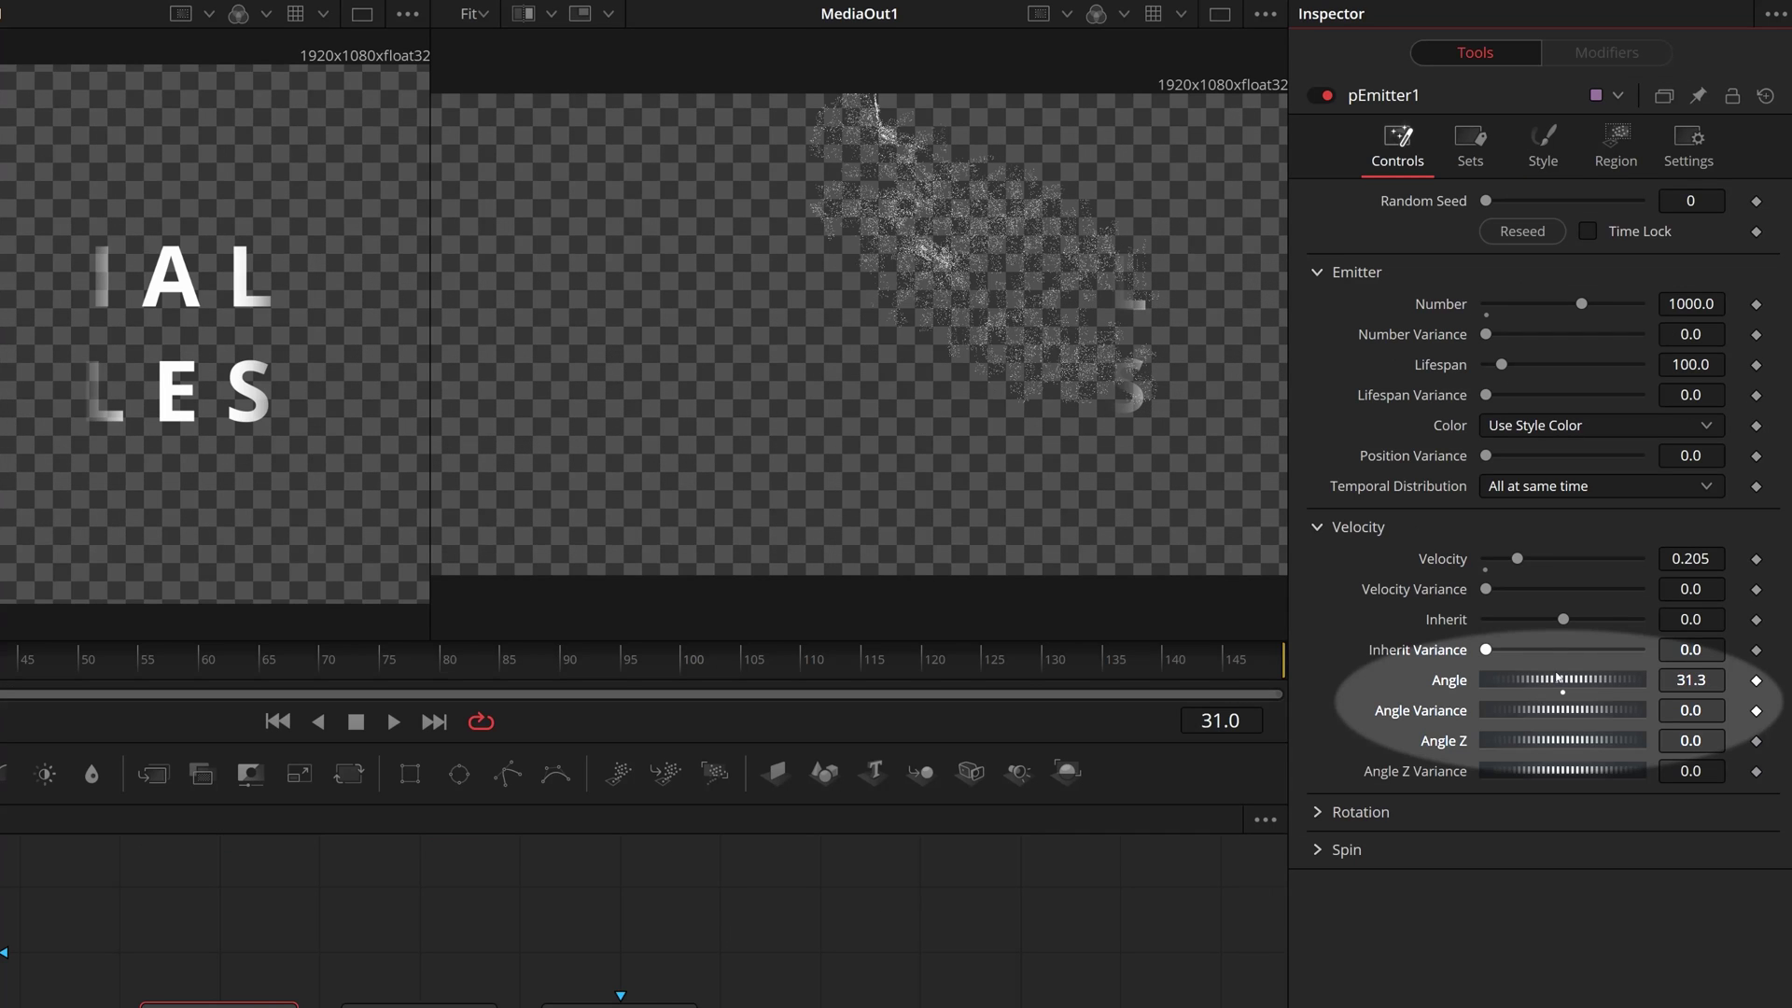
{"action": "left_click_drag", "start_coordinate": [1556, 681], "coordinate": [1546, 719]}
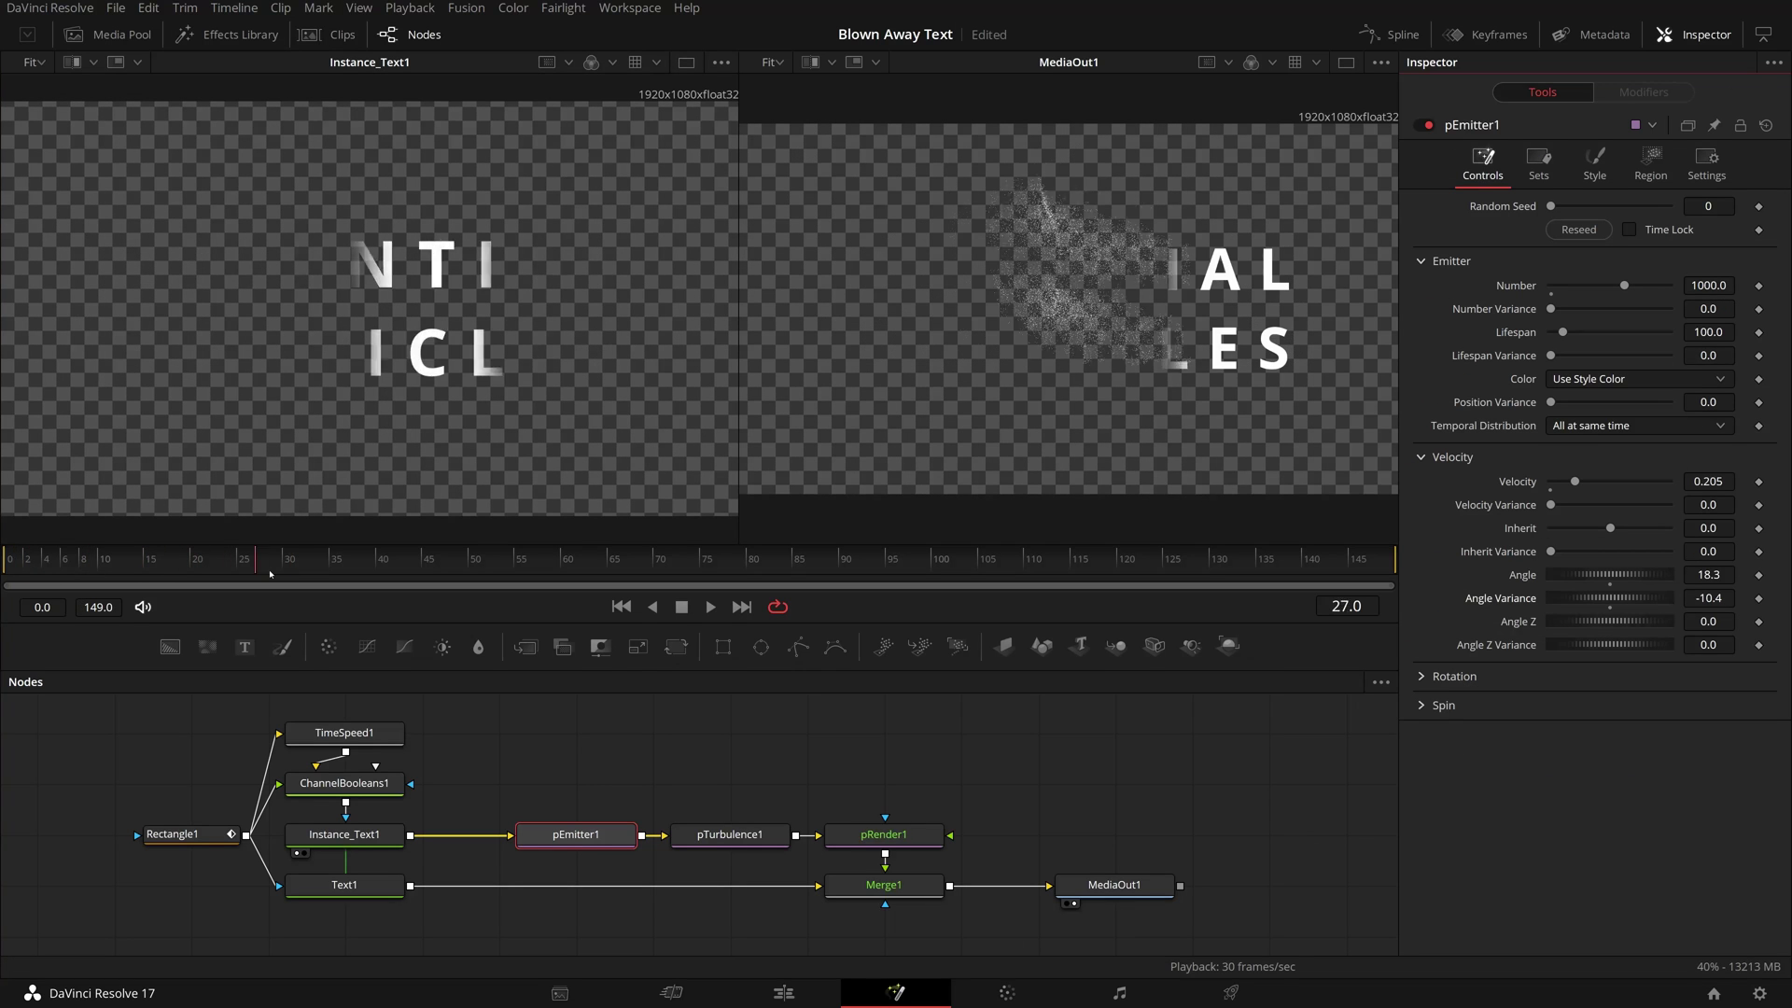
{"action": "left_click_drag", "start_coordinate": [427, 572], "coordinate": [292, 573]}
Set pTurbulence1's X, Y and Z strengths to 0.567, 1.0 and 0.236, and play back the particles.
{"action": "left_click", "coordinate": [729, 834]}
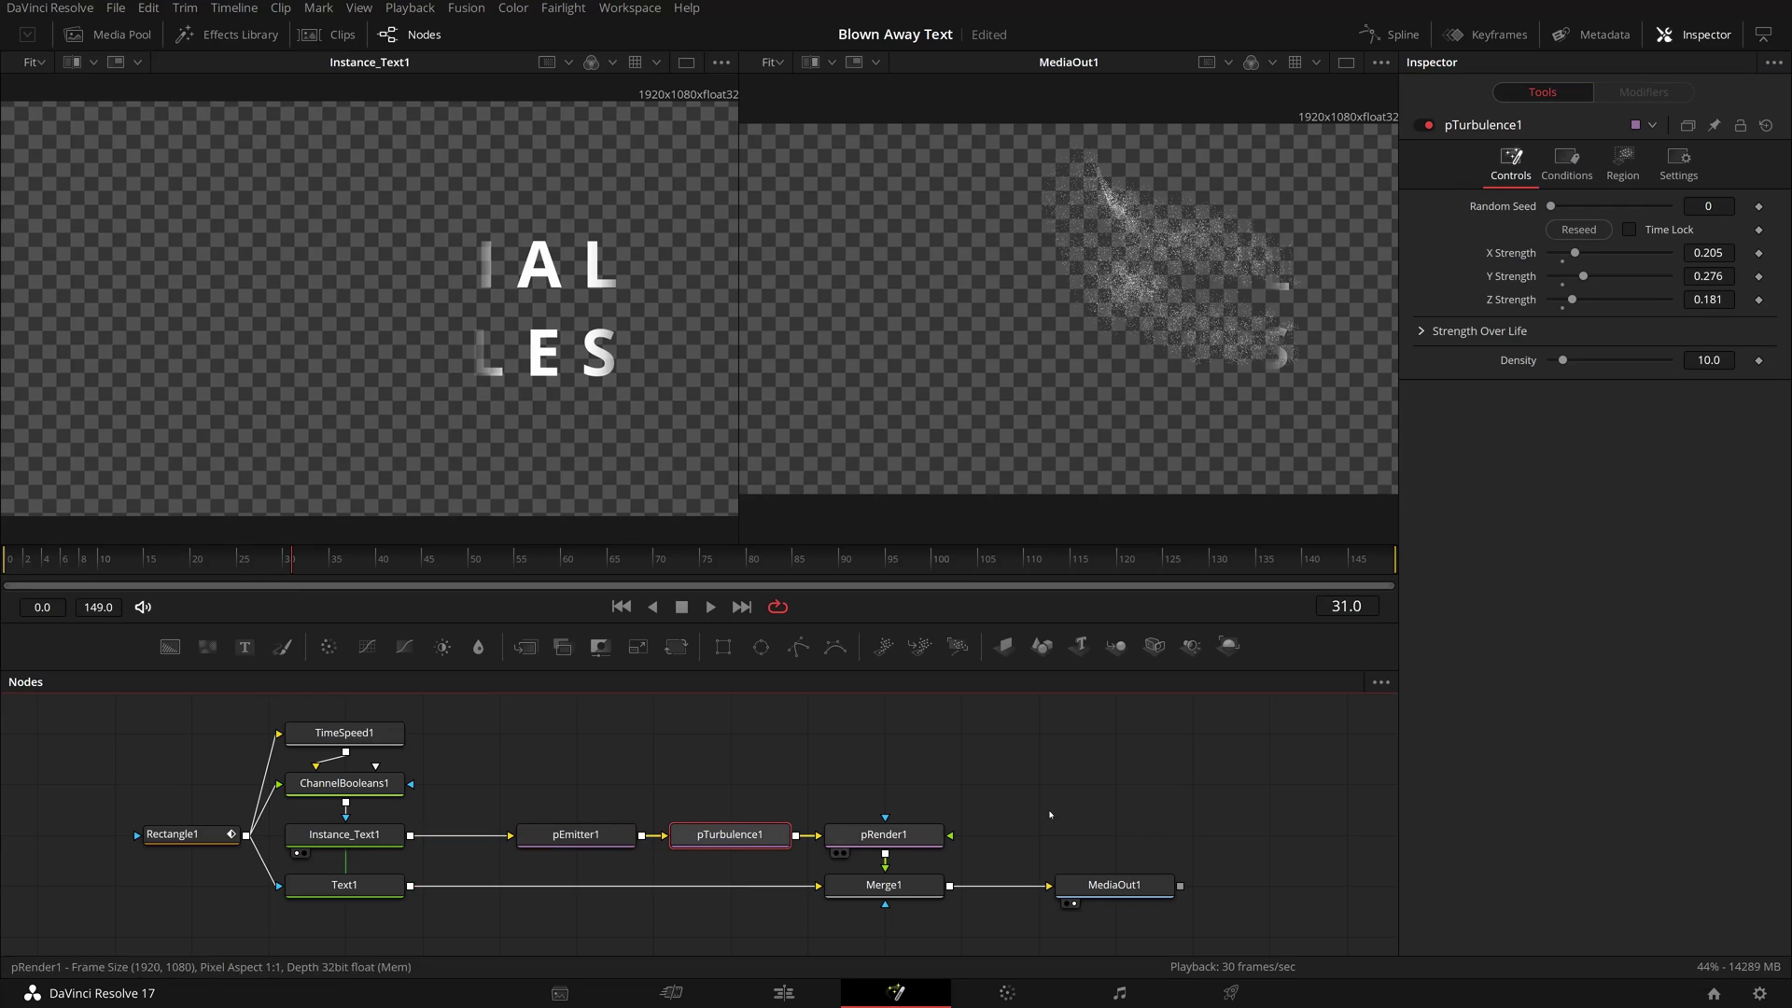
{"action": "left_click_drag", "start_coordinate": [1584, 276], "coordinate": [1670, 282]}
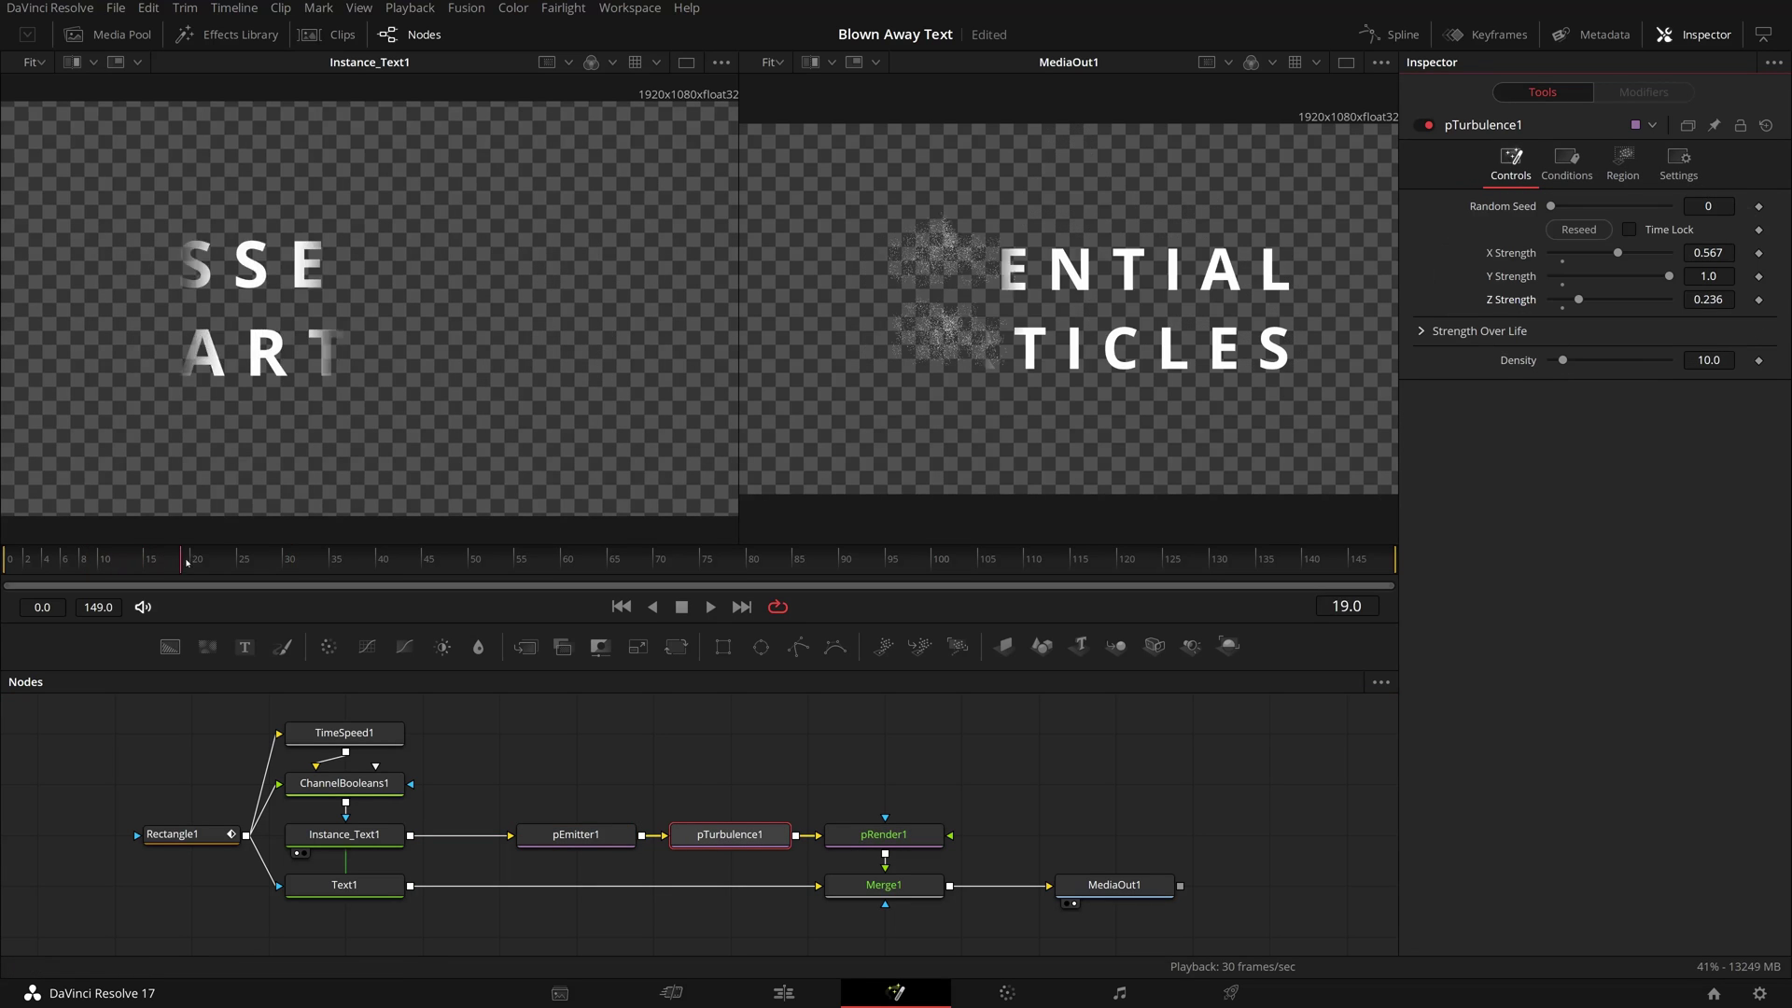
{"action": "key", "text": "space"}
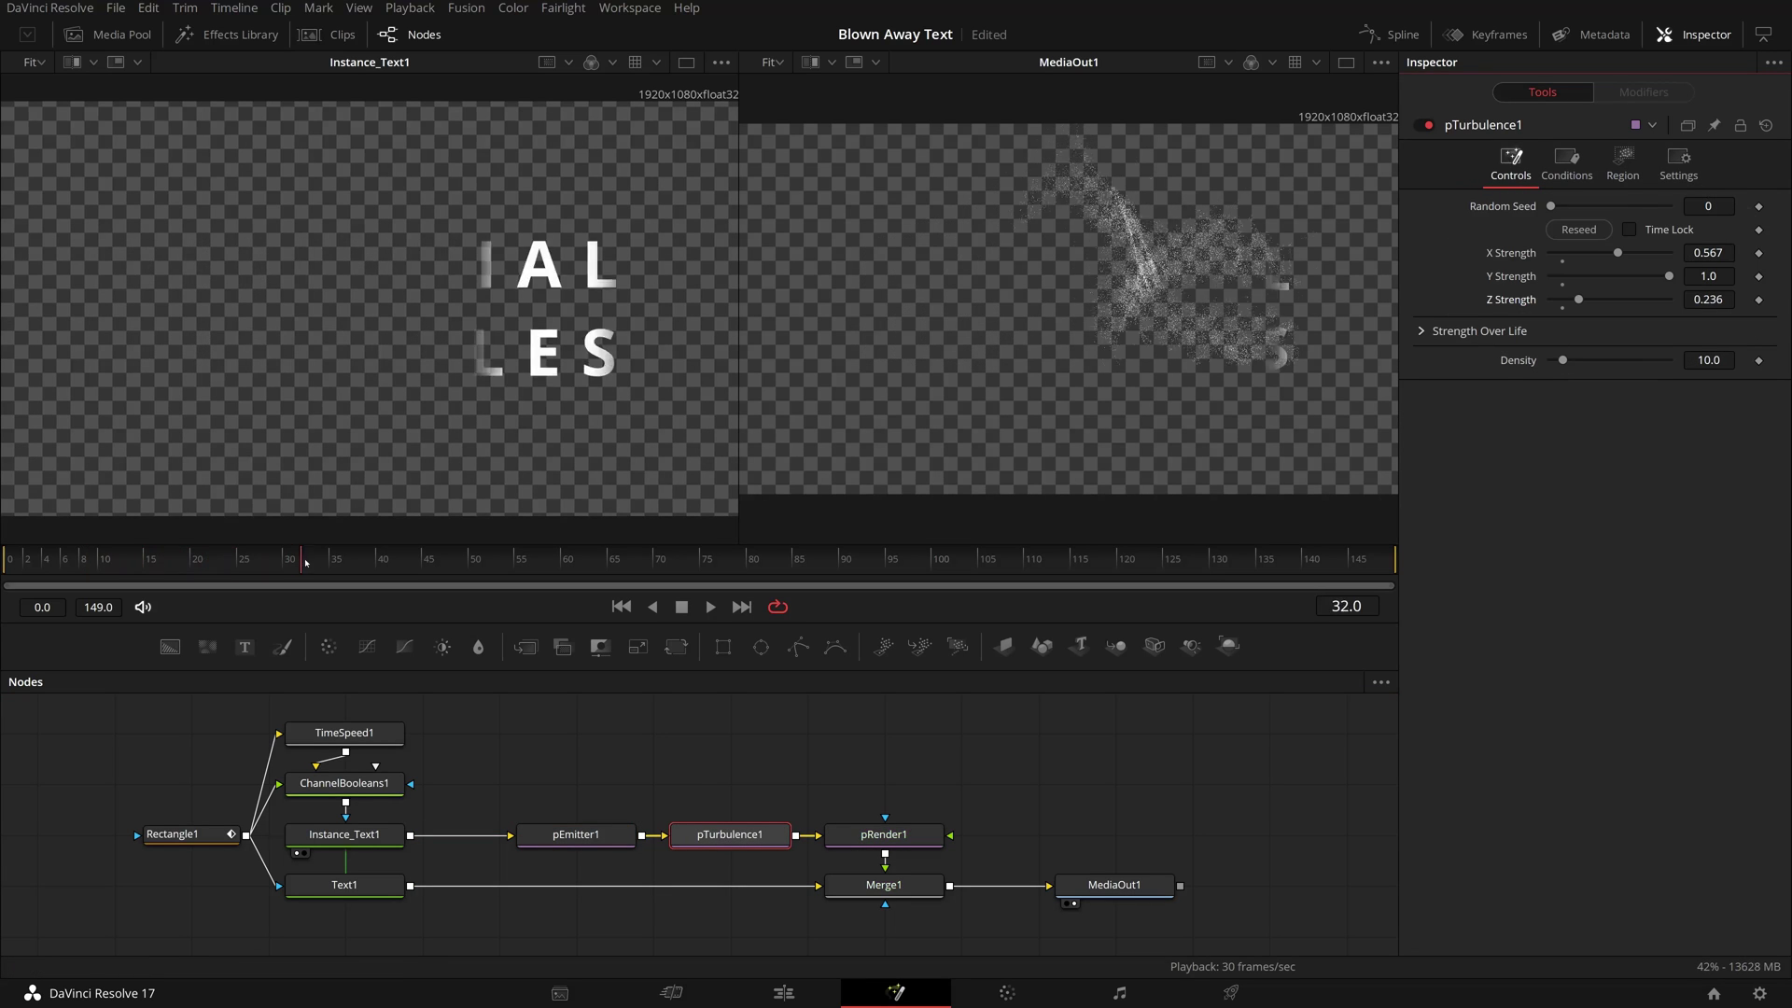
{"action": "left_click", "coordinate": [15, 563]}
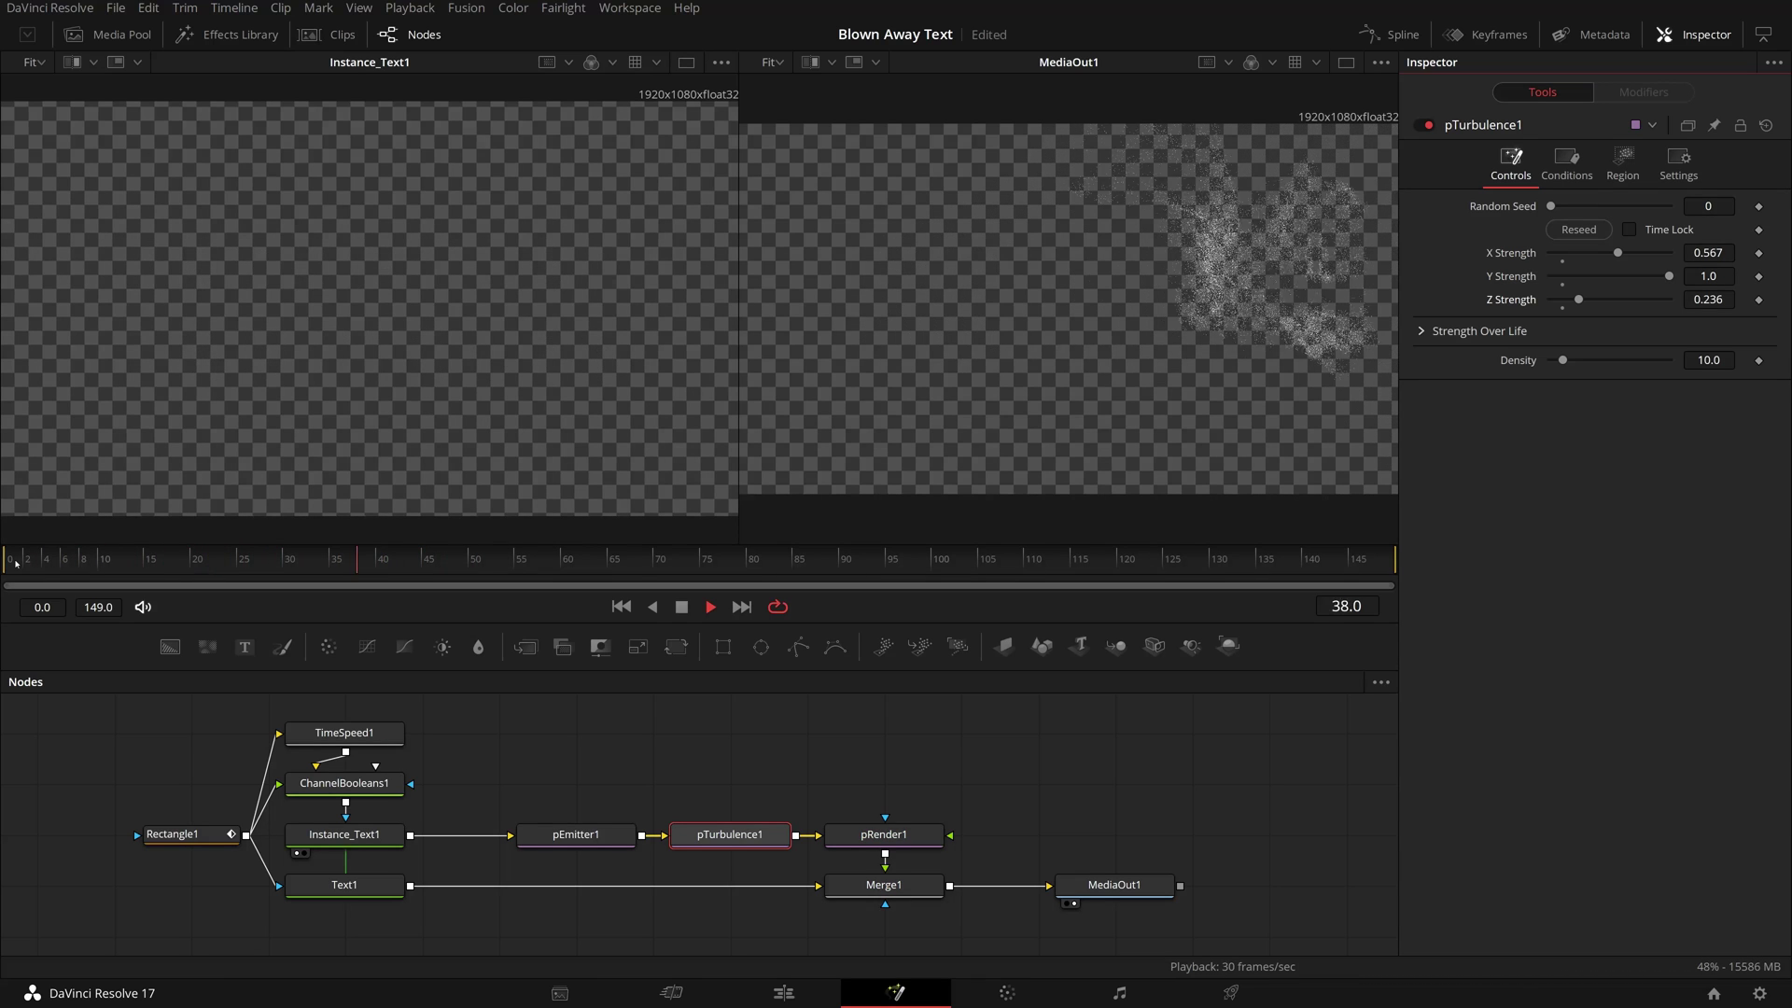
{"action": "left_click", "coordinate": [15, 563]}
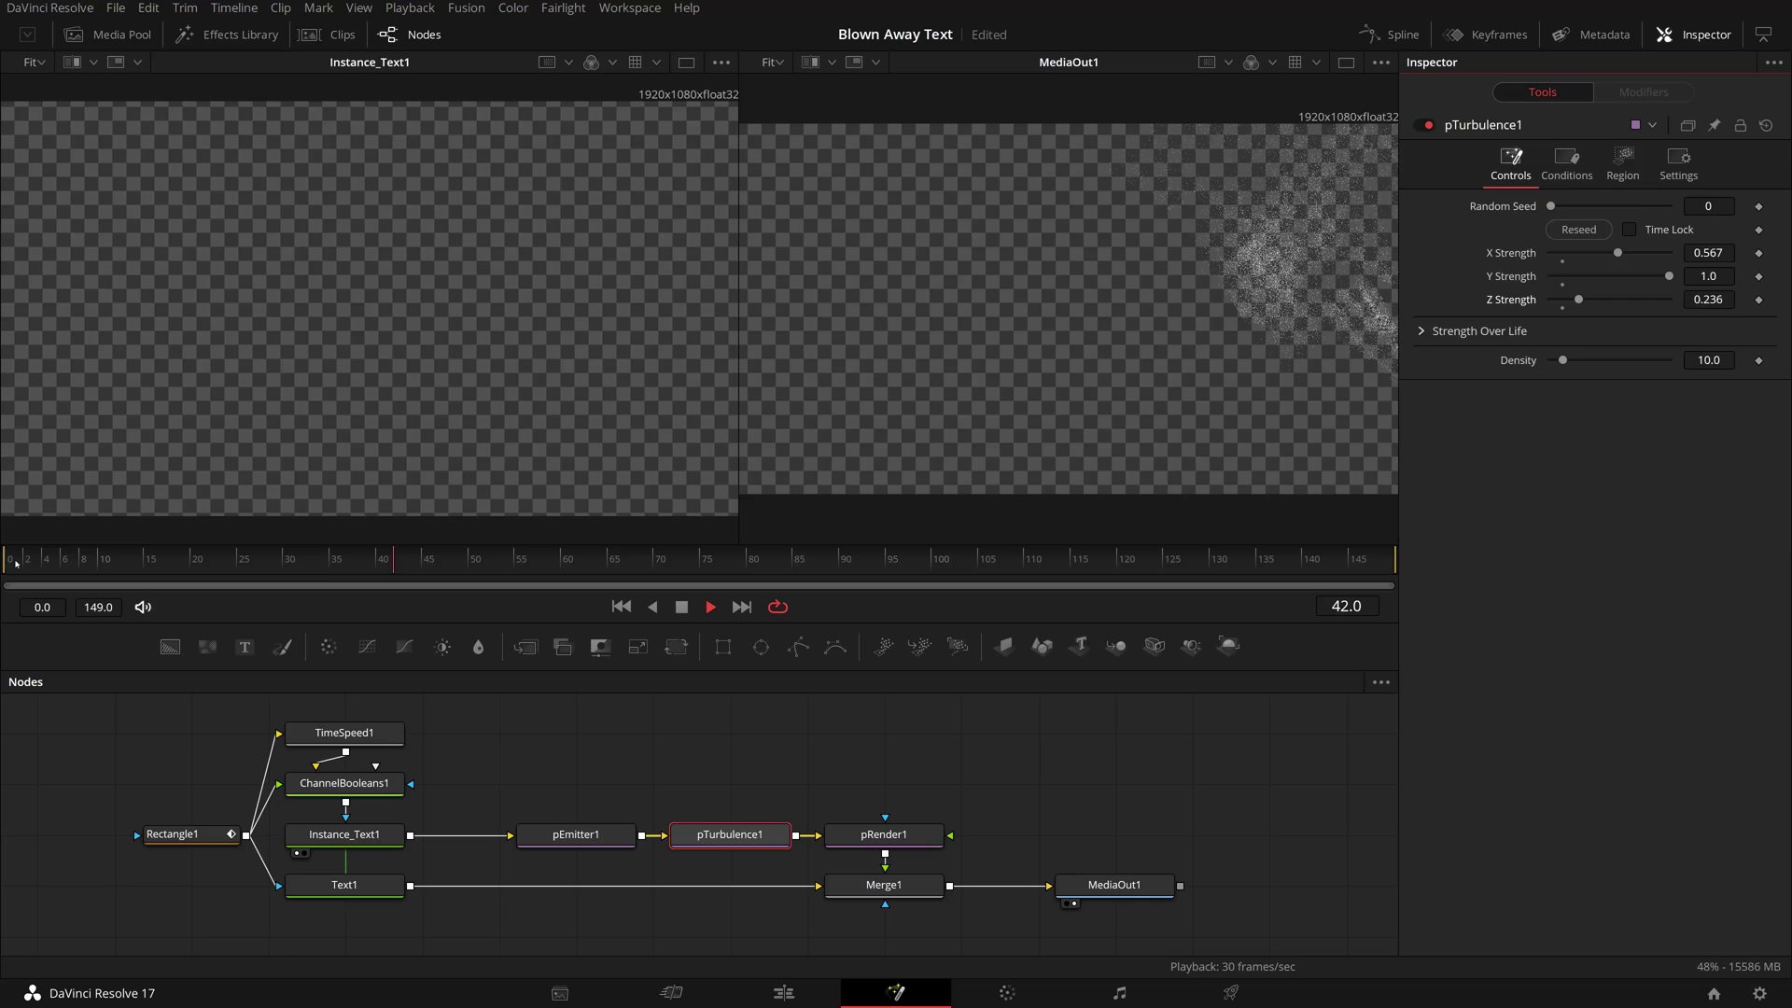
Change Text1's color to orange #ffaa00 and preview the wipe from frame 18 to 28.
{"action": "left_click", "coordinate": [344, 884]}
{"action": "left_click", "coordinate": [1586, 471]}
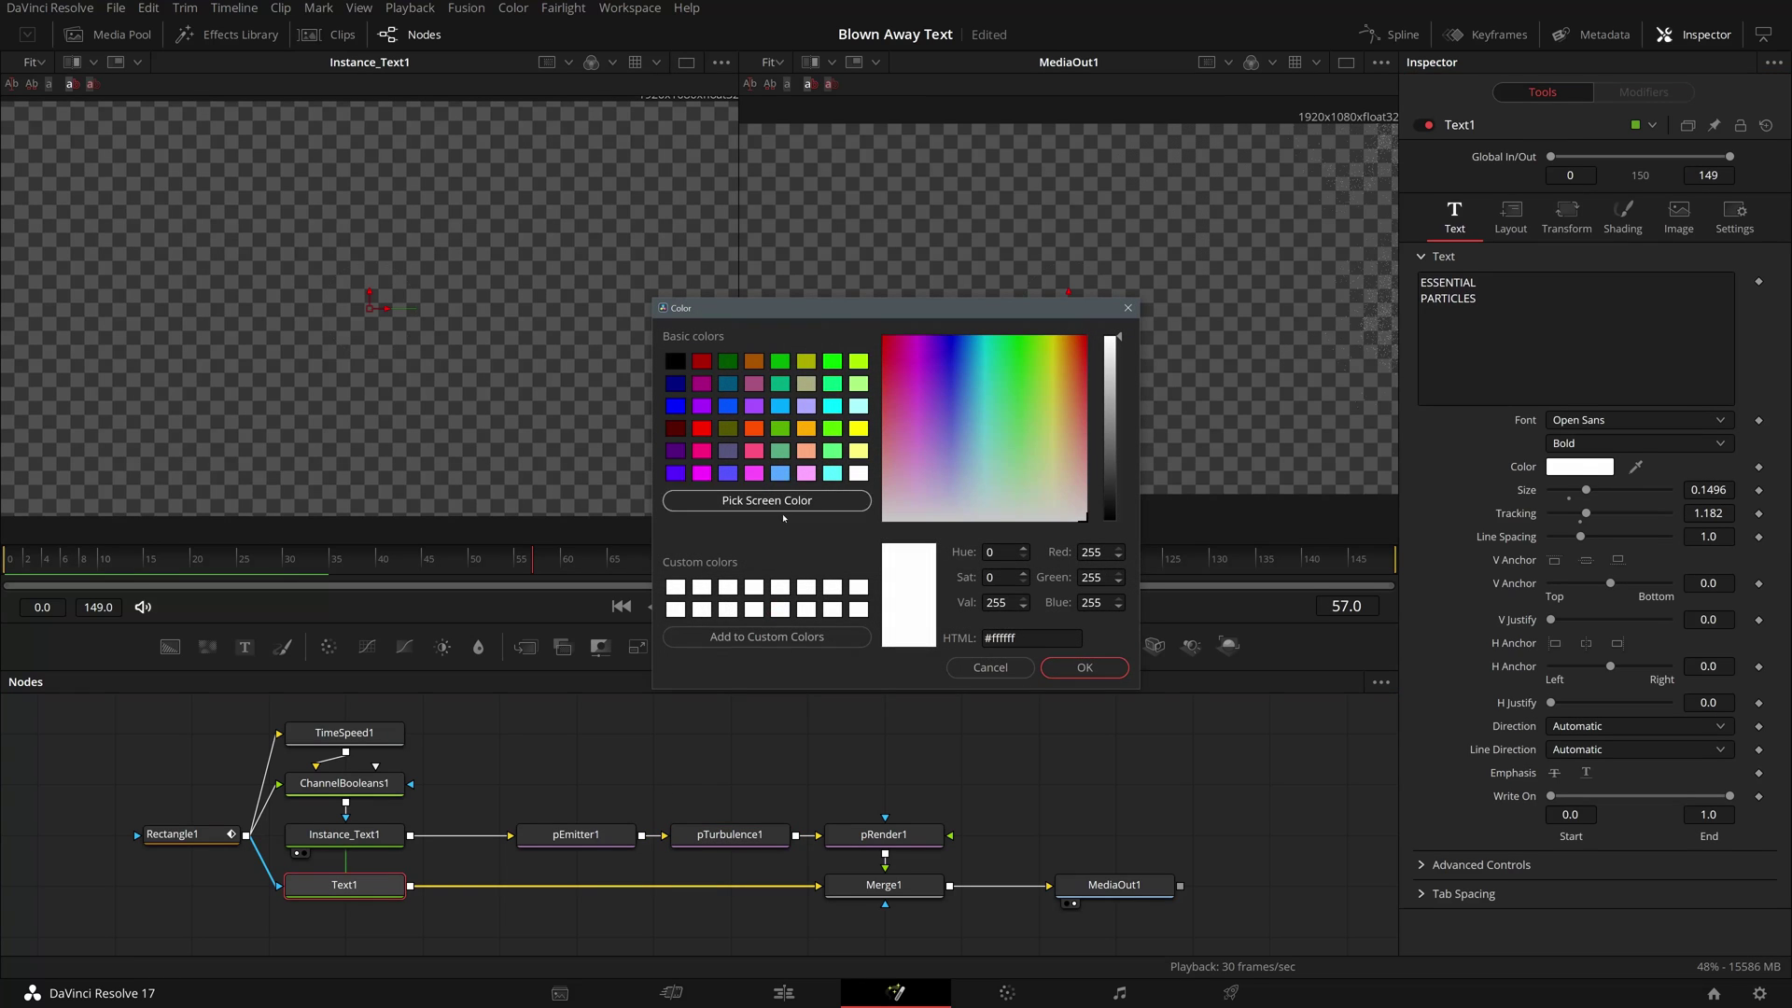
{"action": "left_click", "coordinate": [814, 432]}
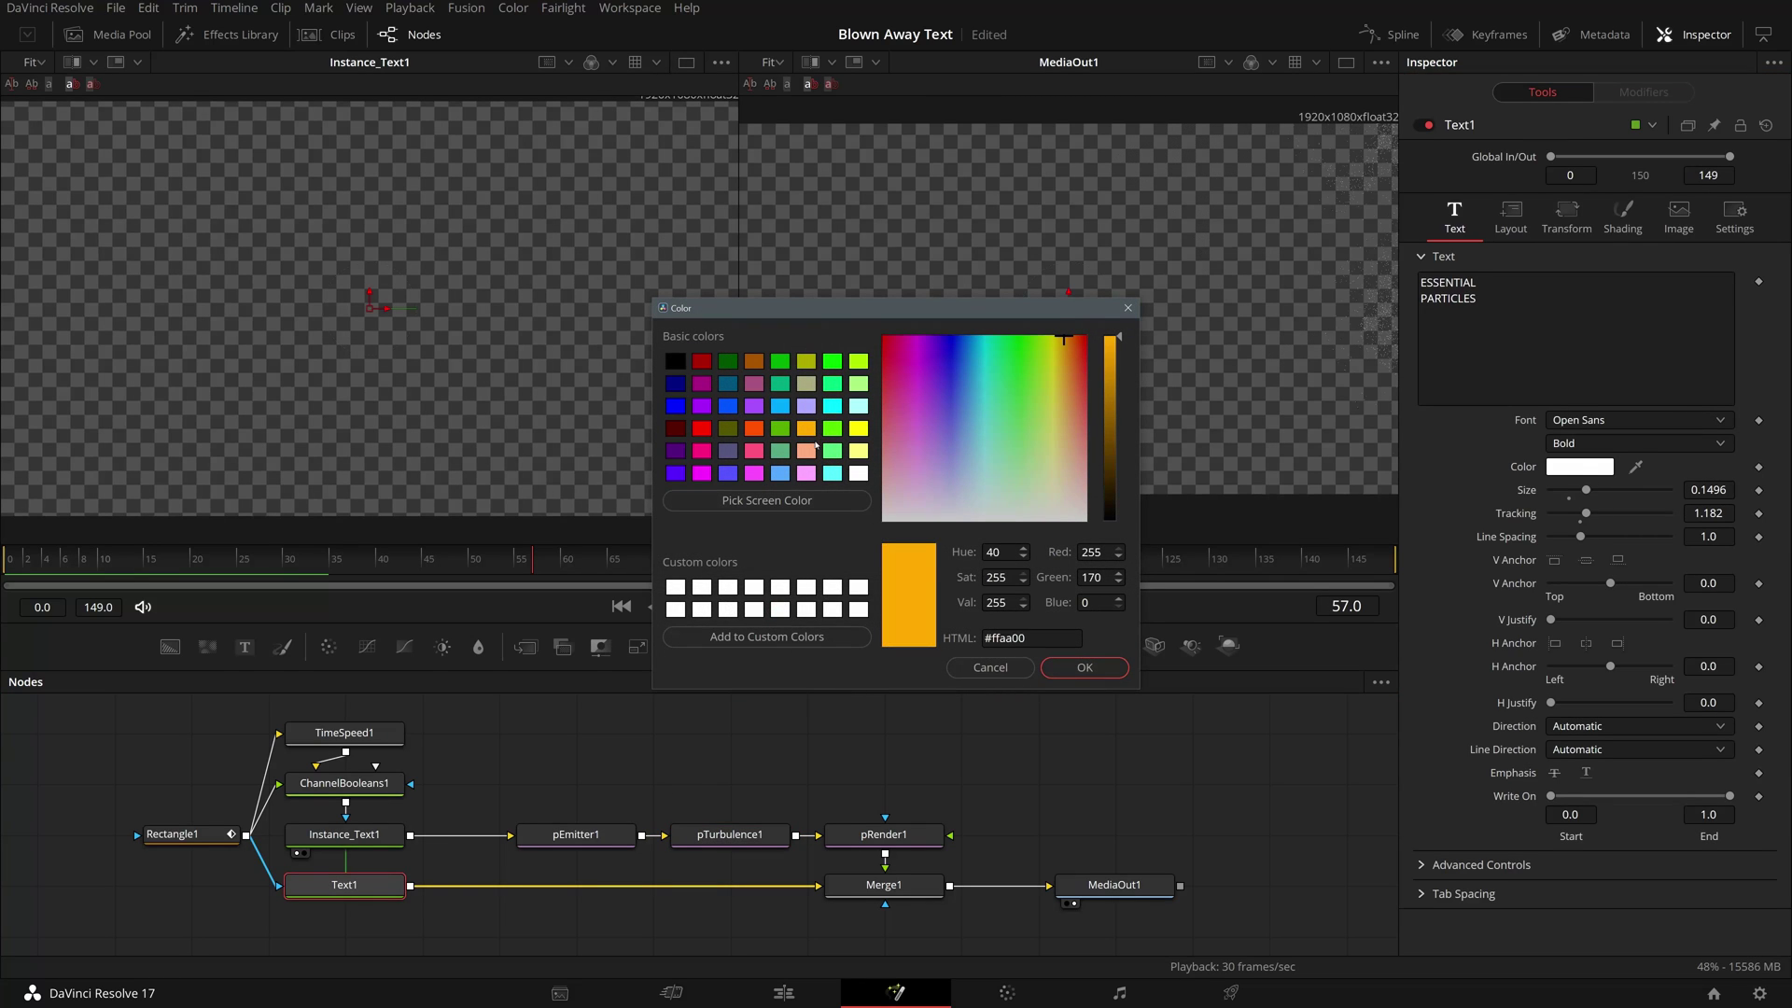
{"action": "left_click", "coordinate": [1085, 669]}
{"action": "left_click", "coordinate": [175, 559]}
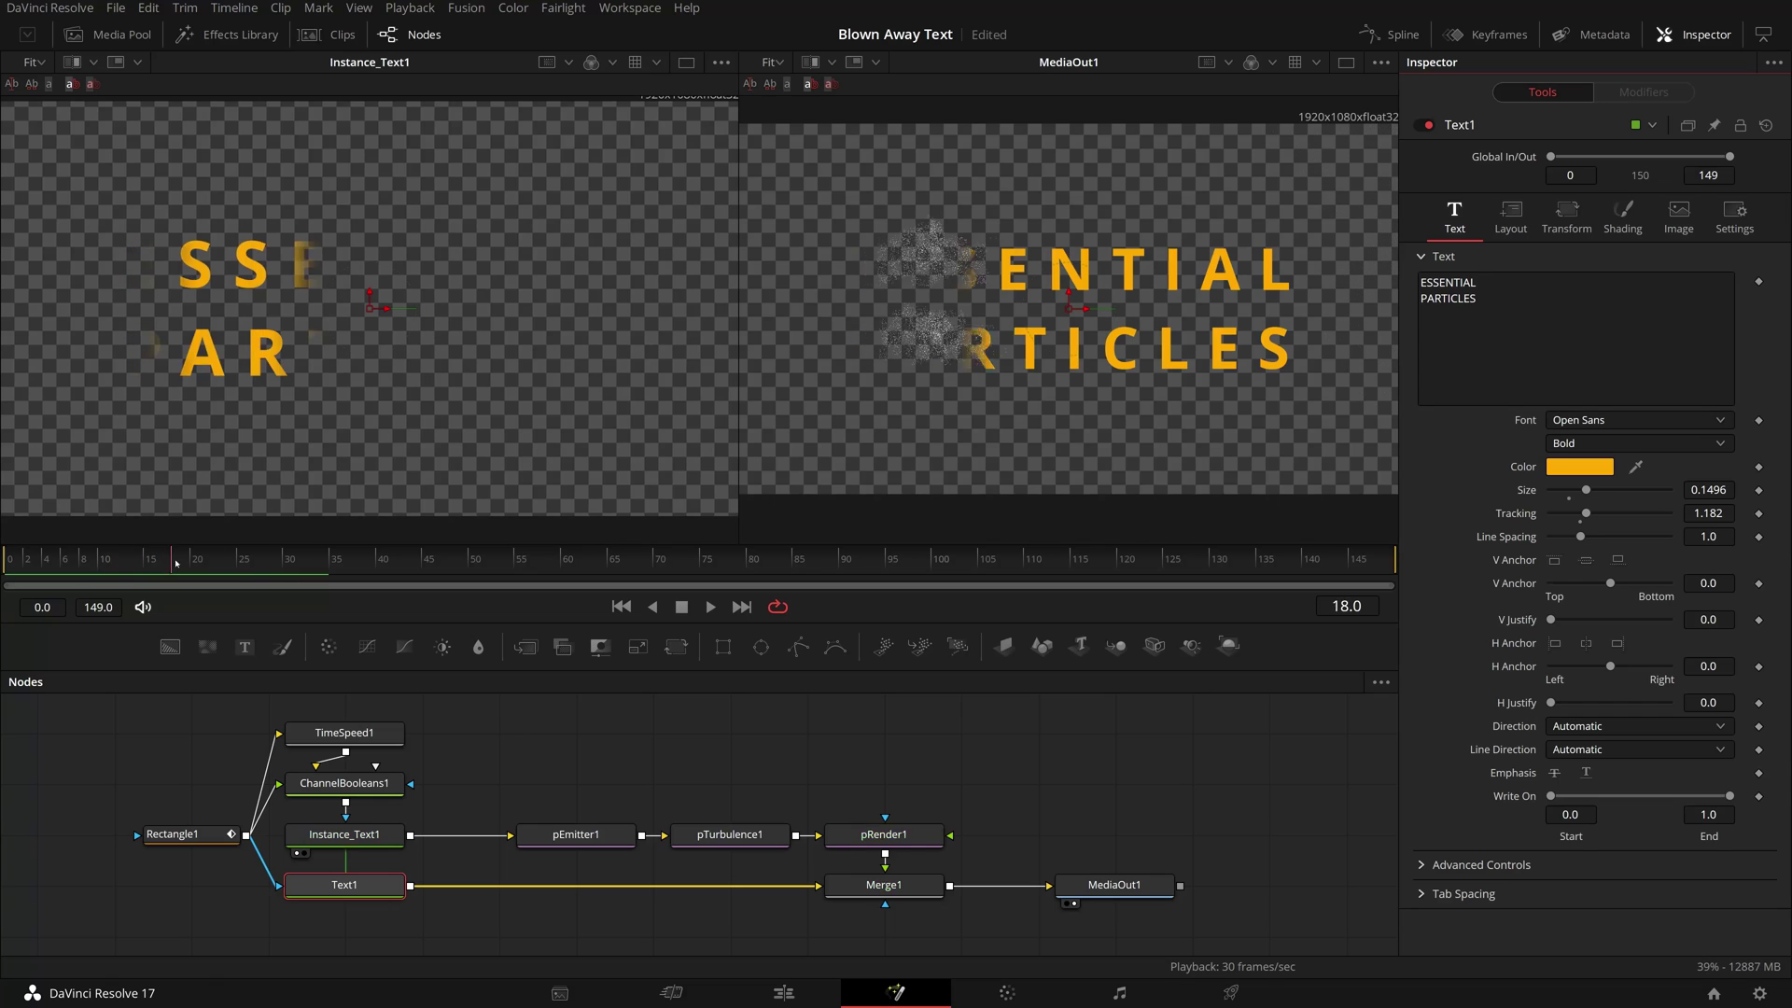
{"action": "left_click_drag", "start_coordinate": [175, 560], "coordinate": [269, 560]}
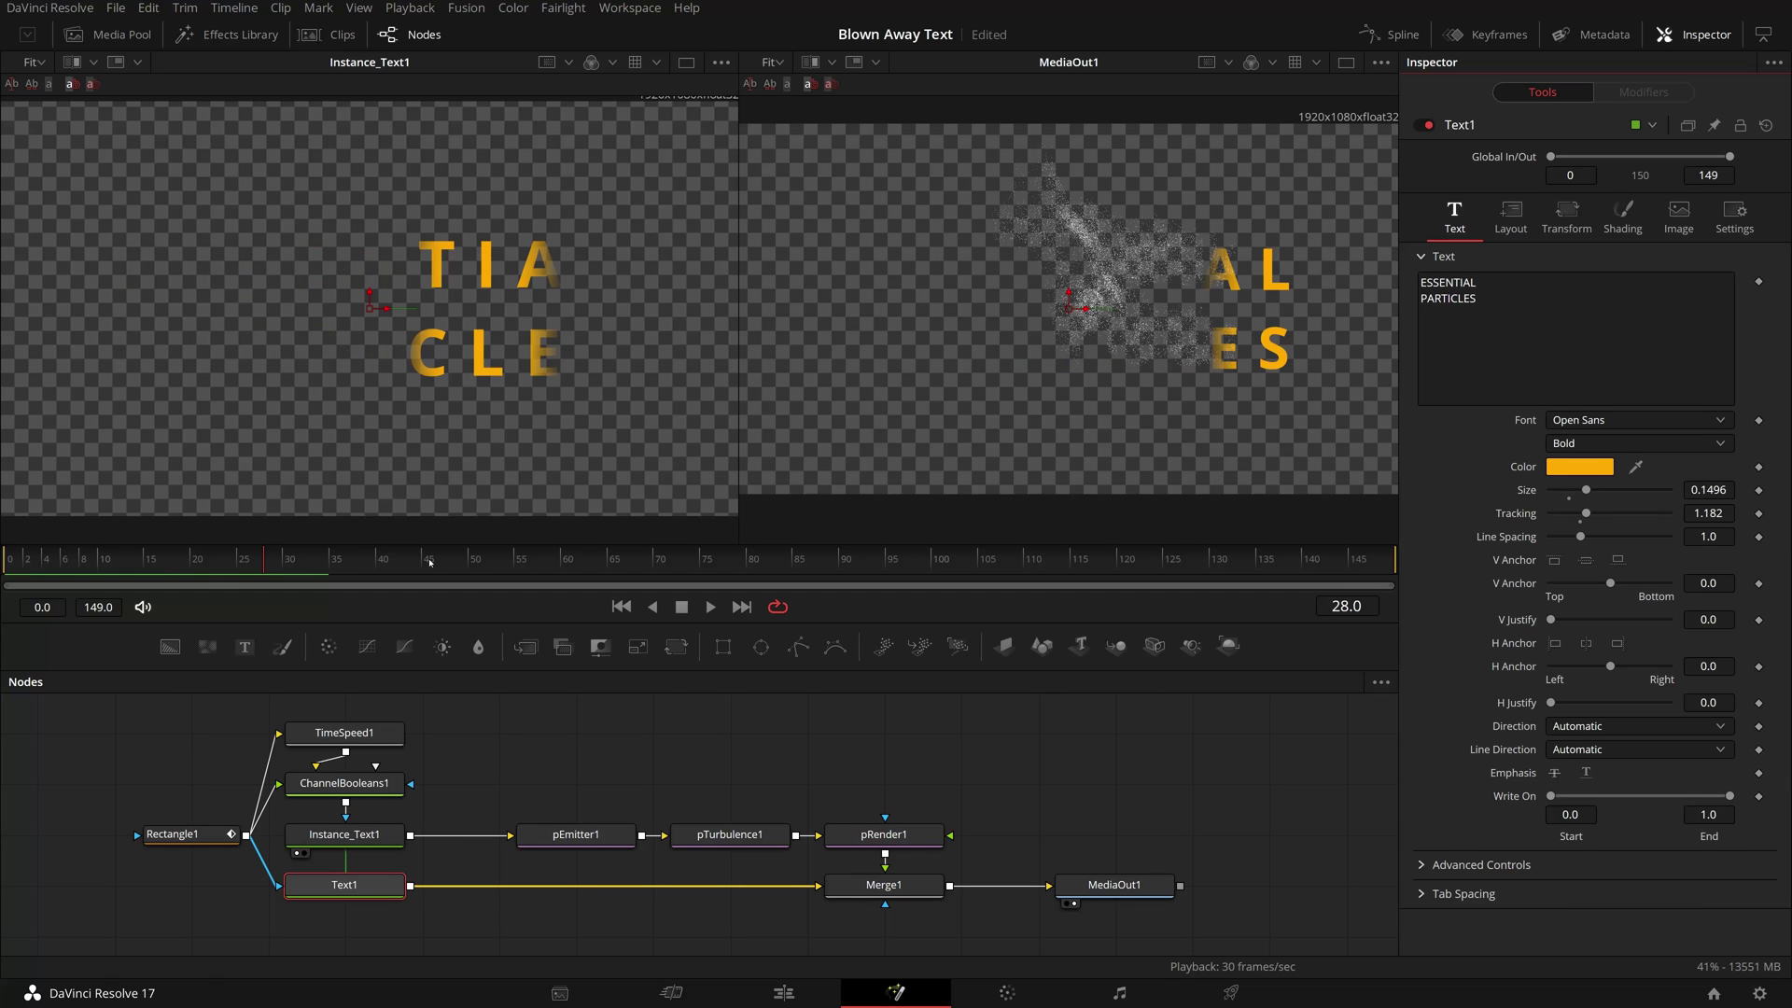
Set pEmitter1's particle color to Use Color from Region and preview the animation up to frame 80.
{"action": "left_click", "coordinate": [576, 834]}
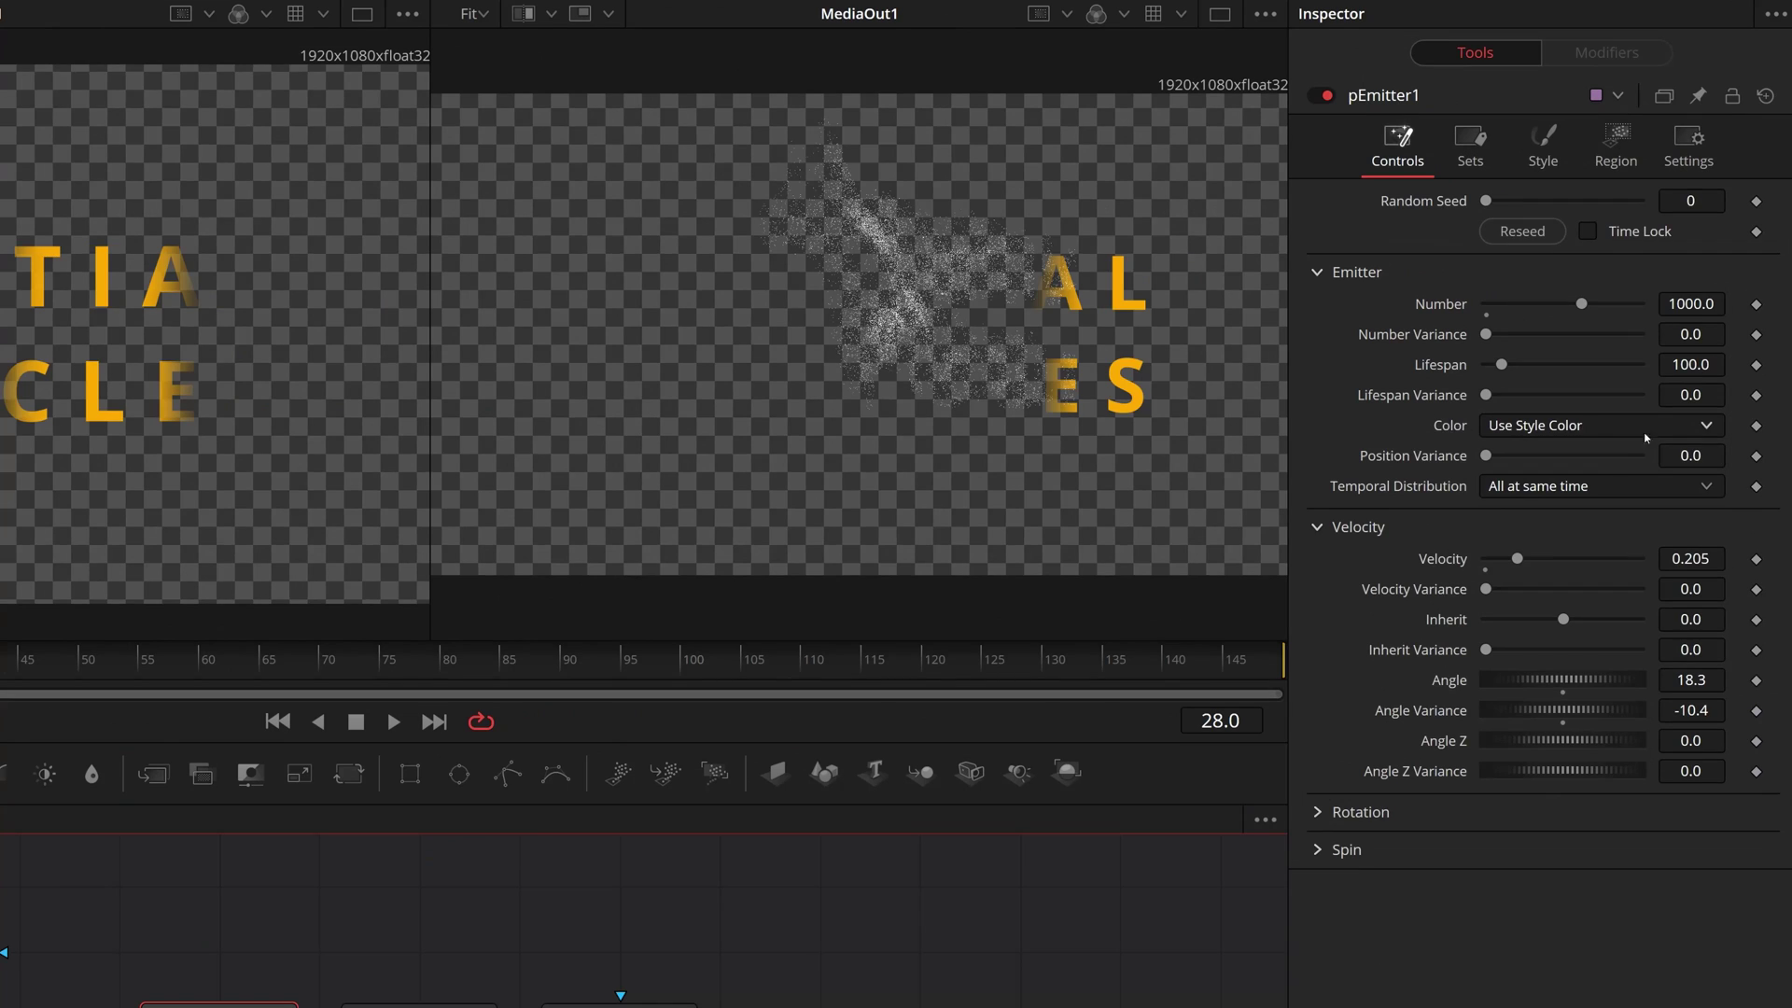
{"action": "left_click", "coordinate": [1704, 429]}
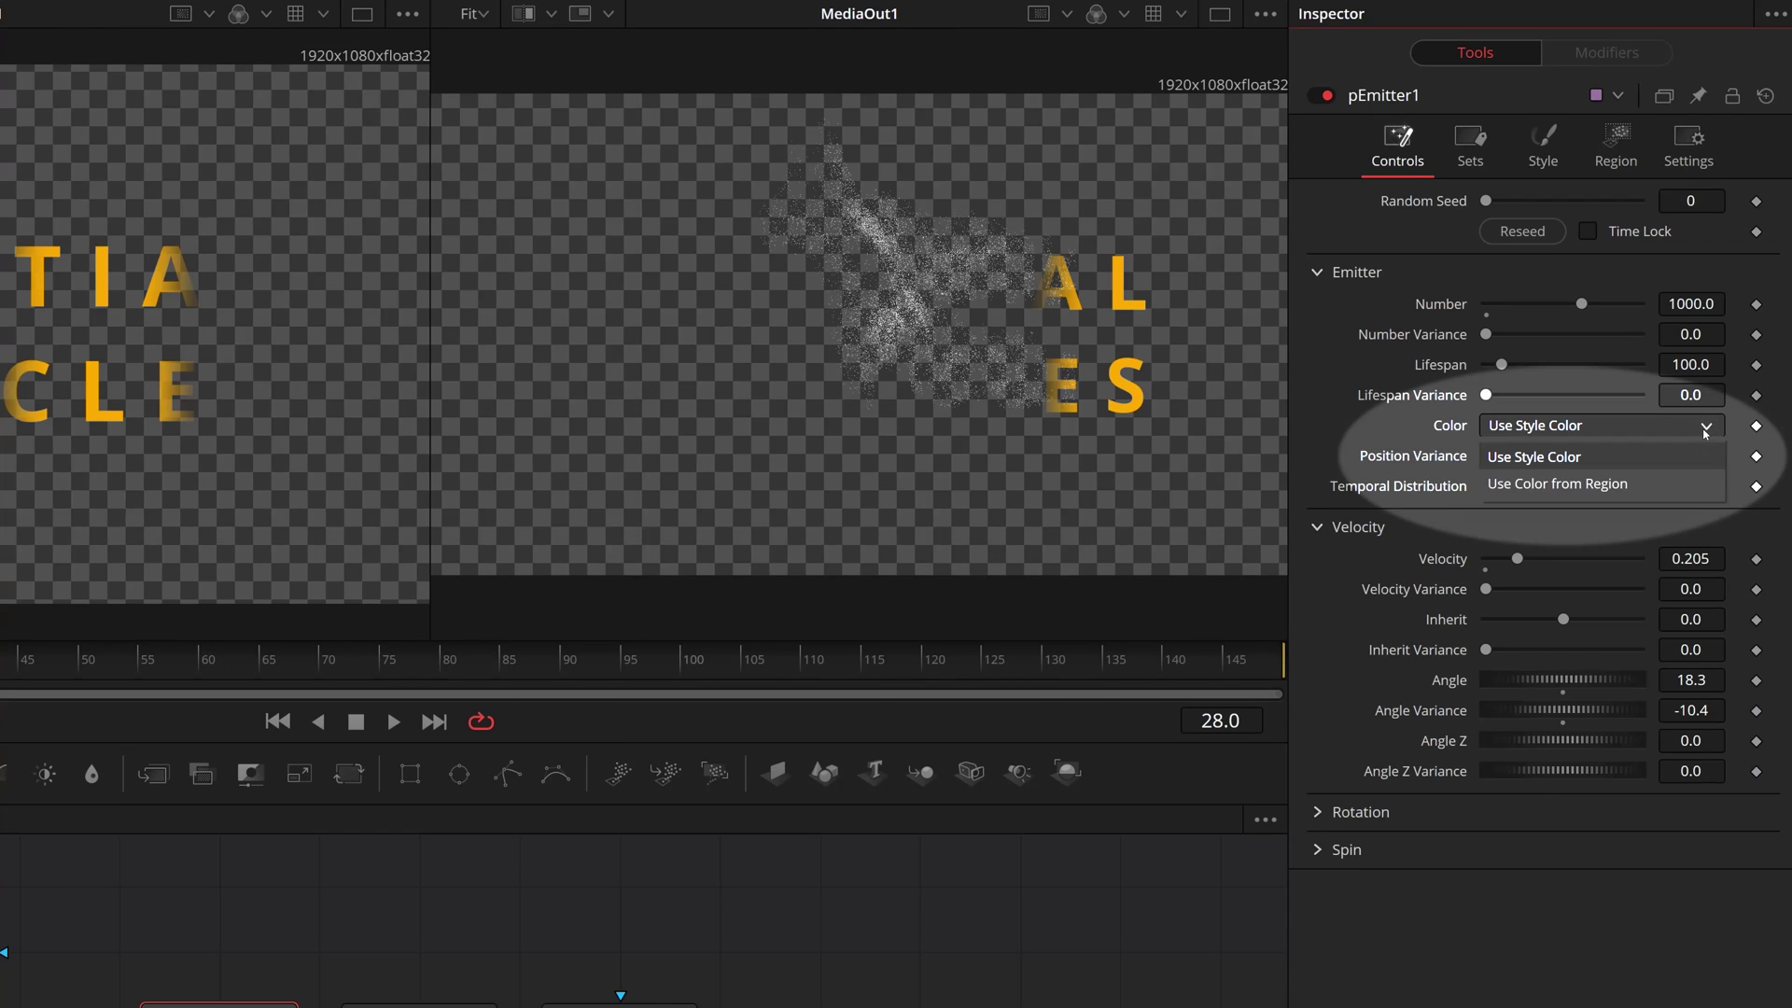
{"action": "left_click", "coordinate": [1568, 485]}
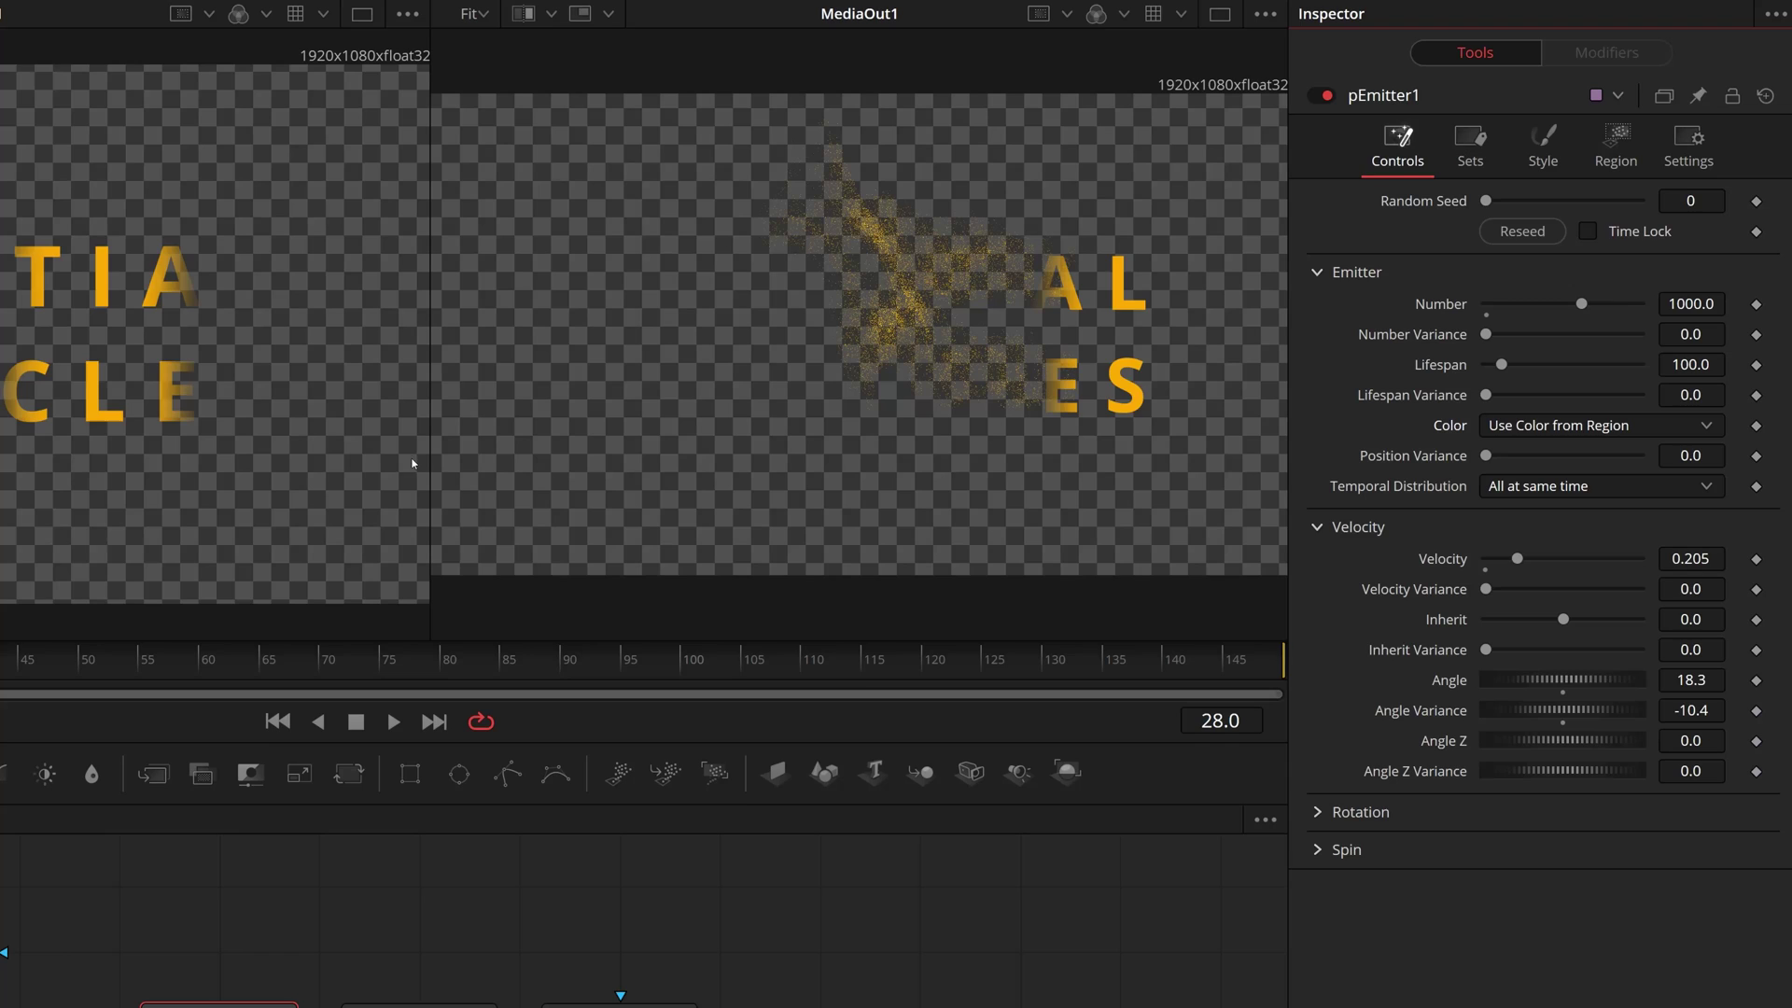
{"action": "left_click_drag", "start_coordinate": [19, 560], "coordinate": [747, 563]}
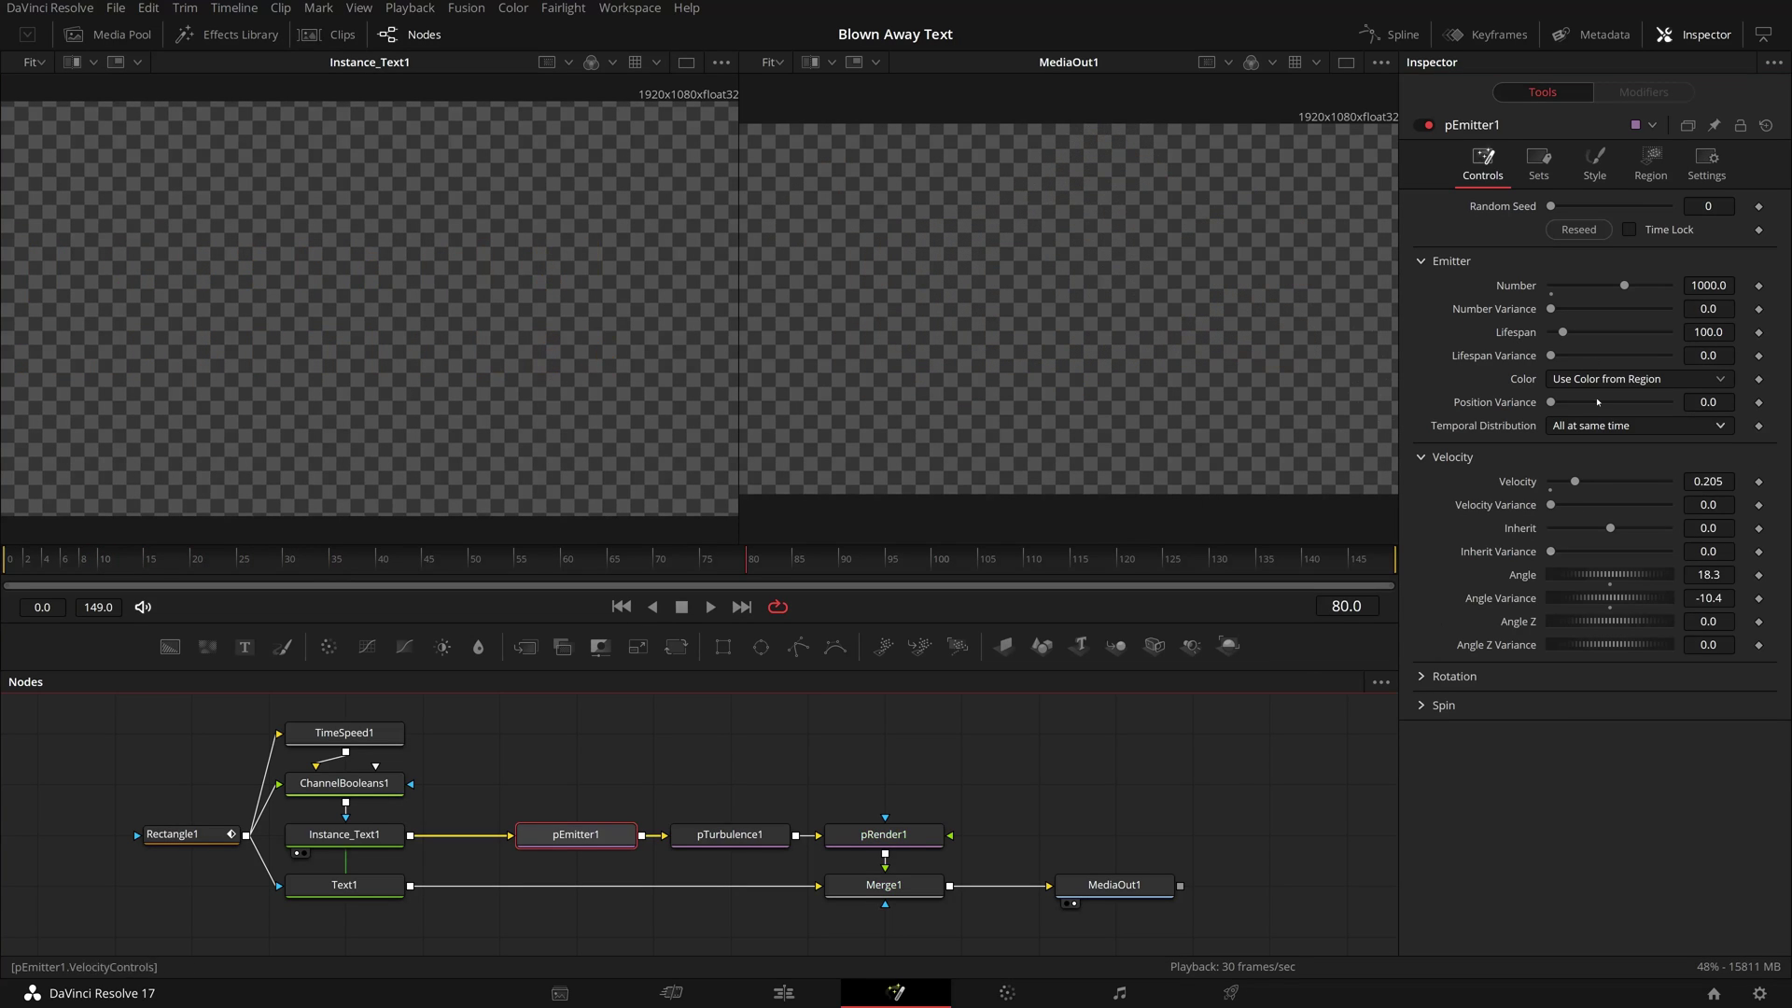
Set pEmitter1's style to Blob with size 0.189 and size variance 0.0591, and play back the result.
{"action": "left_click", "coordinate": [1594, 175]}
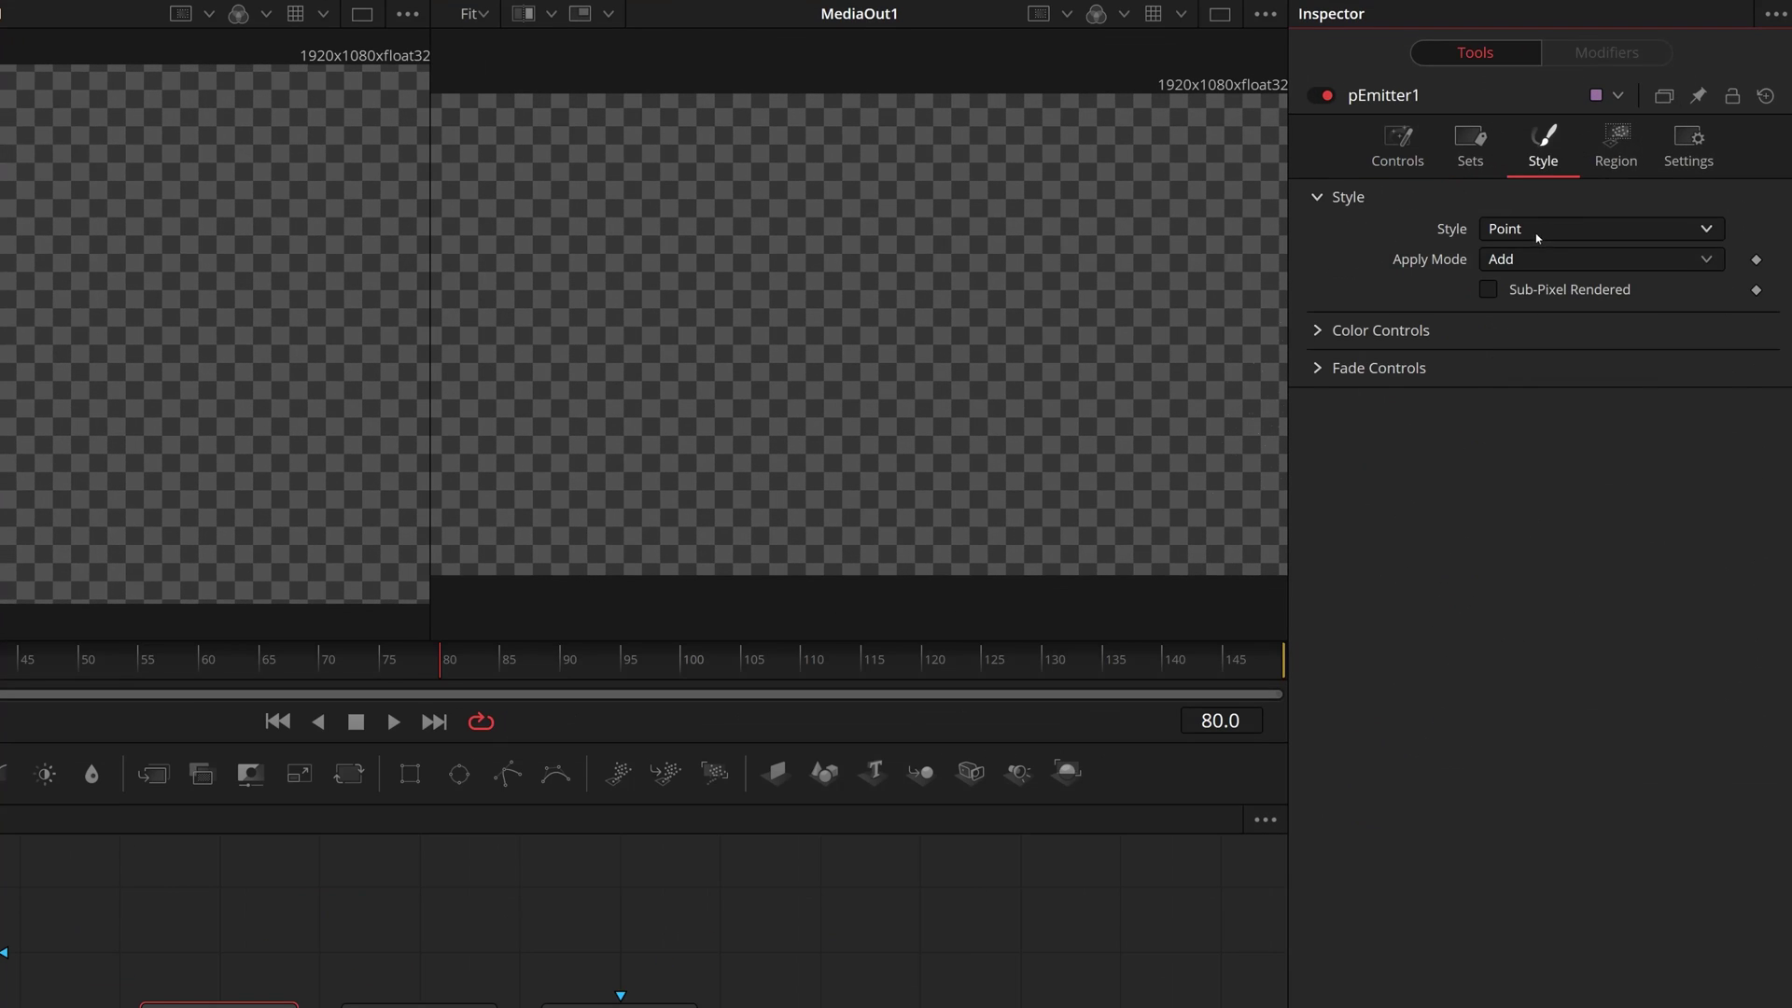
{"action": "left_click", "coordinate": [1536, 232]}
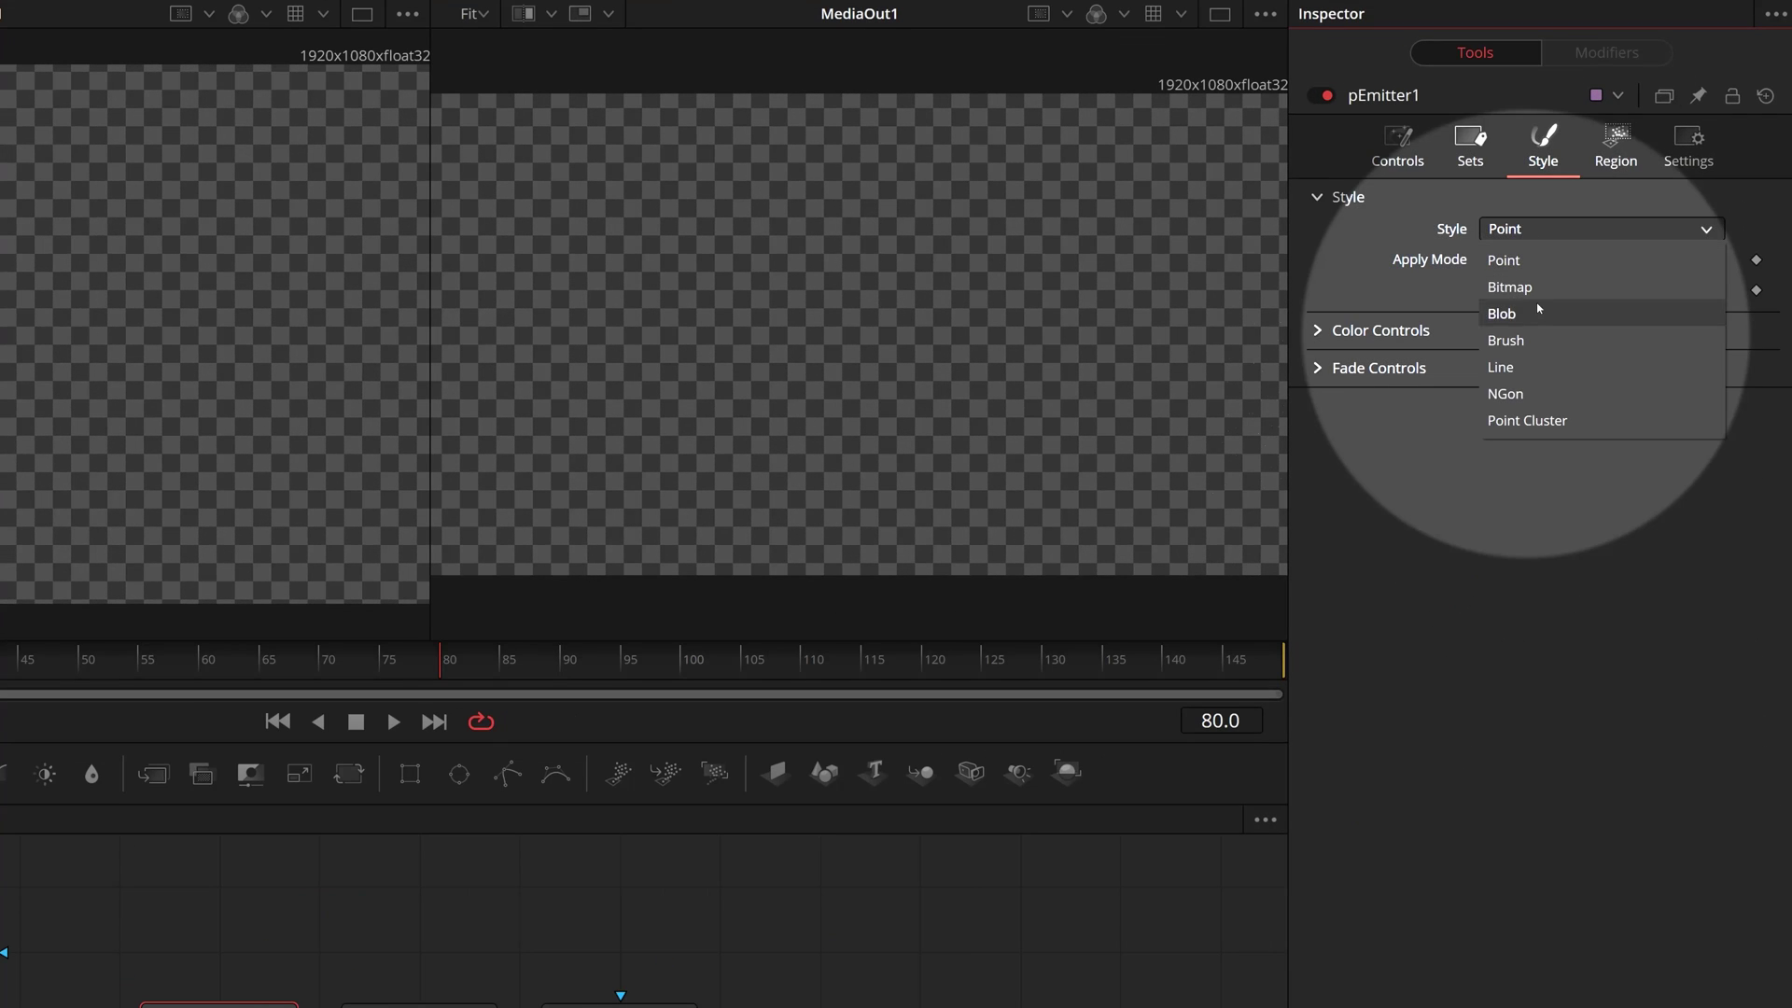
{"action": "left_click", "coordinate": [1504, 313]}
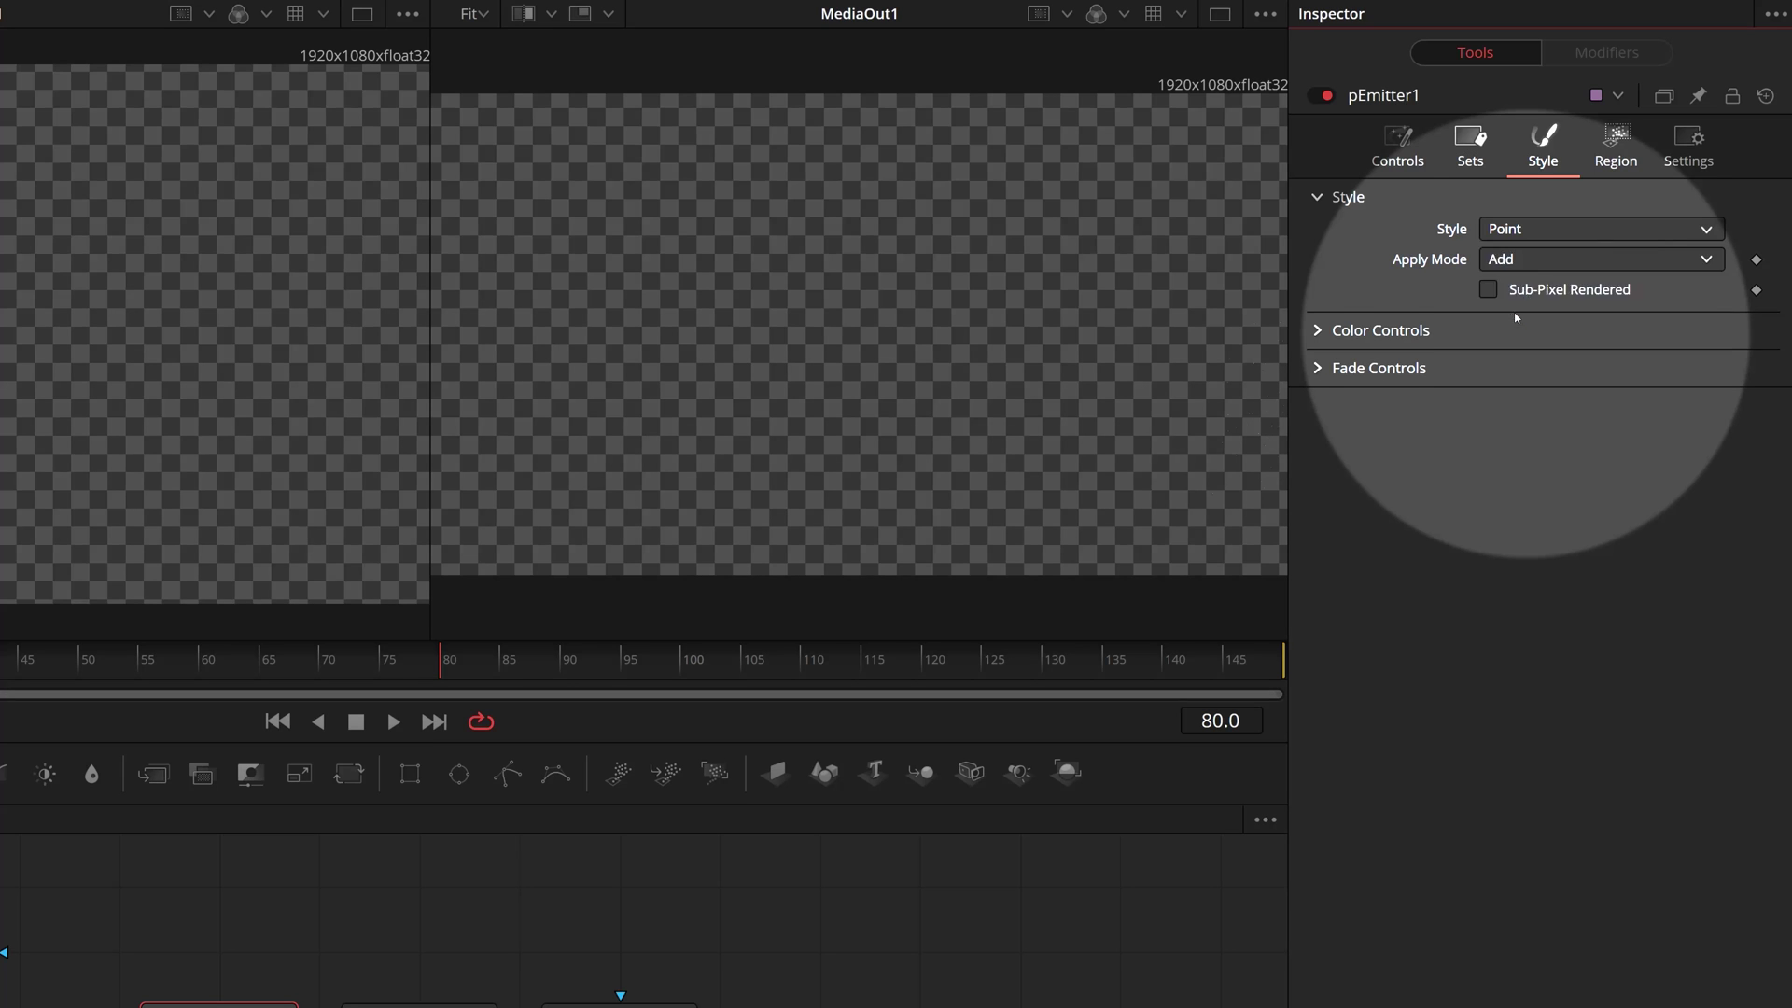
{"action": "left_click", "coordinate": [1472, 338]}
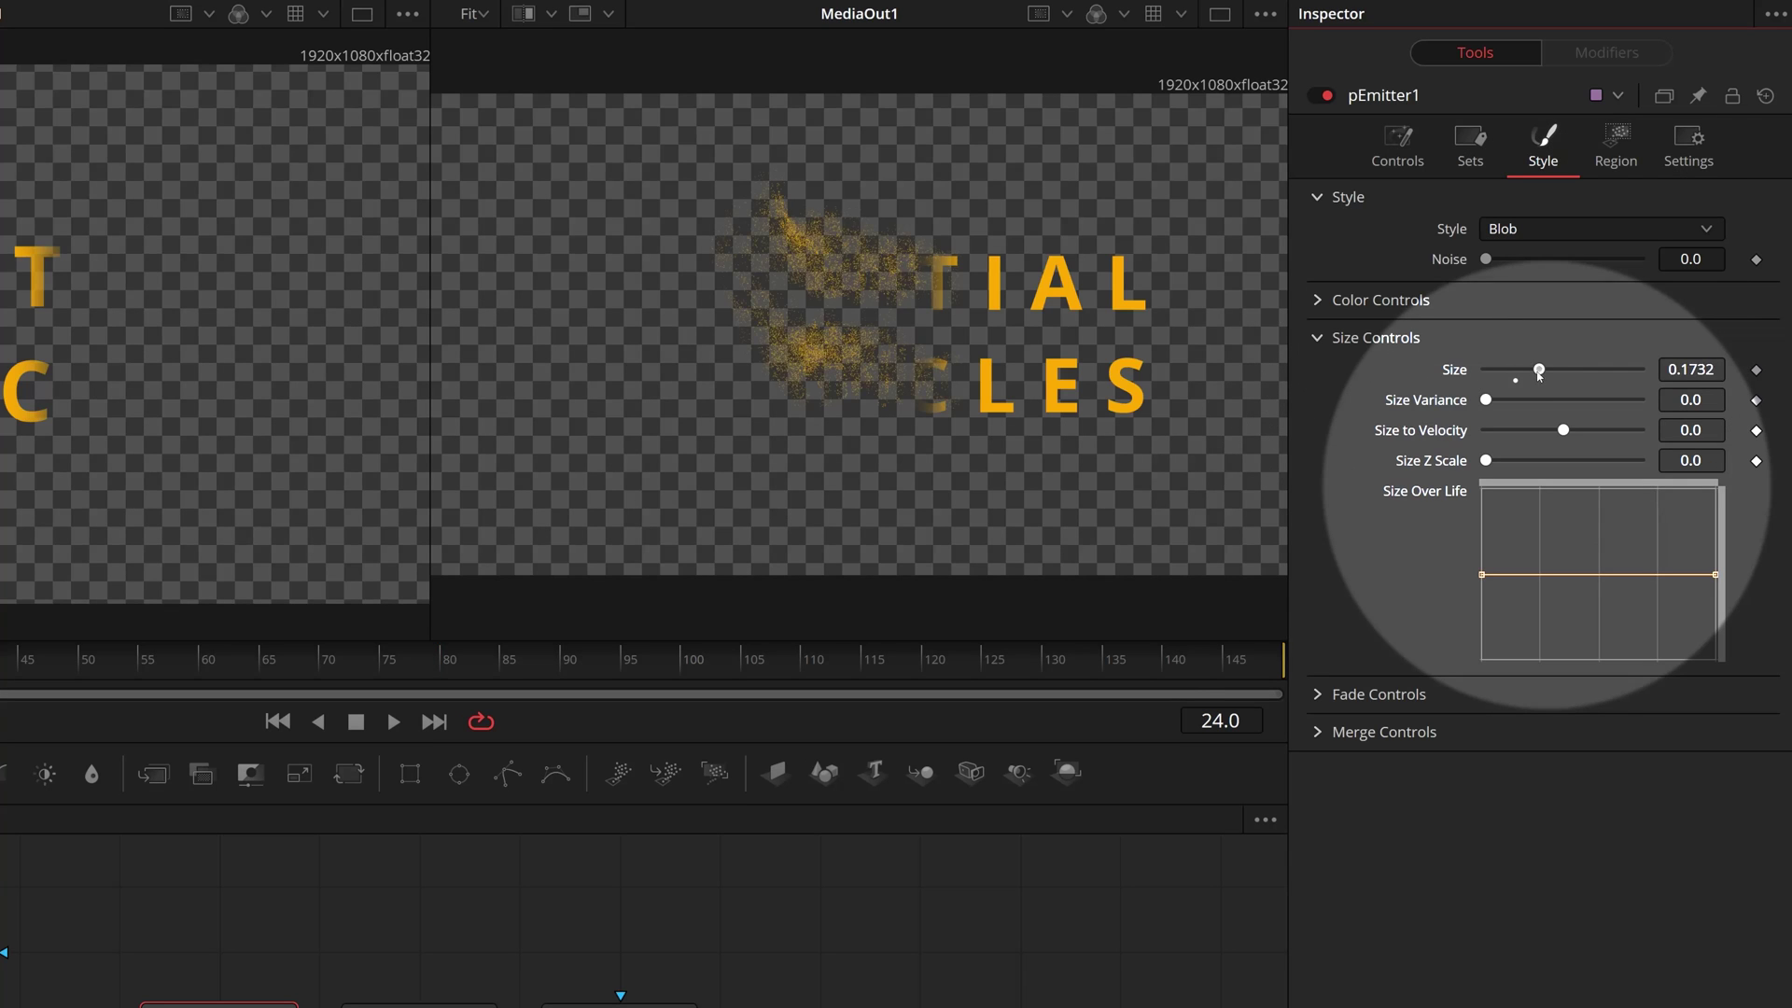
{"action": "left_click_drag", "start_coordinate": [1539, 369], "coordinate": [1504, 399]}
{"action": "key", "text": "space"}
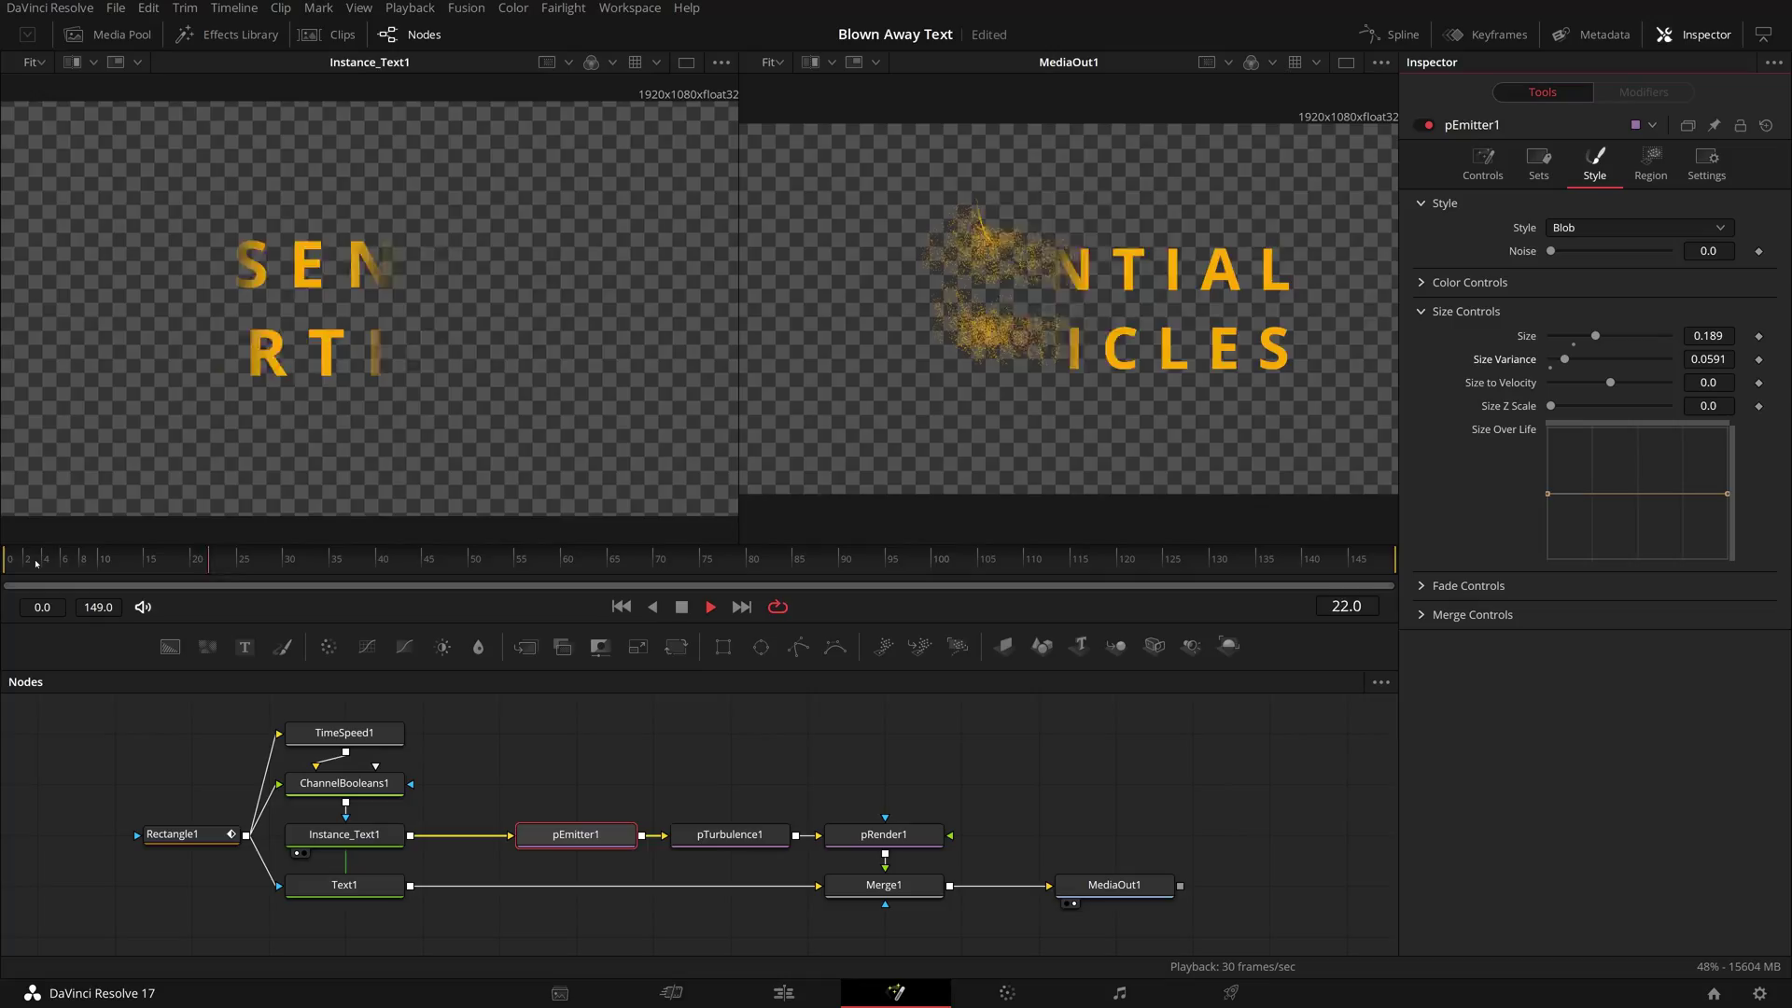